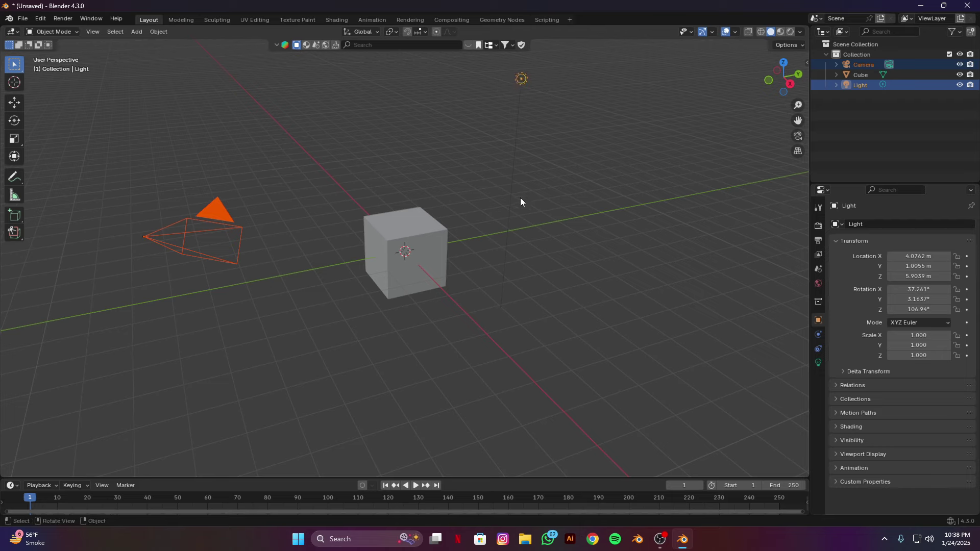
# Delete the camera and light from the scene and turn on the Screencast Keys display
pyautogui.press('x')
pyautogui.click(502, 204)
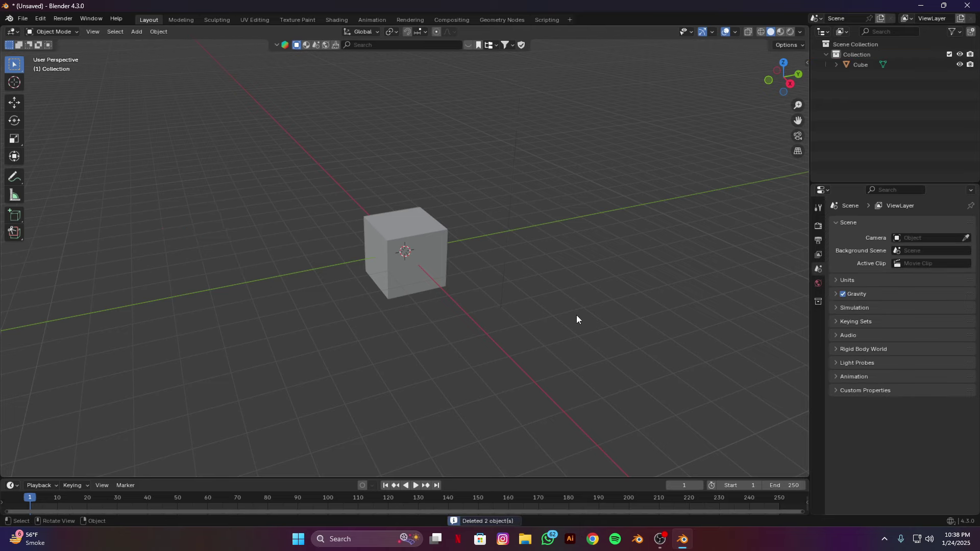
pyautogui.press('n')
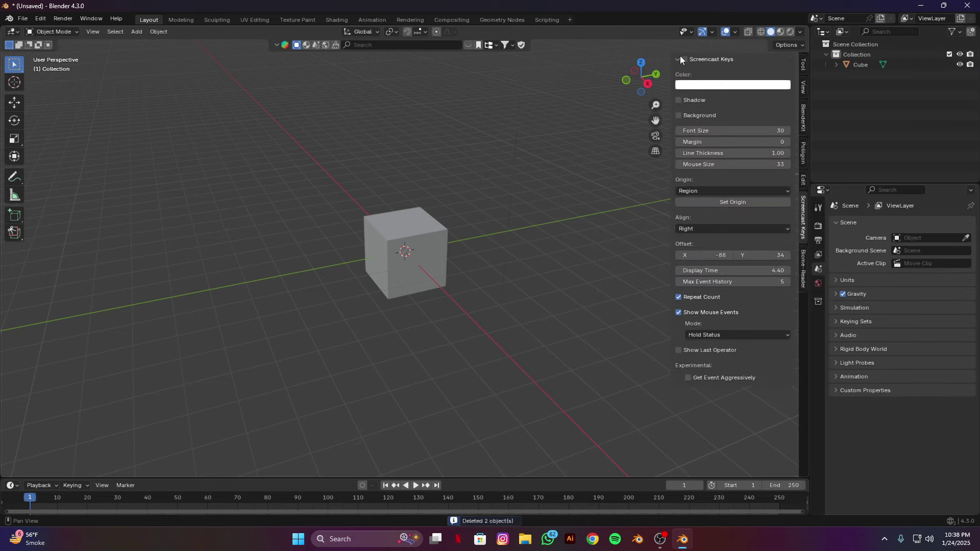
pyautogui.press('n')
# Scale the cube to about 1.67 along Z and about 1.27 along Y
pyautogui.click(437, 252)
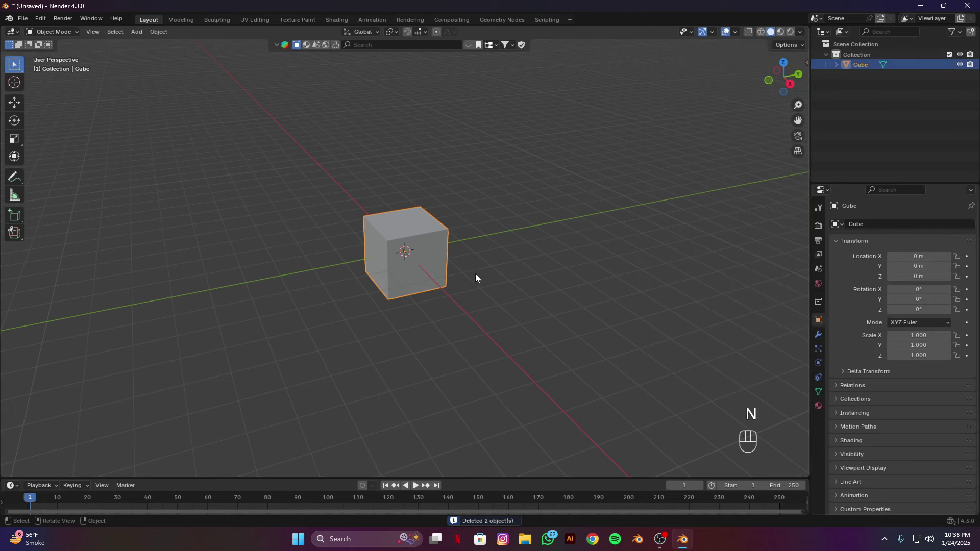
pyautogui.press('s')
pyautogui.press('z')
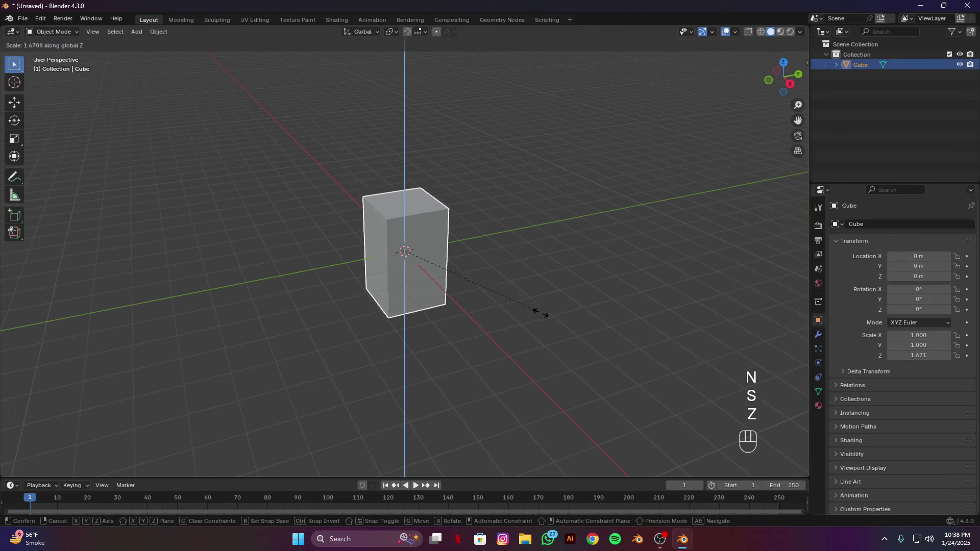
pyautogui.click(540, 313)
pyautogui.press('s')
pyautogui.press('y')
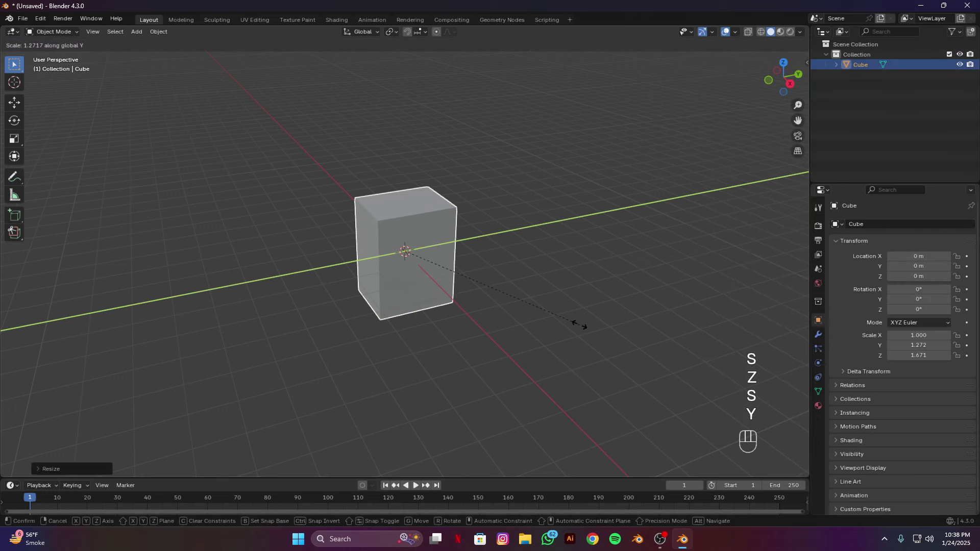
pyautogui.click(580, 325)
# Scale the block to about 0.51 along X and about 0.97 along Y
pyautogui.press('s')
pyautogui.press('x')
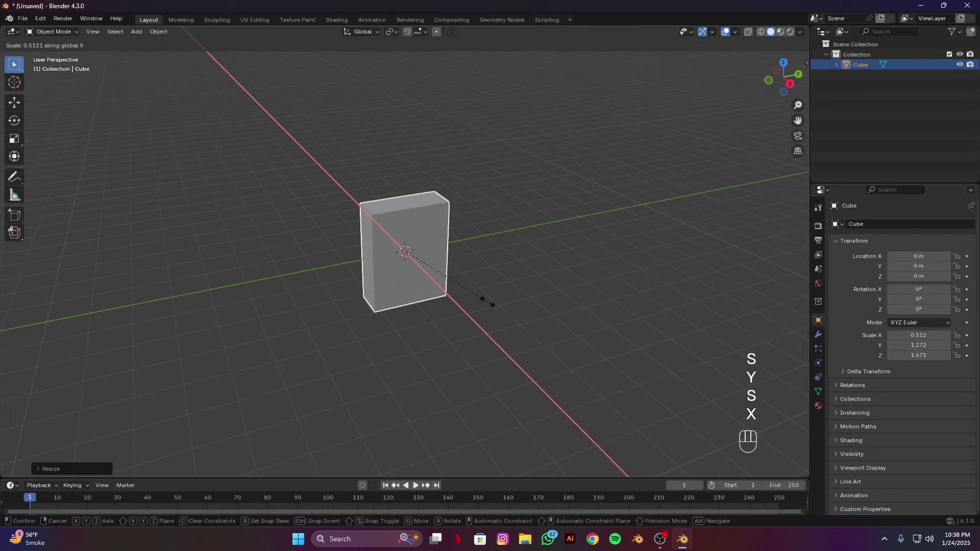
pyautogui.click(488, 302)
pyautogui.press('s')
pyautogui.press('y')
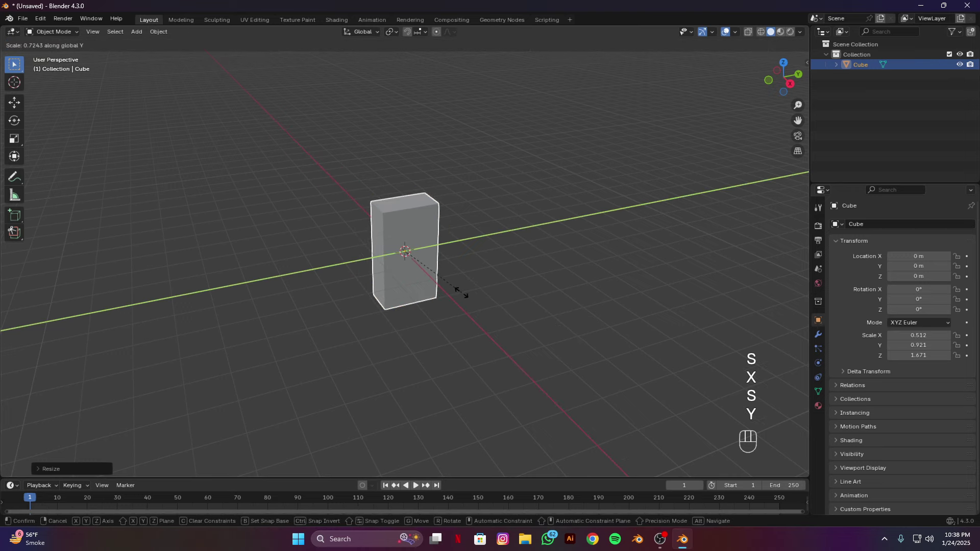
pyautogui.click(464, 295)
# Stretch the block along Z to a scale of about 1.69 and apply its scale
pyautogui.keyDown('alt'); pyautogui.moveTo(495, 304); pyautogui.dragTo(464, 285, button='middle'); pyautogui.keyUp('alt')
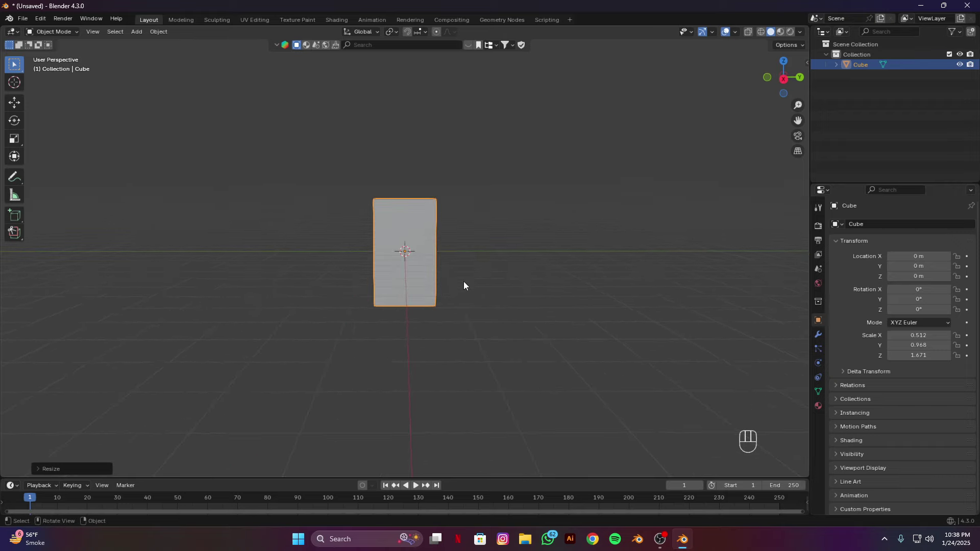
pyautogui.press('s')
pyautogui.press('z')
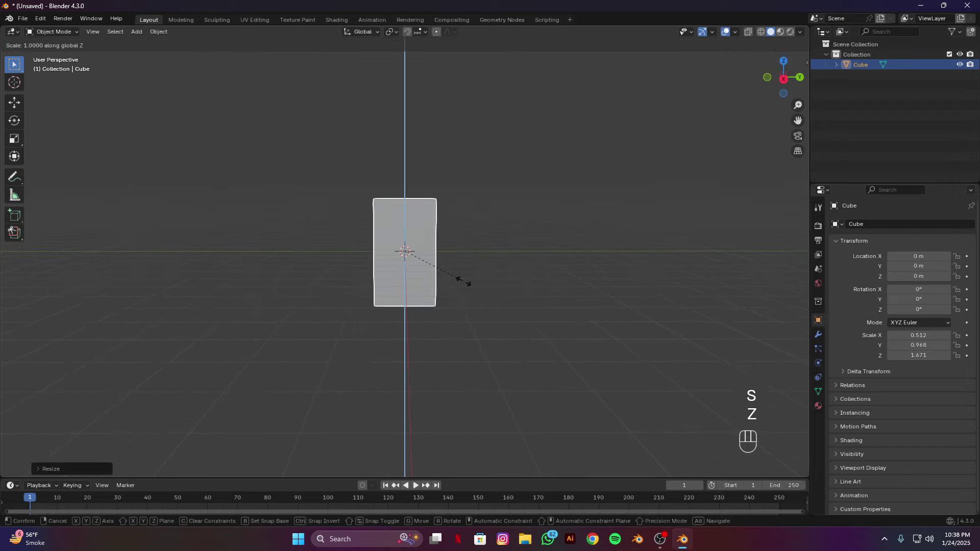
pyautogui.click(464, 286)
pyautogui.hotkey('ctrl', 'a')
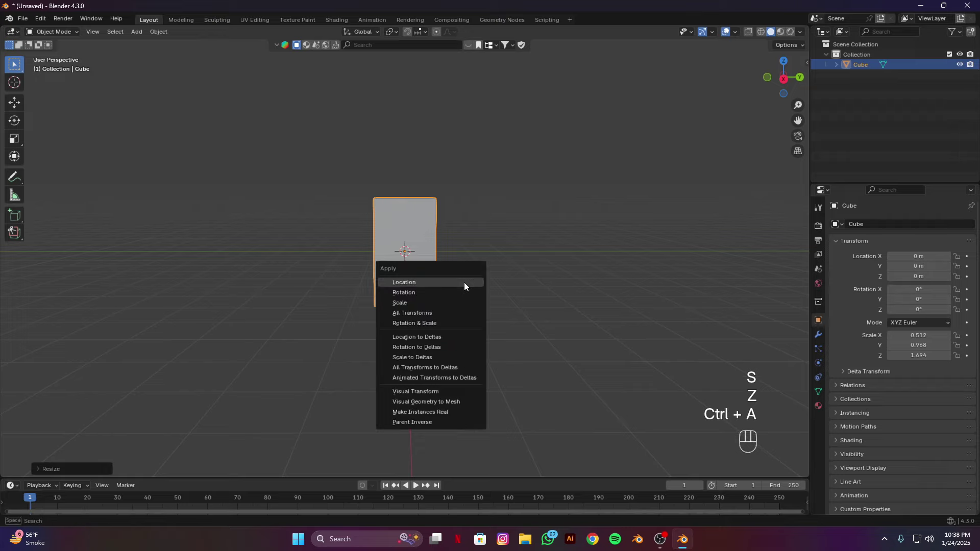
pyautogui.click(431, 306)
# Add a Bevel modifier to the block with 5 segments
pyautogui.click(818, 335)
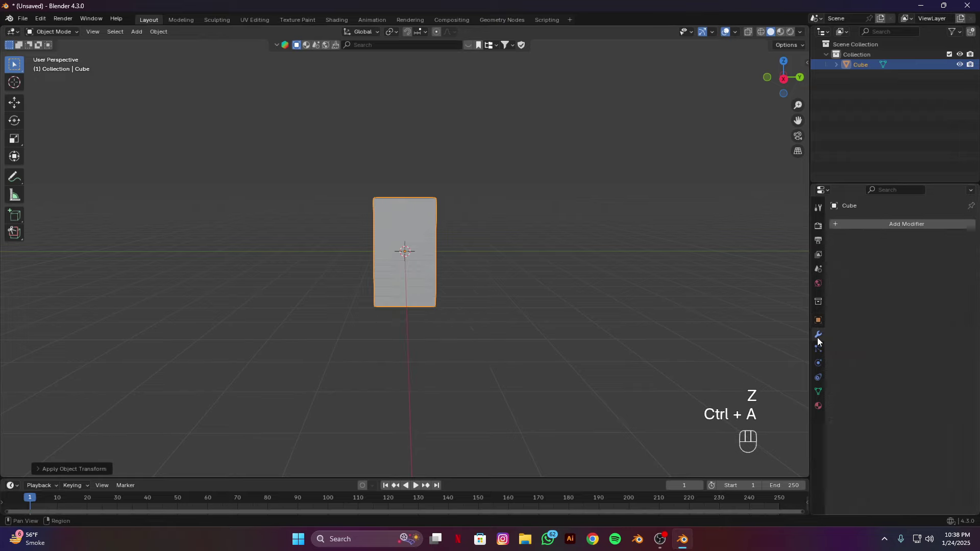
pyautogui.click(908, 224)
pyautogui.moveTo(872, 265)
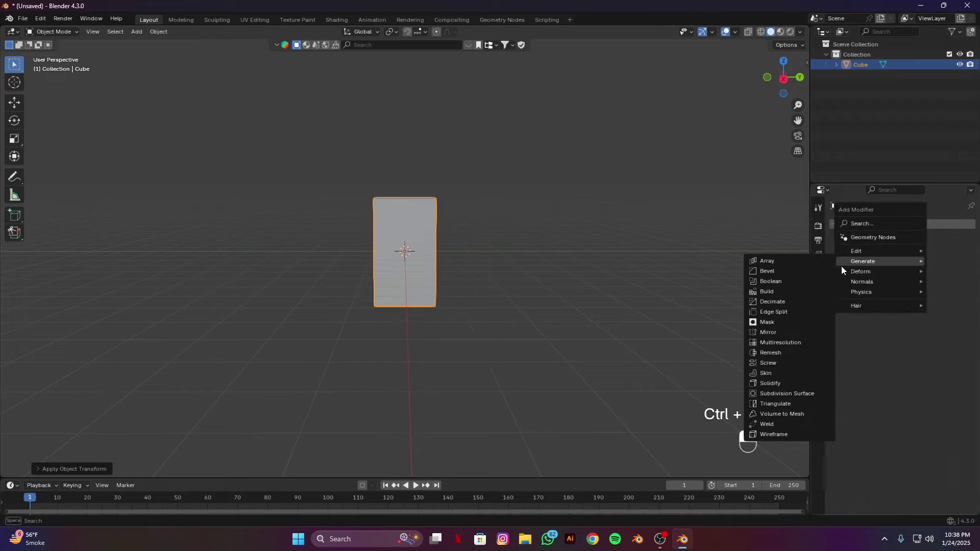
pyautogui.click(805, 274)
pyautogui.click(923, 315)
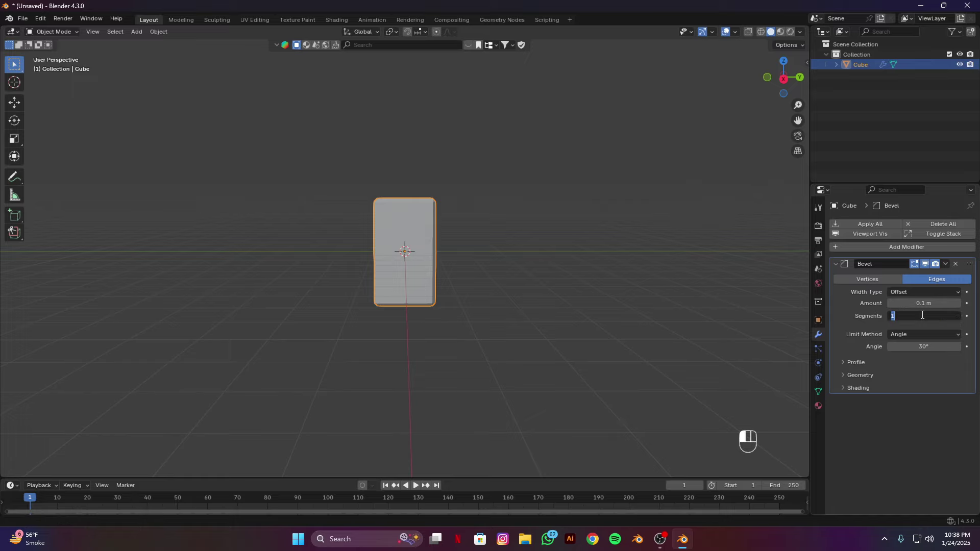
pyautogui.write('5')
pyautogui.press('Return')
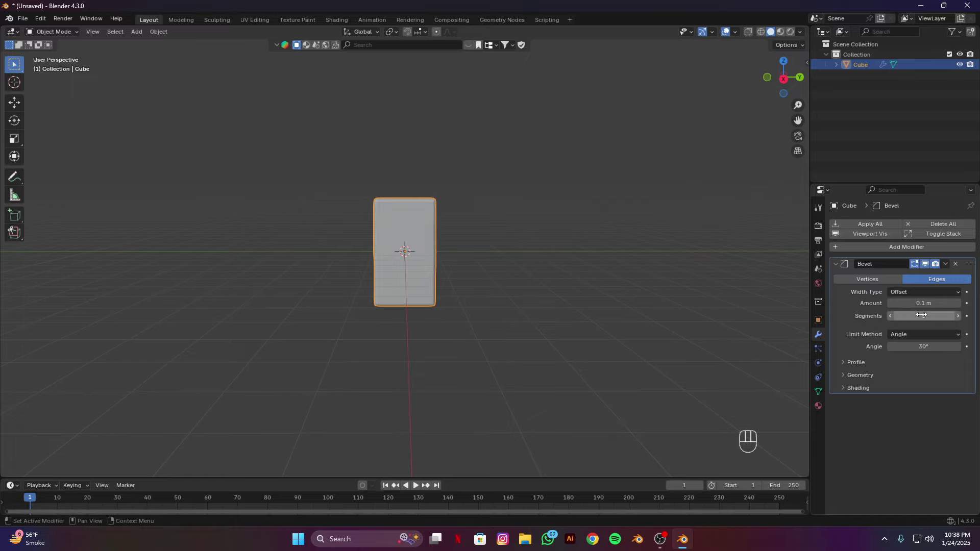
# Apply Shade Auto Smooth to the beveled block
pyautogui.scroll(4, 532, 284)
pyautogui.rightClick(532, 284)
pyautogui.click(511, 273)
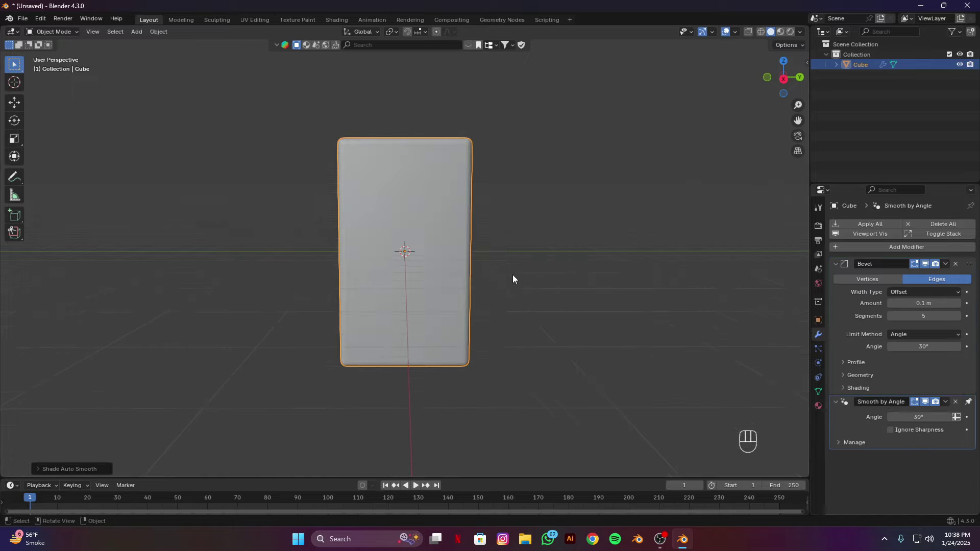
# Add a UV sphere, scale it to about half size and raise it along Z onto the block's top
pyautogui.hotkey('shift', 'a')
pyautogui.moveTo(450, 299)
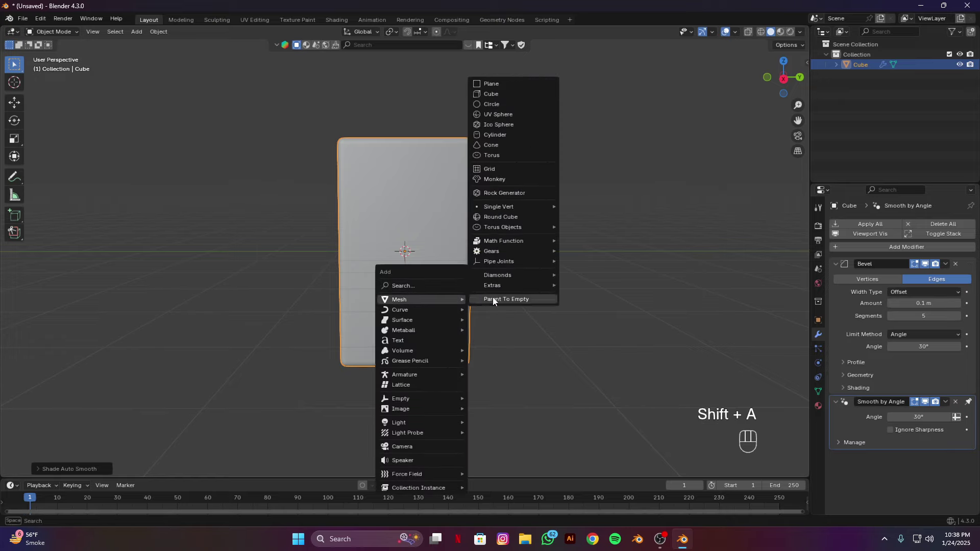
pyautogui.click(505, 114)
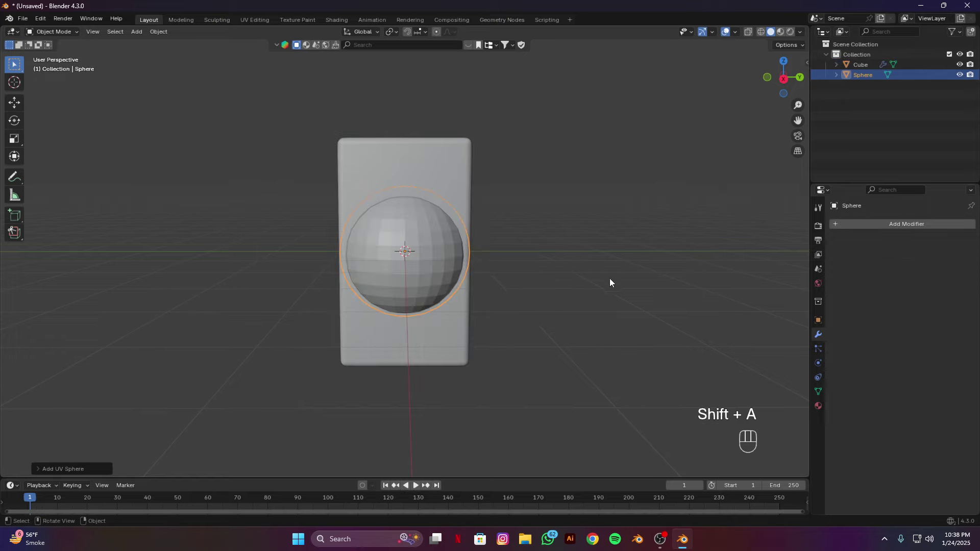
pyautogui.press('s')
pyautogui.click(510, 254)
pyautogui.press('g')
pyautogui.press('z')
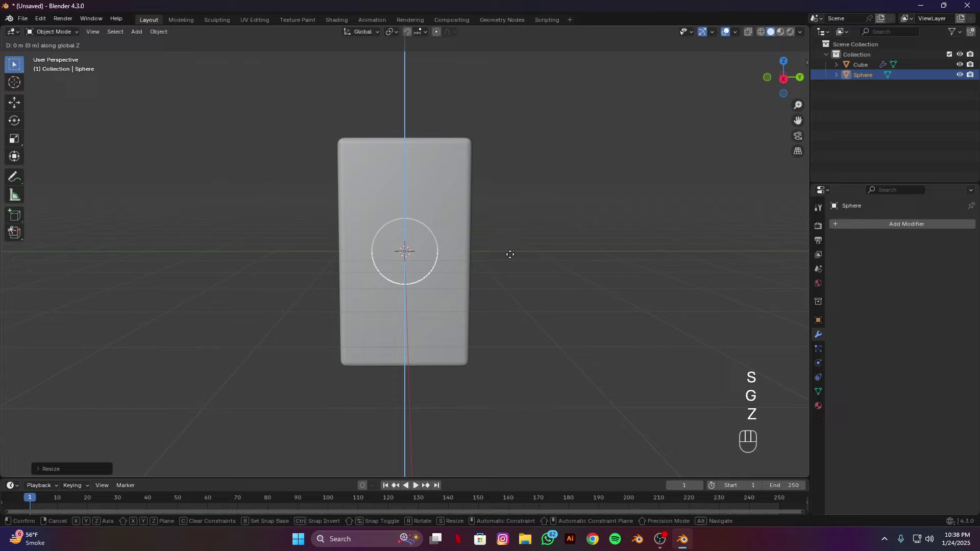
pyautogui.click(523, 110)
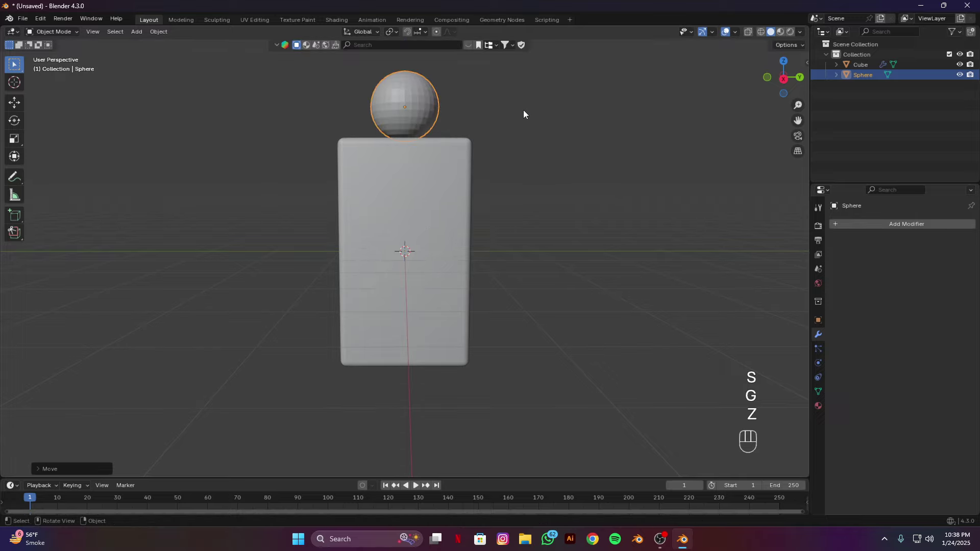
# Isolate the sphere in local view and add a horizontal loop cut between the third and fourth rings from its bottom pole
pyautogui.scroll(3, 534, 198)
pyautogui.keyDown('shift'); pyautogui.moveTo(554, 214); pyautogui.dragTo(569, 332, button='middle'); pyautogui.keyUp('shift')
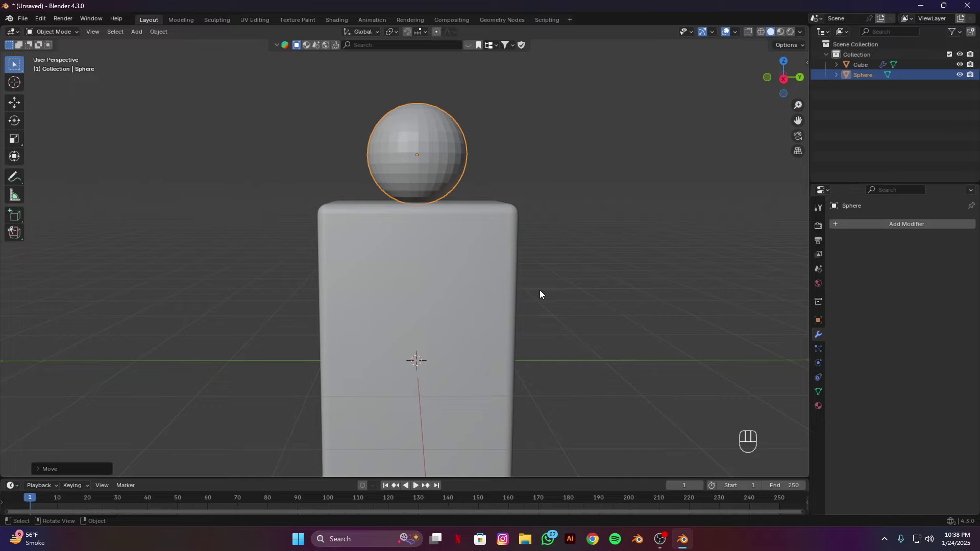
pyautogui.press('KP_Divide')
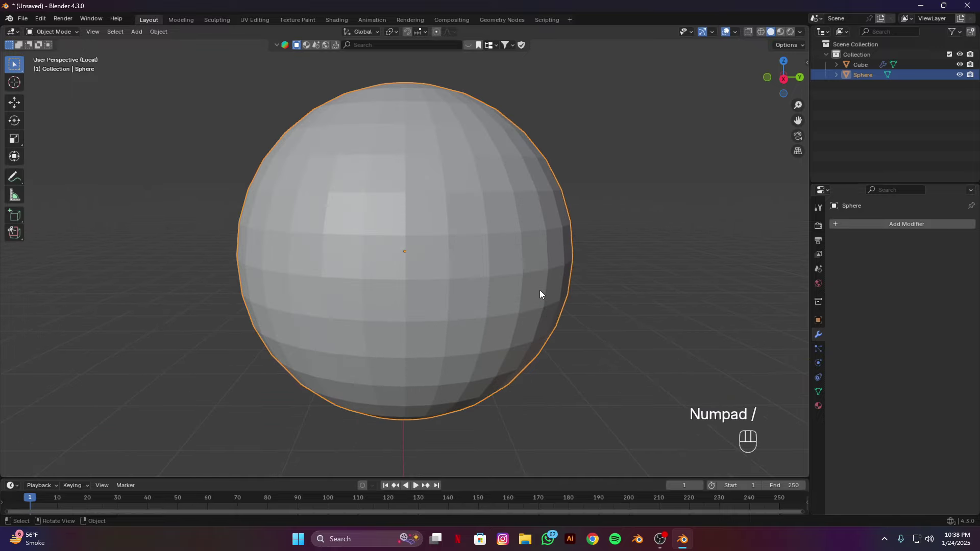
pyautogui.press('Tab')
pyautogui.keyDown('alt'); pyautogui.moveTo(540, 328); pyautogui.dragTo(464, 274, button='middle'); pyautogui.keyUp('alt')
pyautogui.hotkey('ctrl', 'r')
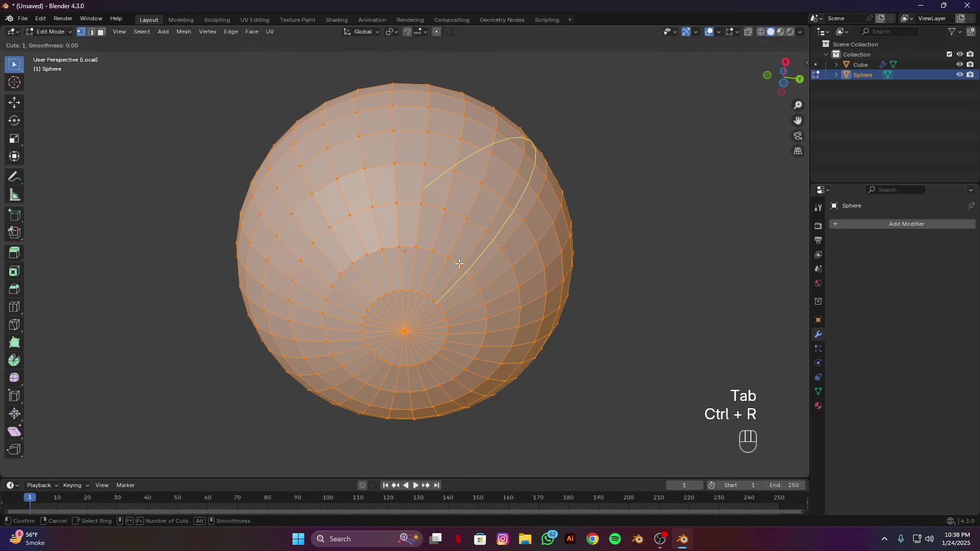
pyautogui.click(441, 196)
pyautogui.click(442, 196)
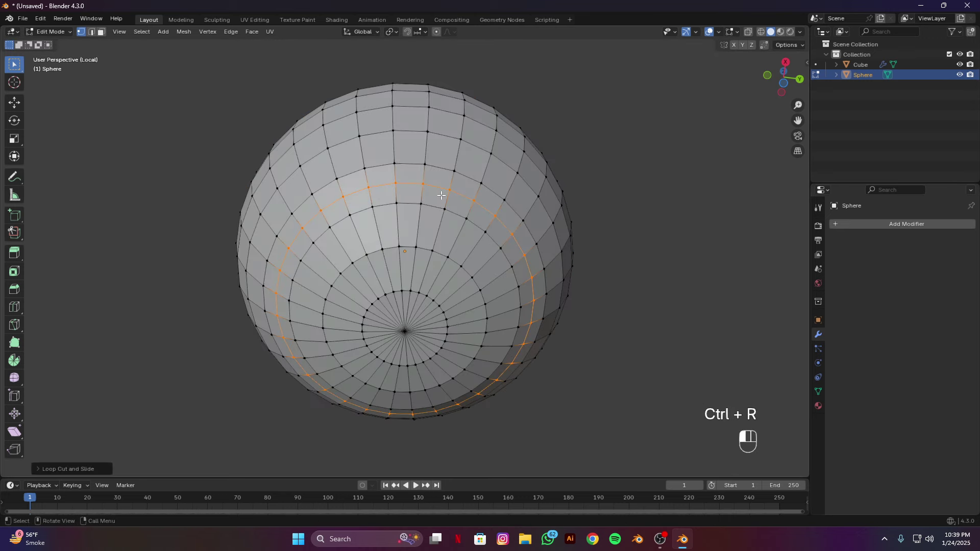
# Select the sphere's bottom pole vertex, grow the selection four times and delete those vertices to open the underside
pyautogui.press('1')
pyautogui.click(405, 332)
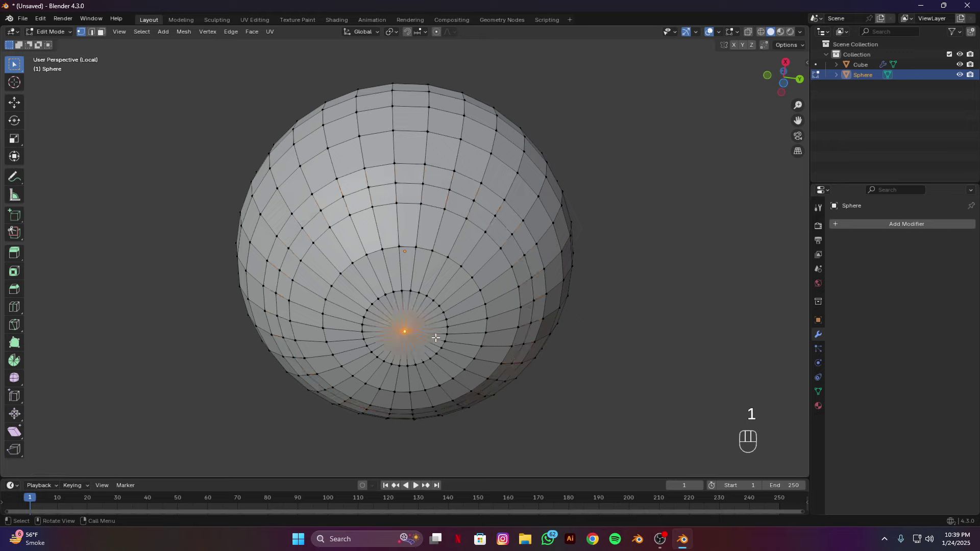
pyautogui.press('ctrl+KP_Add')
pyautogui.press('ctrl+KP_Add')
pyautogui.press('ctrl+KP_Add')
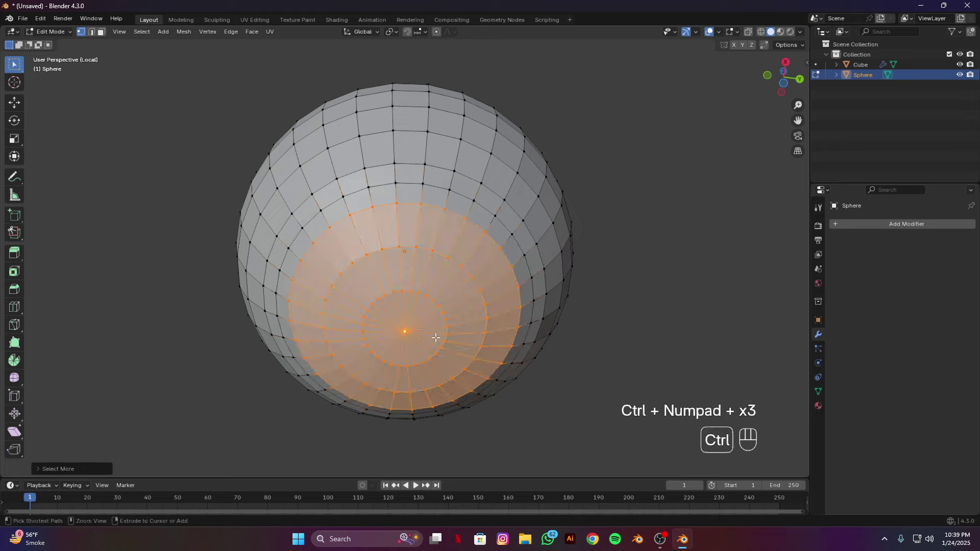
pyautogui.press('ctrl+KP_Add')
pyautogui.press('x')
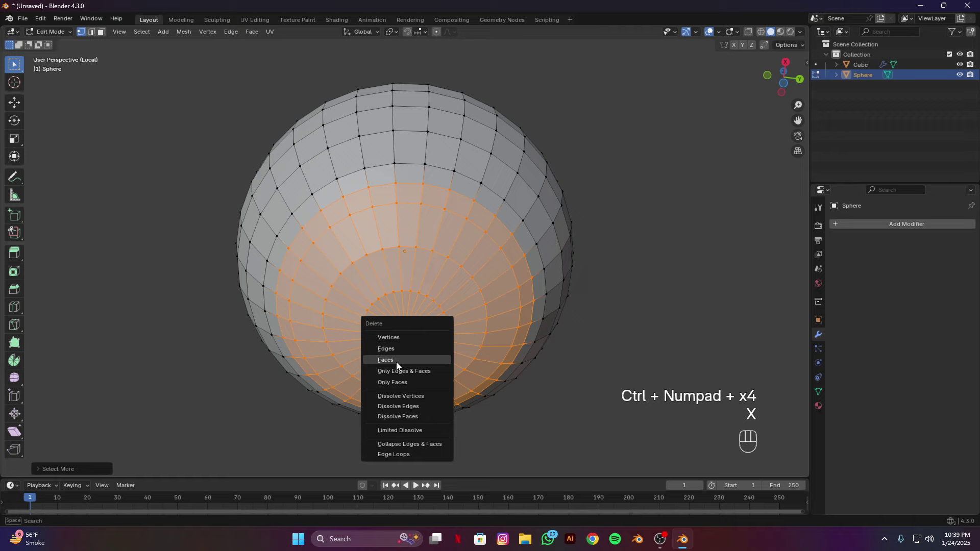
pyautogui.click(401, 338)
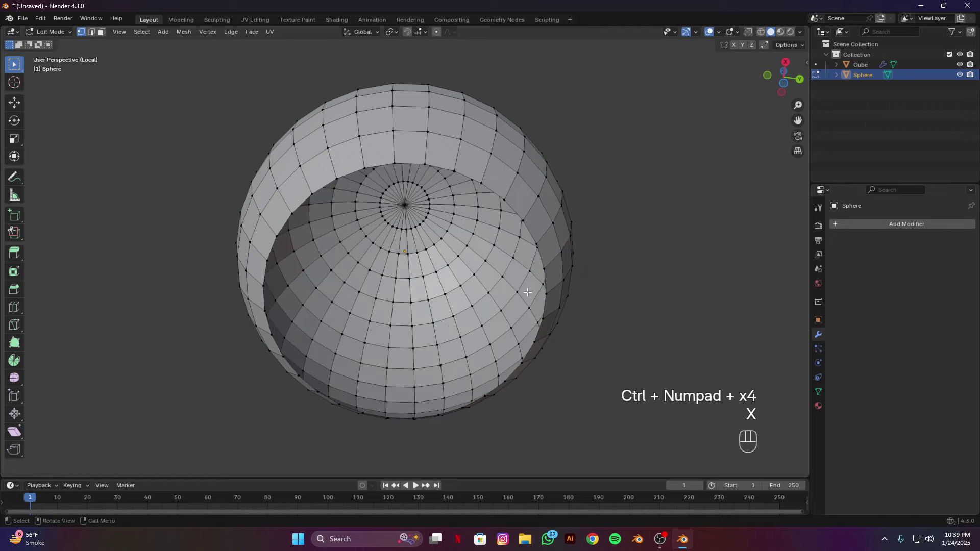
# Apply Shade Auto Smooth to the open sphere and add a level 2 Subdivision modifier
pyautogui.moveTo(528, 292); pyautogui.dragTo(522, 330, button='middle')
pyautogui.press('Tab')
pyautogui.rightClick(423, 290)
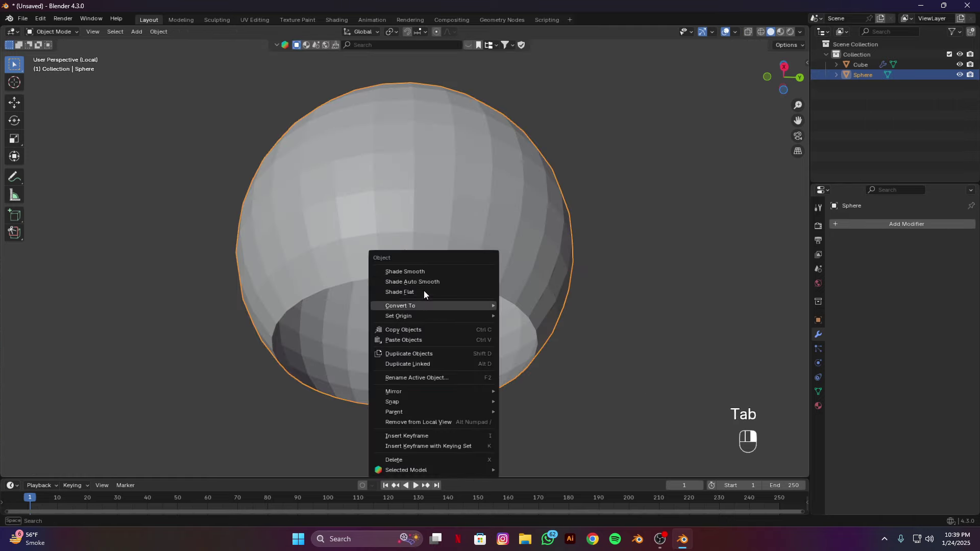
pyautogui.click(434, 281)
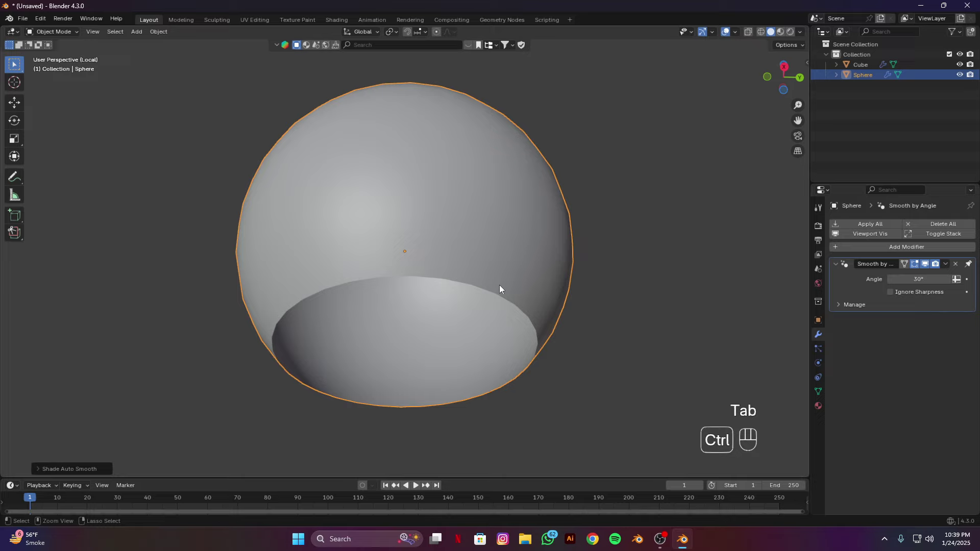
pyautogui.hotkey('ctrl', '2')
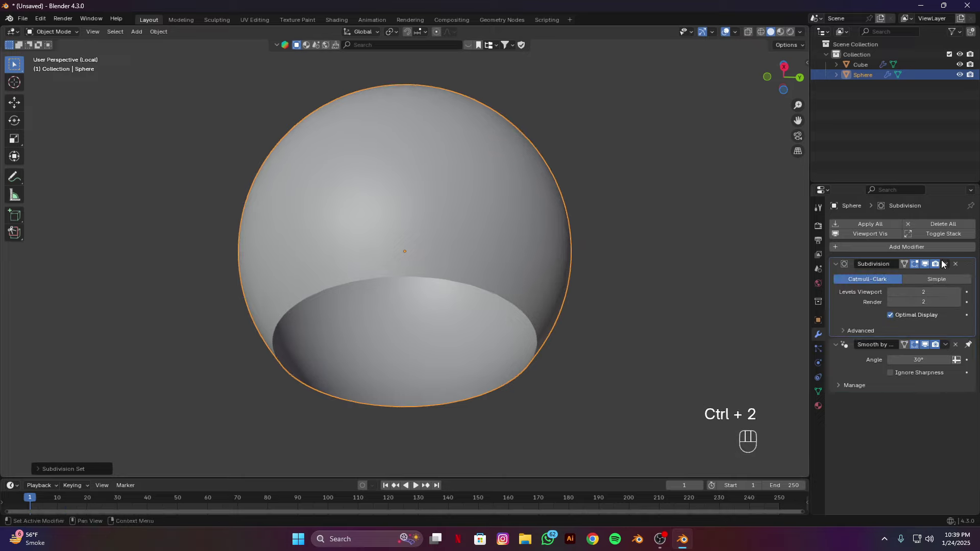
# Add a Solidify modifier to the open sphere
pyautogui.click(907, 246)
pyautogui.moveTo(868, 248)
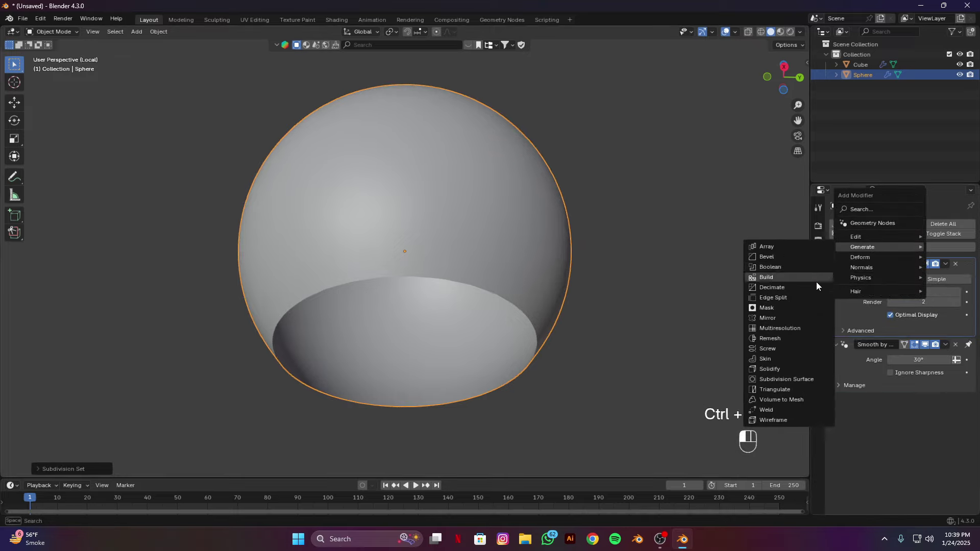
pyautogui.click(764, 368)
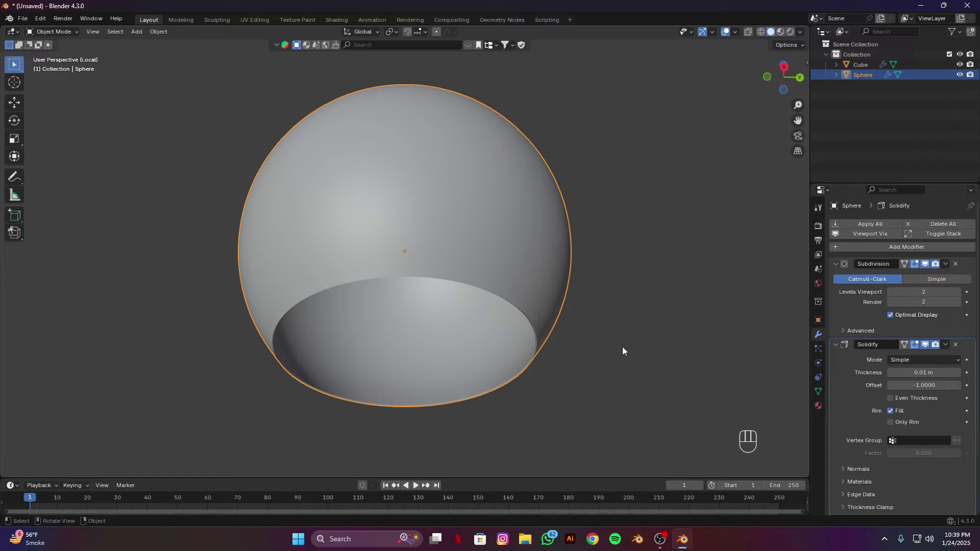
# Leave local view and lower the open sphere along Z so its rim rests on the block's top
pyautogui.press('KP_Divide')
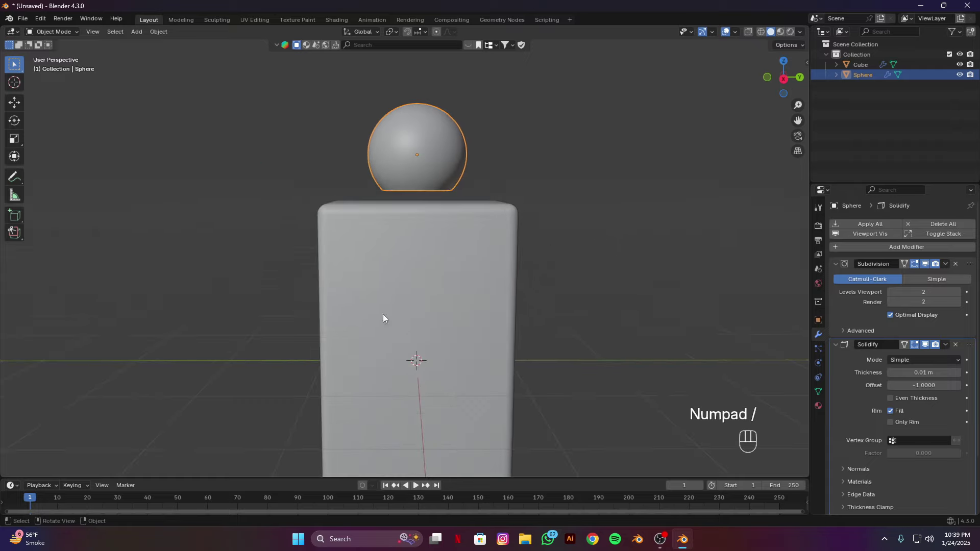
pyautogui.press('g')
pyautogui.press('z')
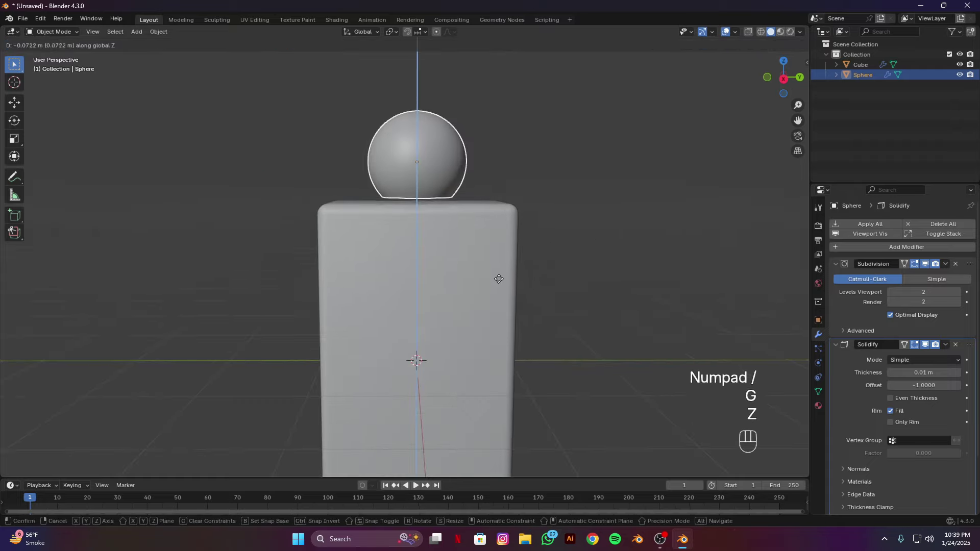
pyautogui.click(498, 265)
pyautogui.scroll(-4, 498, 265)
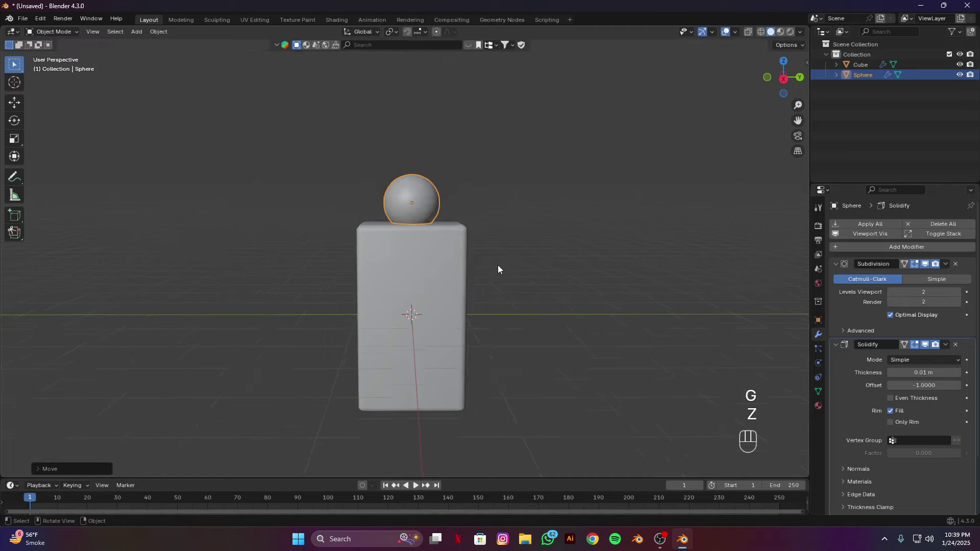
# Undo the sphere's lowering, its modifiers and smoothing, and the deletion of its bottom vertices
pyautogui.scroll(4, 498, 265)
pyautogui.scroll(2, 499, 266)
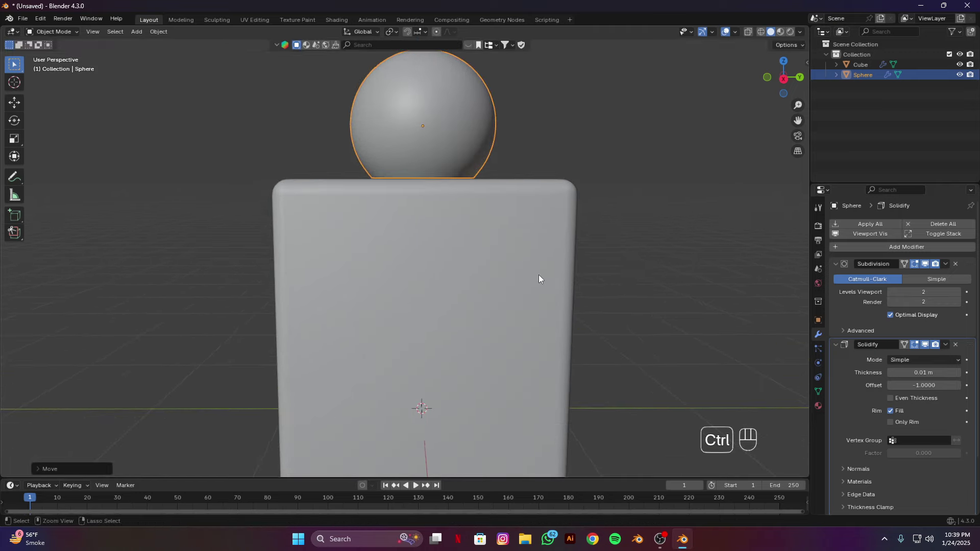
pyautogui.hotkey('ctrl', 'z')
pyautogui.hotkey('ctrl', 'z')
pyautogui.hotkey('ctrl', 'z')
pyautogui.hotkey('ctrl', 'z')
pyautogui.hotkey('ctrl', 'z')
pyautogui.hotkey('ctrl', 'z')
pyautogui.hotkey('ctrl', 'z')
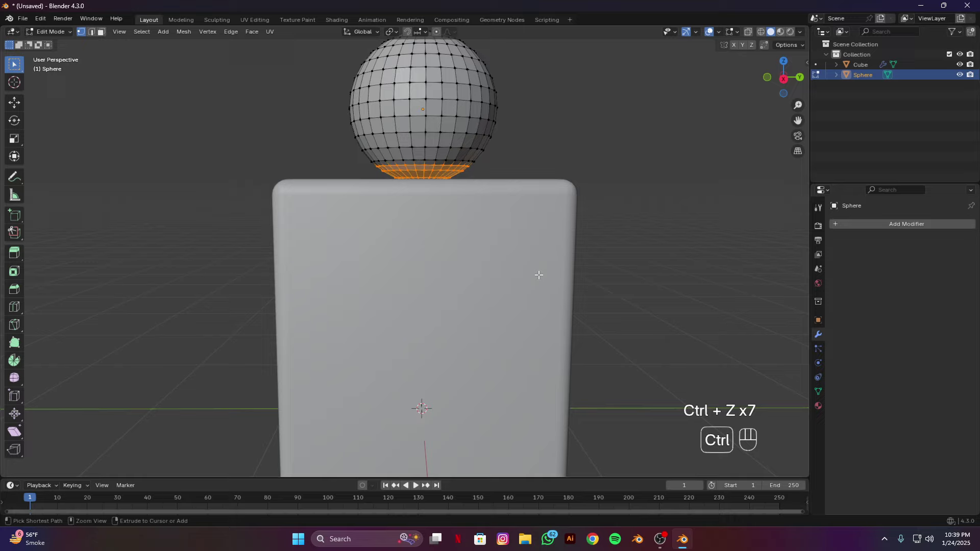
# Isolate the sphere in local view and undo its bottom vertex selection and the existing loop cut near the pole
pyautogui.press('KP_Divide')
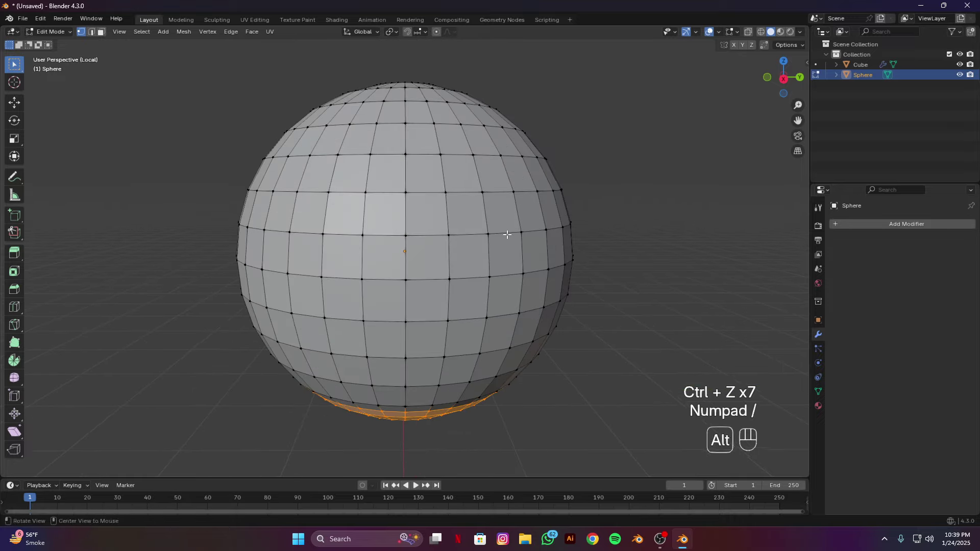
pyautogui.keyDown('alt'); pyautogui.moveTo(507, 234); pyautogui.dragTo(512, 131, button='middle'); pyautogui.keyUp('alt')
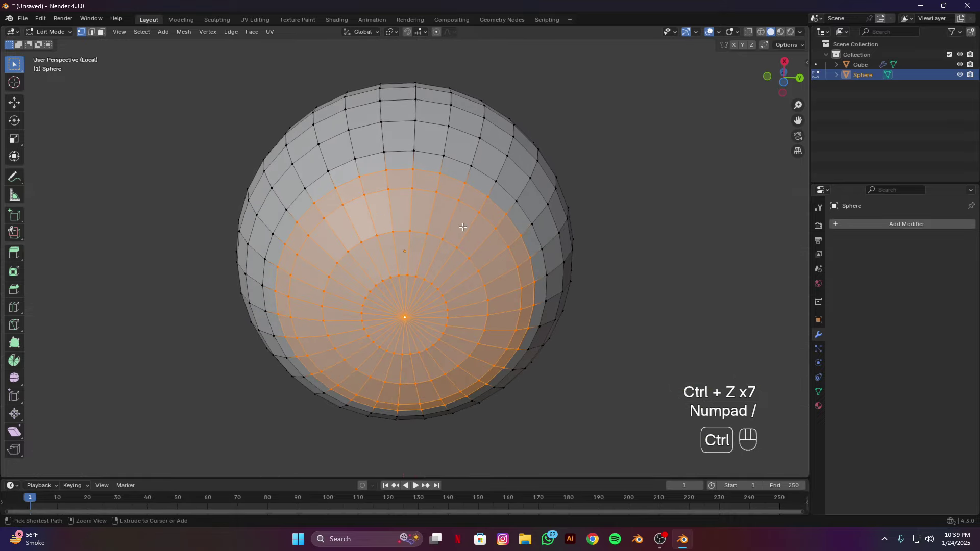
pyautogui.hotkey('ctrl', 'z')
pyautogui.hotkey('ctrl', 'z')
pyautogui.hotkey('ctrl', 'z')
pyautogui.hotkey('ctrl', 'z')
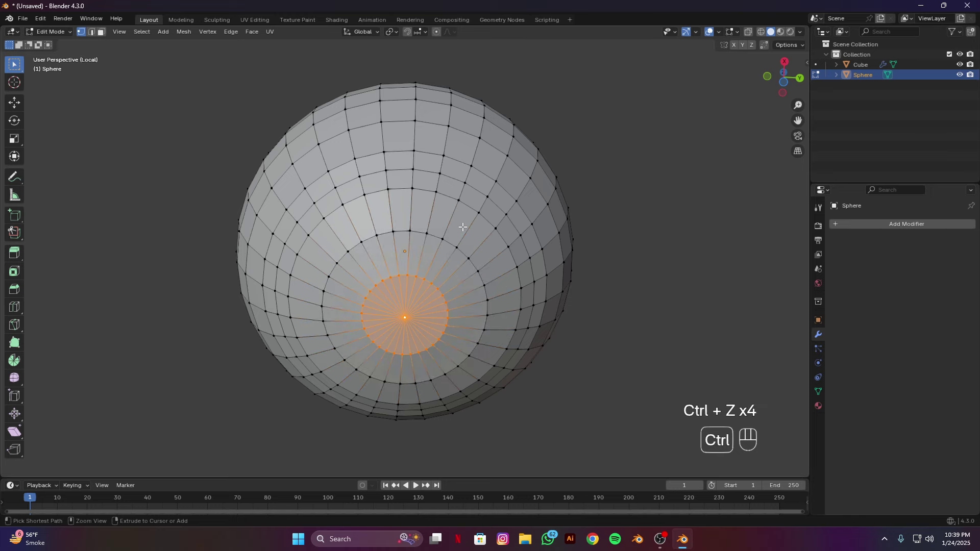
pyautogui.hotkey('ctrl', 'z')
pyautogui.hotkey('ctrl', 'z')
pyautogui.hotkey('ctrl', 'z')
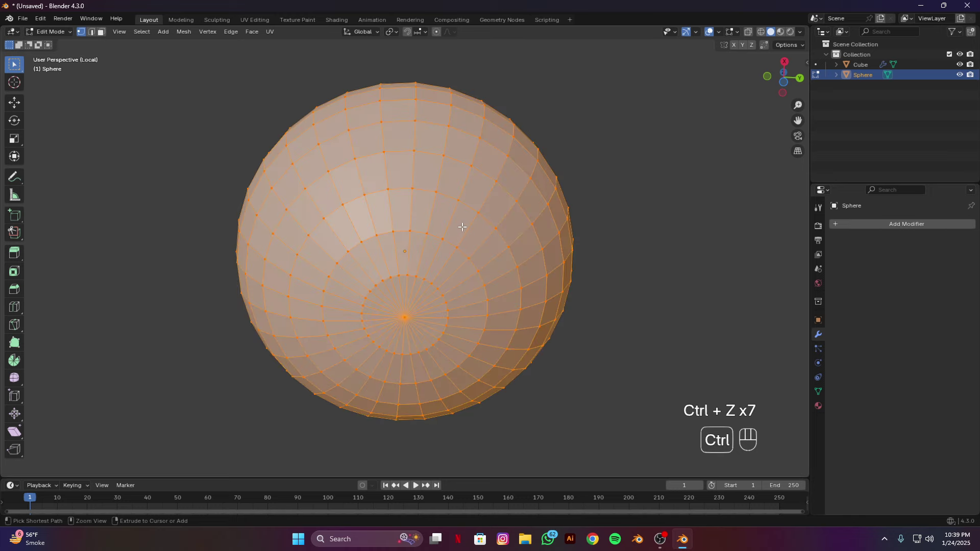
# Add a loop cut between the second and third rings around the sphere's bottom pole, then select the pole vertex and grow the selection four times
pyautogui.hotkey('ctrl', 'r')
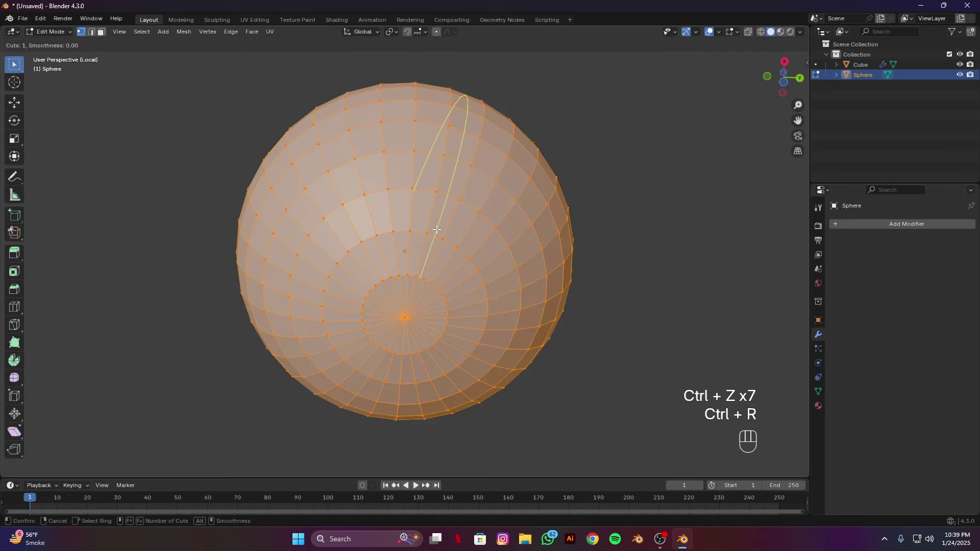
pyautogui.click(385, 223)
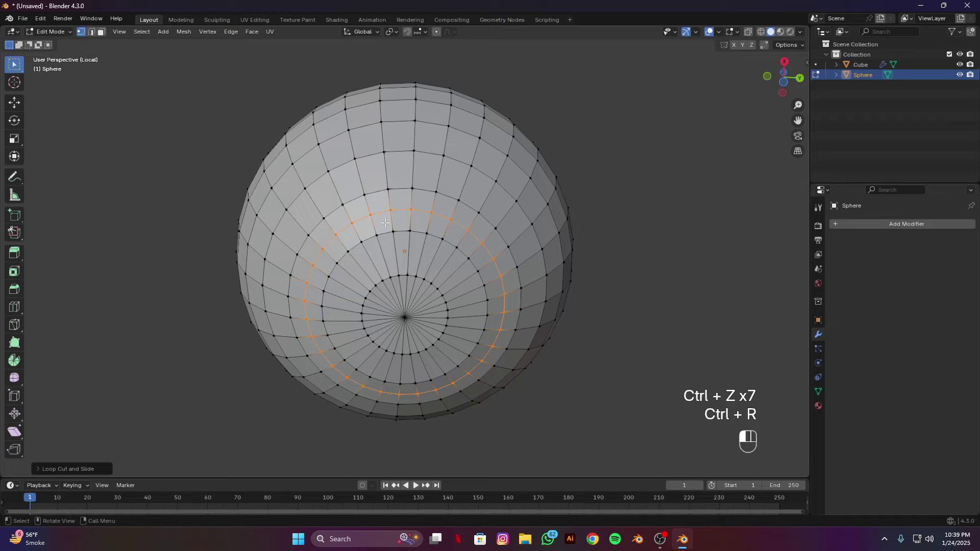
pyautogui.click(409, 317)
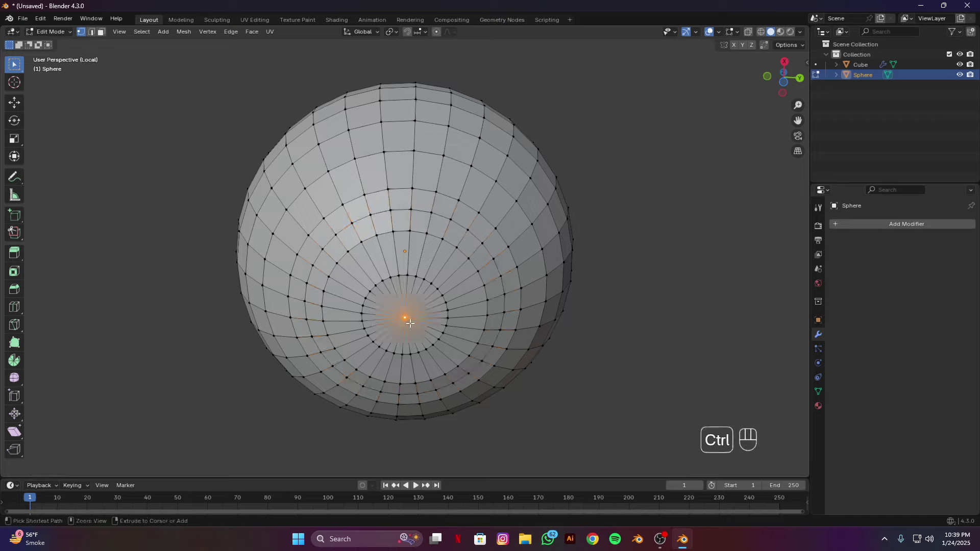
pyautogui.press('ctrl+KP_Add')
pyautogui.press('ctrl+KP_Add')
pyautogui.press('ctrl+KP_Add')
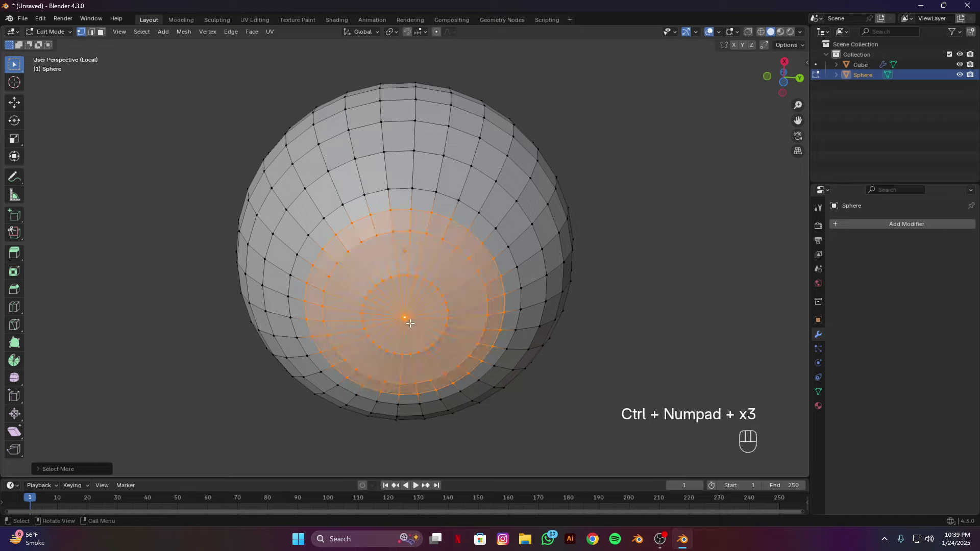
pyautogui.press('ctrl+KP_Add')
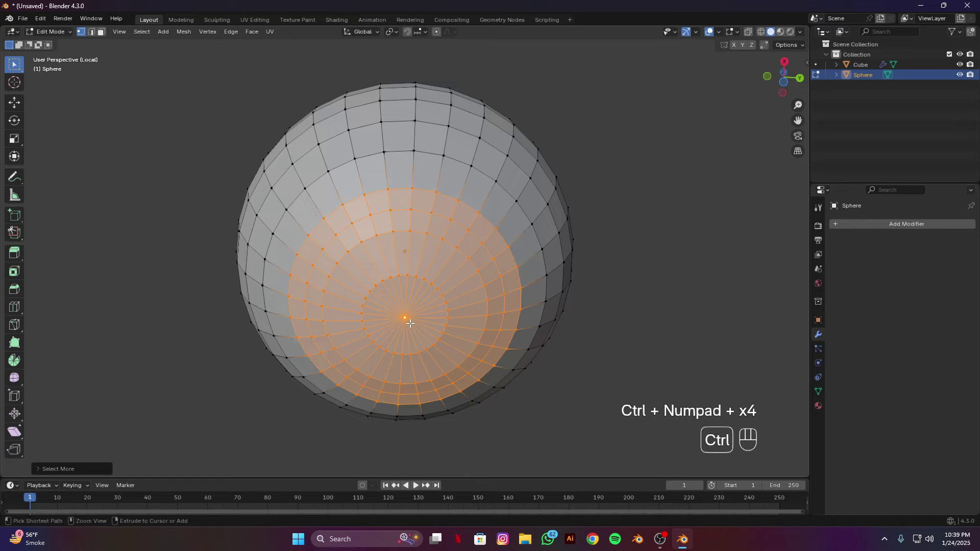
# Try deleting the selected bottom vertices, check the opening against the block outside local view, and undo the deletion
pyautogui.press('x')
pyautogui.click(389, 329)
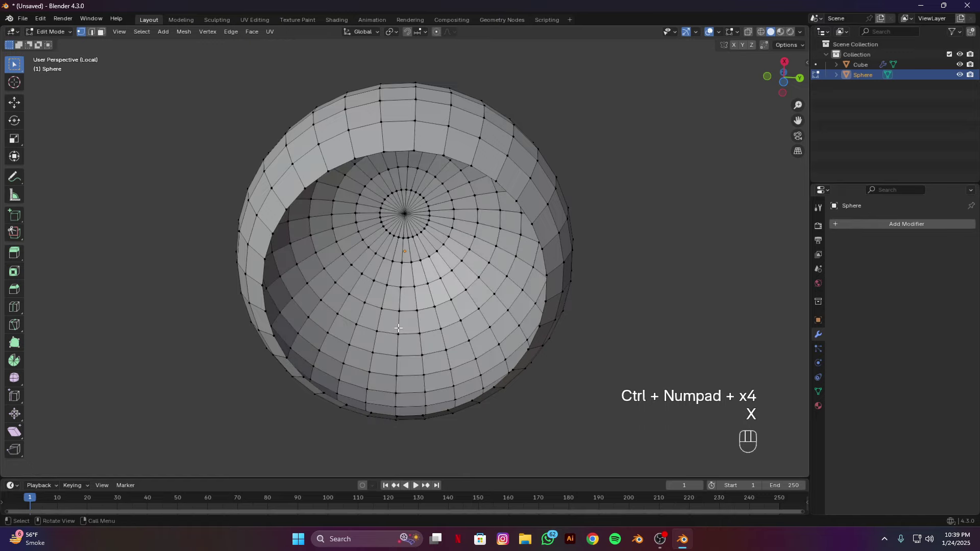
pyautogui.press('Tab')
pyautogui.press('KP_Divide')
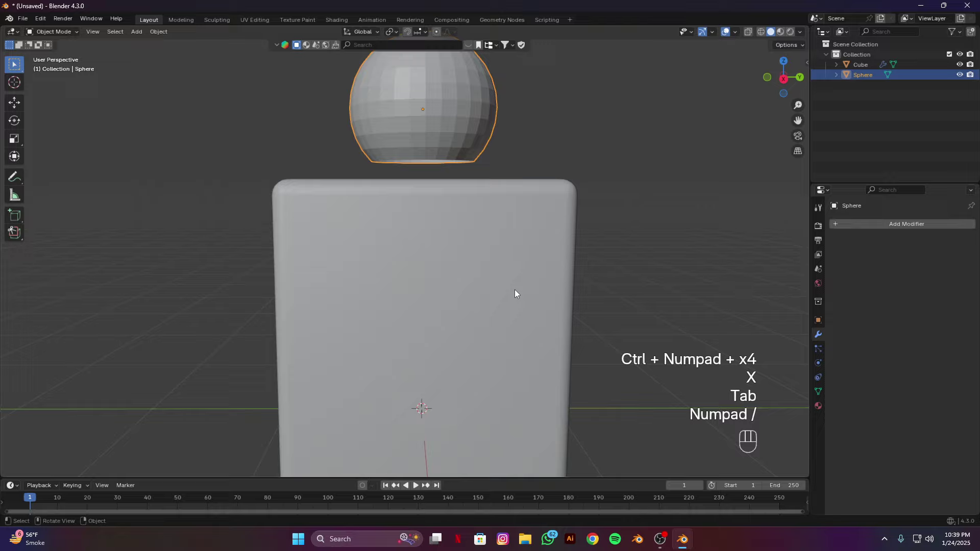
pyautogui.hotkey('ctrl', 'z')
pyautogui.hotkey('ctrl', 'z')
pyautogui.hotkey('ctrl', 'z')
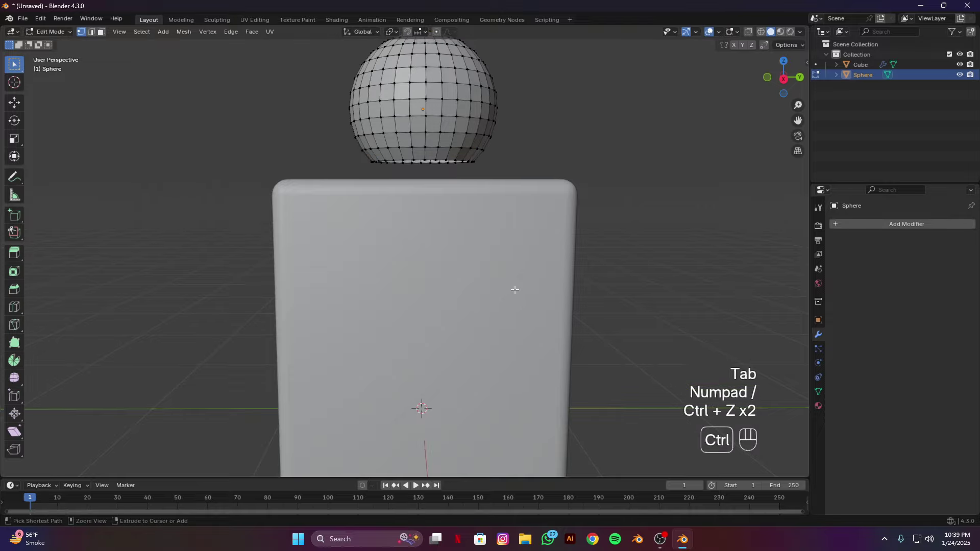
# In local view, shrink the sphere's bottom selection by one ring, delete those vertices, and return to Object Mode with the whole scene shown
pyautogui.press('KP_Divide')
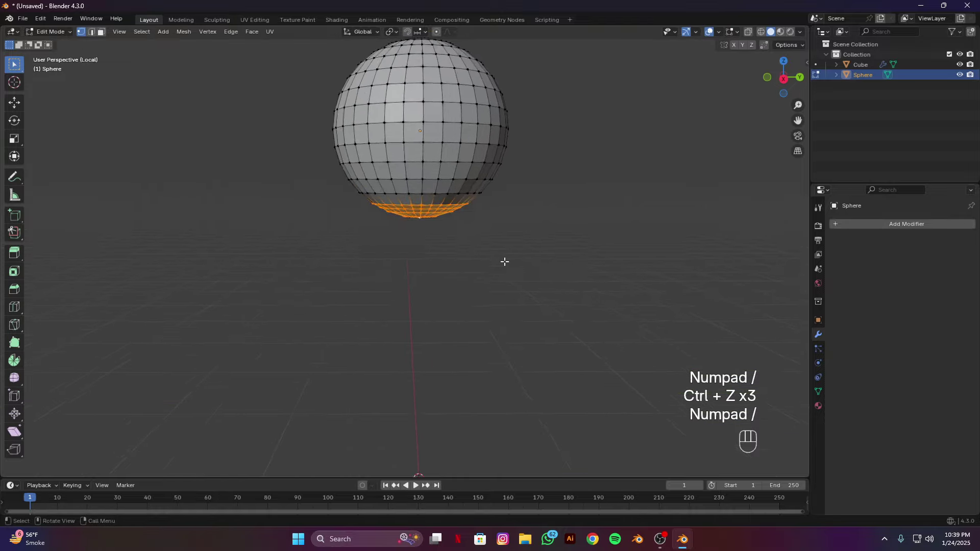
pyautogui.keyDown('alt'); pyautogui.moveTo(504, 262); pyautogui.dragTo(494, 213, button='middle'); pyautogui.keyUp('alt')
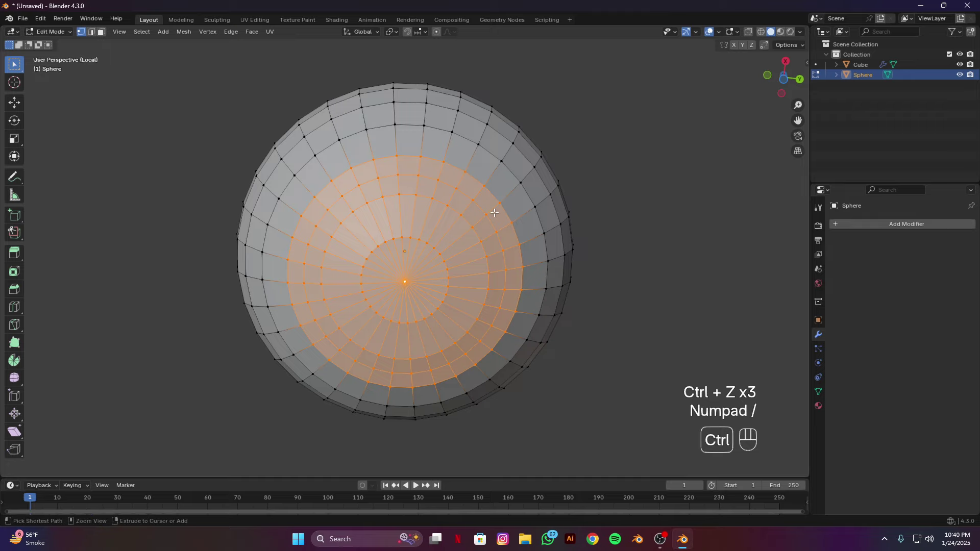
pyautogui.press('ctrl+KP_Subtract')
pyautogui.press('x')
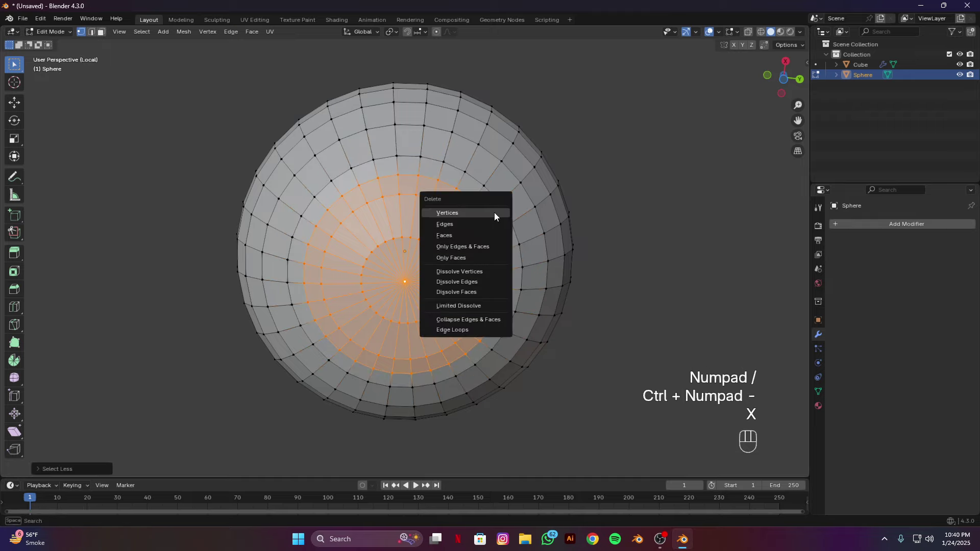
pyautogui.click(488, 213)
pyautogui.keyDown('alt'); pyautogui.moveTo(488, 214); pyautogui.dragTo(499, 321, button='middle'); pyautogui.keyUp('alt')
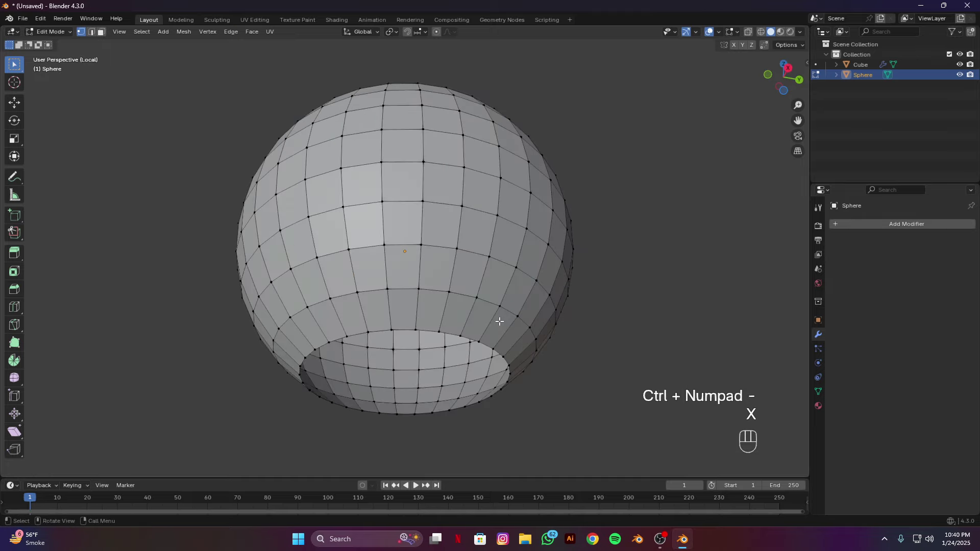
pyautogui.press('KP_Divide')
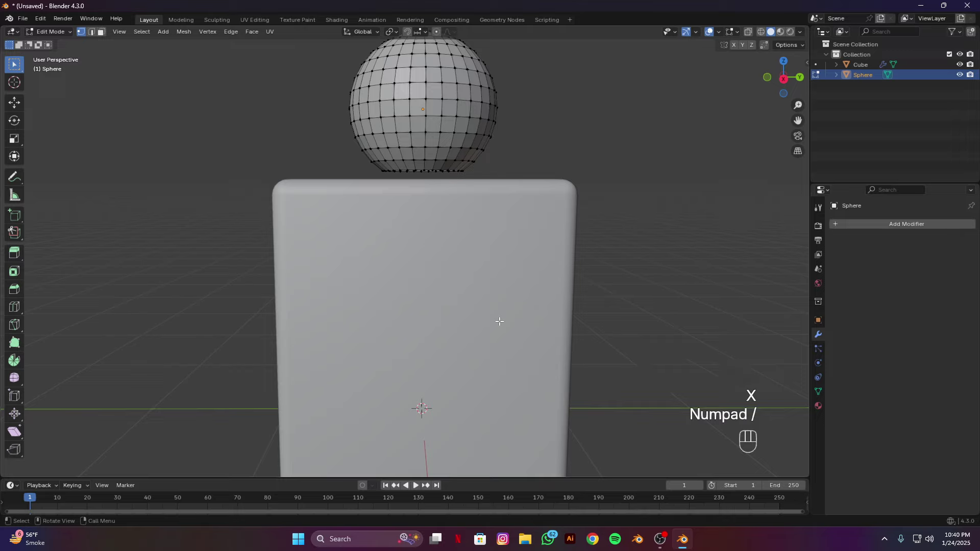
pyautogui.press('Tab')
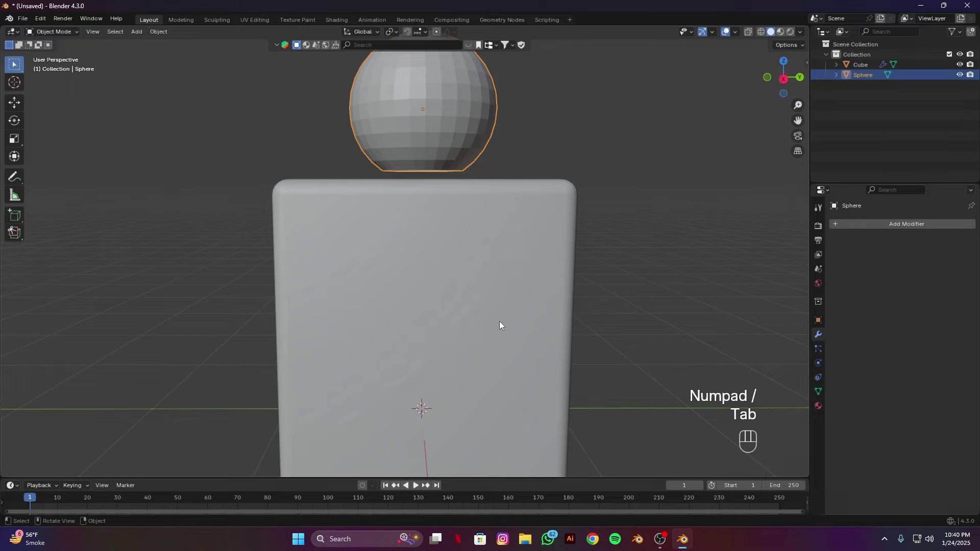
# Apply Shade Auto Smooth to the opened sphere and give it a level 2 Subdivision modifier
pyautogui.rightClick(508, 170)
pyautogui.click(496, 172)
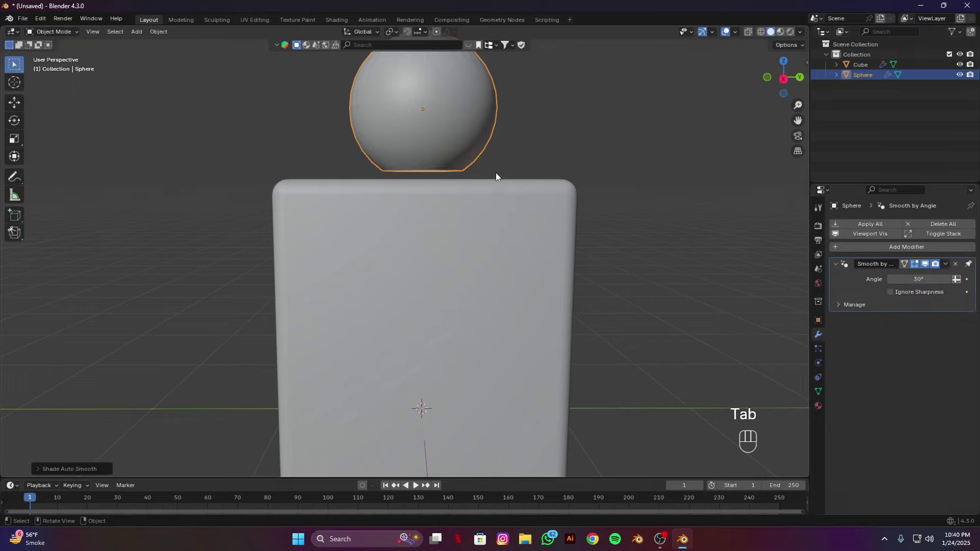
pyautogui.hotkey('ctrl', '2')
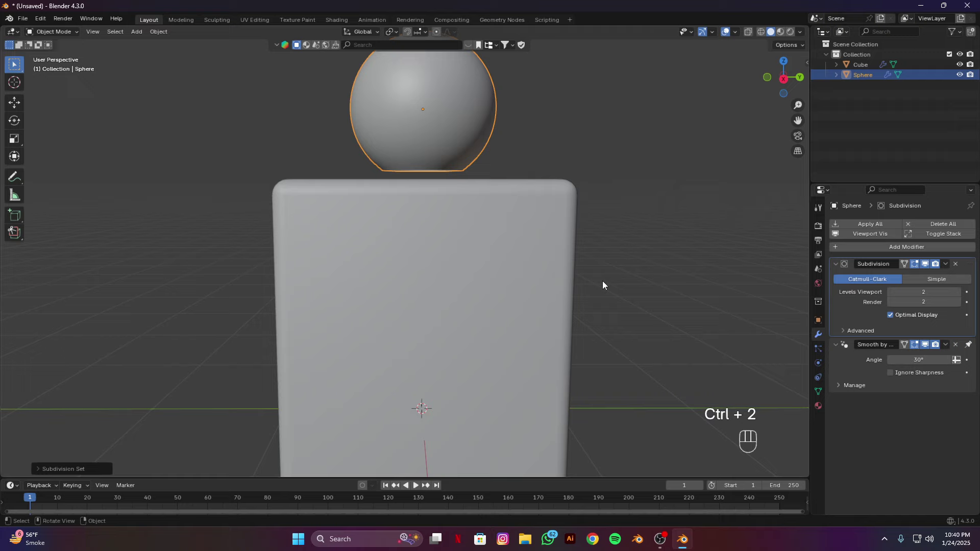
# Add a Solidify modifier to the sphere with the smaller bottom opening
pyautogui.click(886, 246)
pyautogui.moveTo(852, 242)
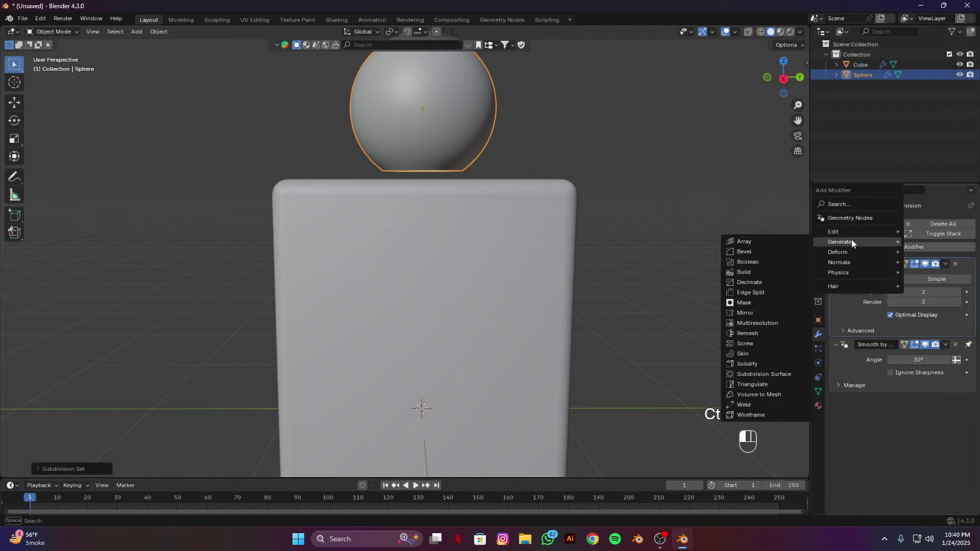
pyautogui.click(754, 364)
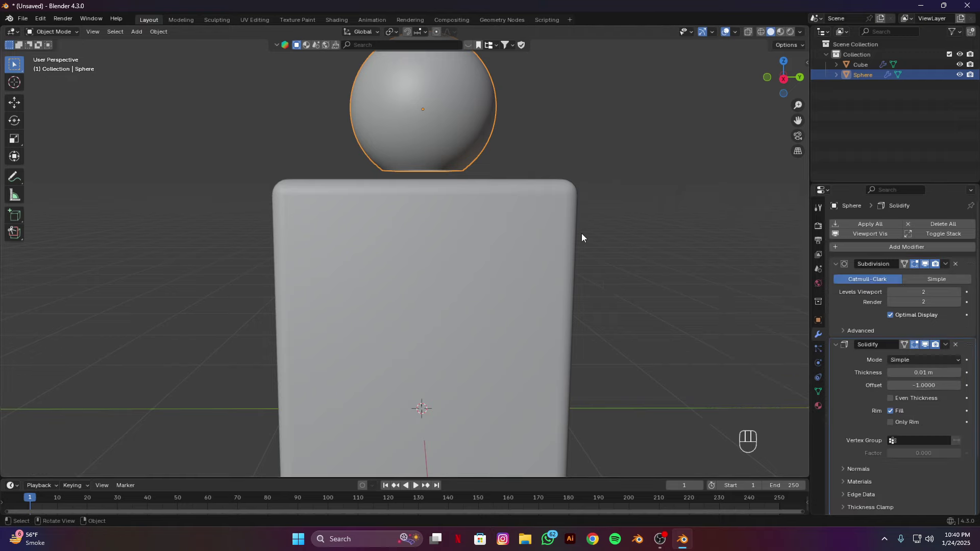
# Lower the sphere along Z until its open rim rests on the top of the block
pyautogui.press('g')
pyautogui.press('z')
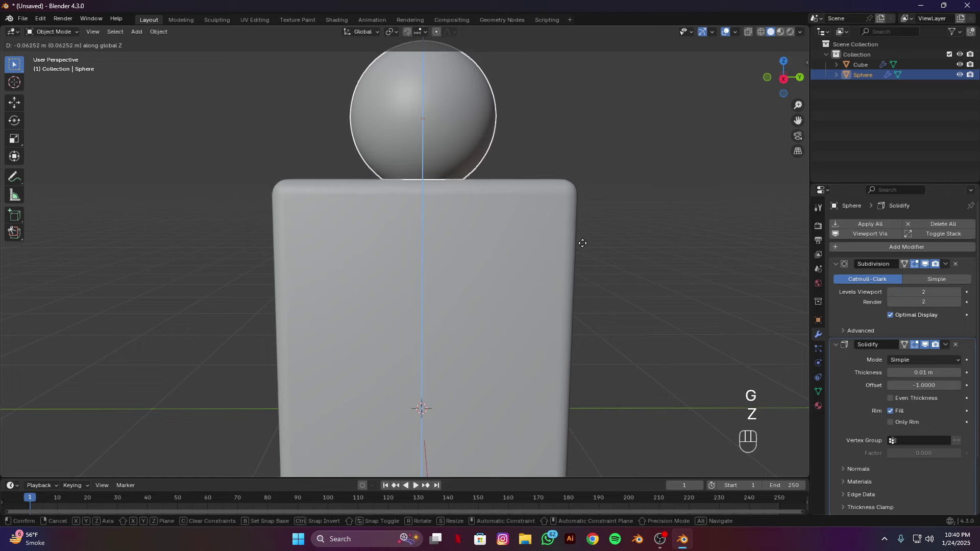
pyautogui.click(581, 240)
# Add a plane mesh at the scene centre and rotate it 90 degrees around Y so it stands upright
pyautogui.scroll(-5, 500, 238)
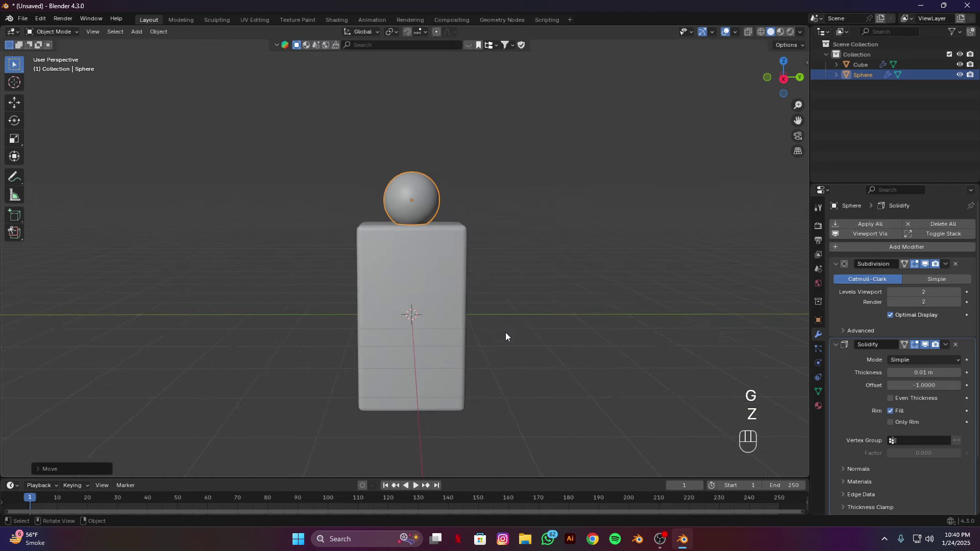
pyautogui.hotkey('shift', 'a')
pyautogui.moveTo(483, 326)
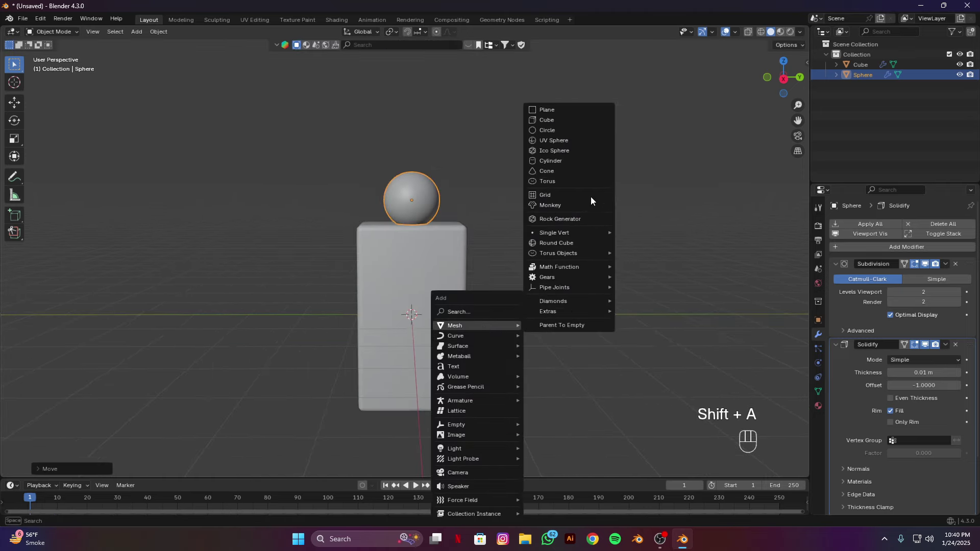
pyautogui.click(571, 109)
pyautogui.press('r')
pyautogui.press('x')
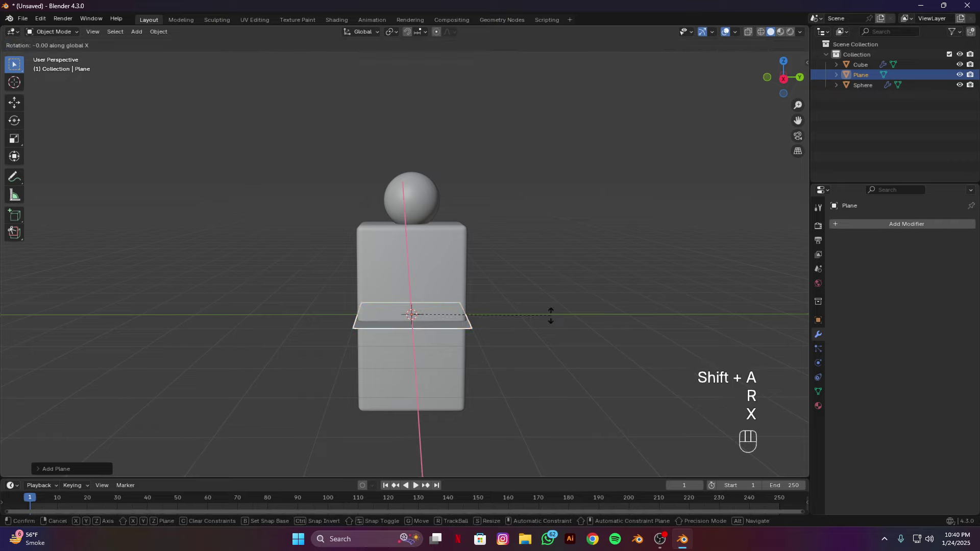
pyautogui.press('y')
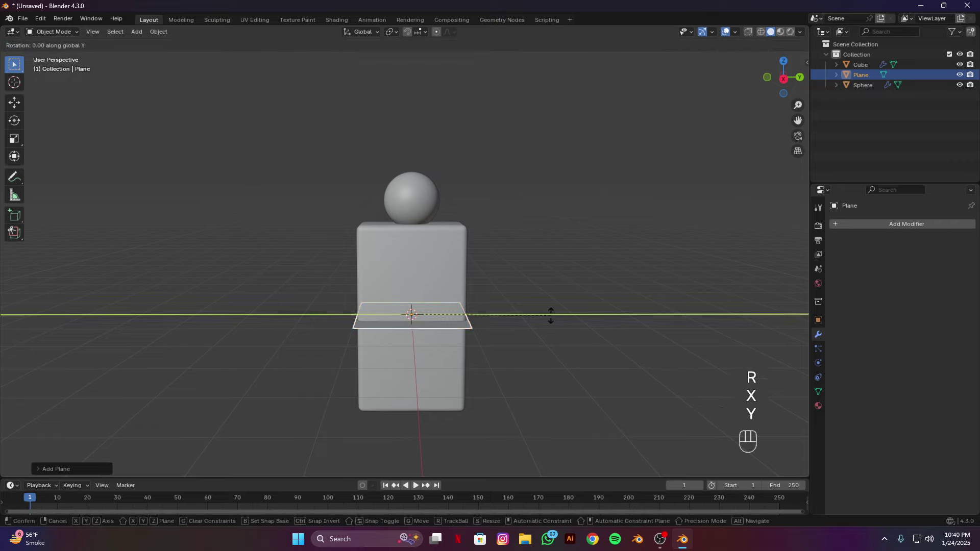
pyautogui.press('KP_9')
pyautogui.press('KP_0')
pyautogui.press('Return')
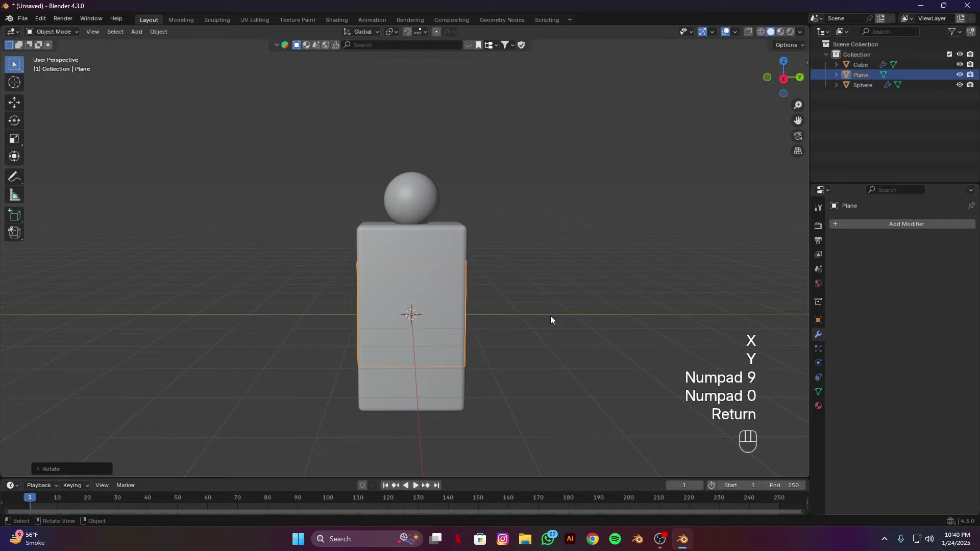
# Scale the upright plane down within the block's outline and narrow it along the Y axis
pyautogui.press('s')
pyautogui.press('s')
pyautogui.press('y')
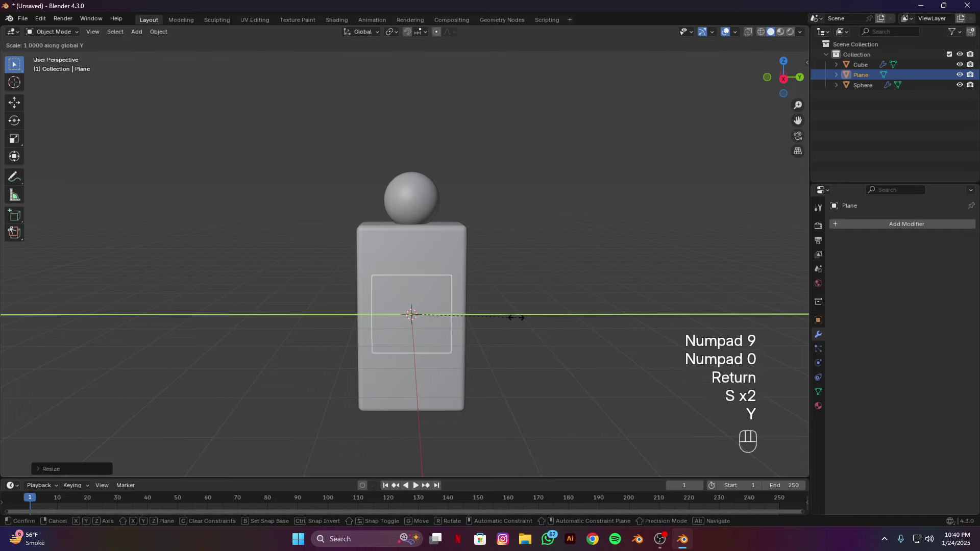
pyautogui.click(485, 318)
# Move the plane along the X axis toward the block's front face
pyautogui.keyDown('alt'); pyautogui.moveTo(608, 279); pyautogui.dragTo(543, 305); pyautogui.keyUp('alt')
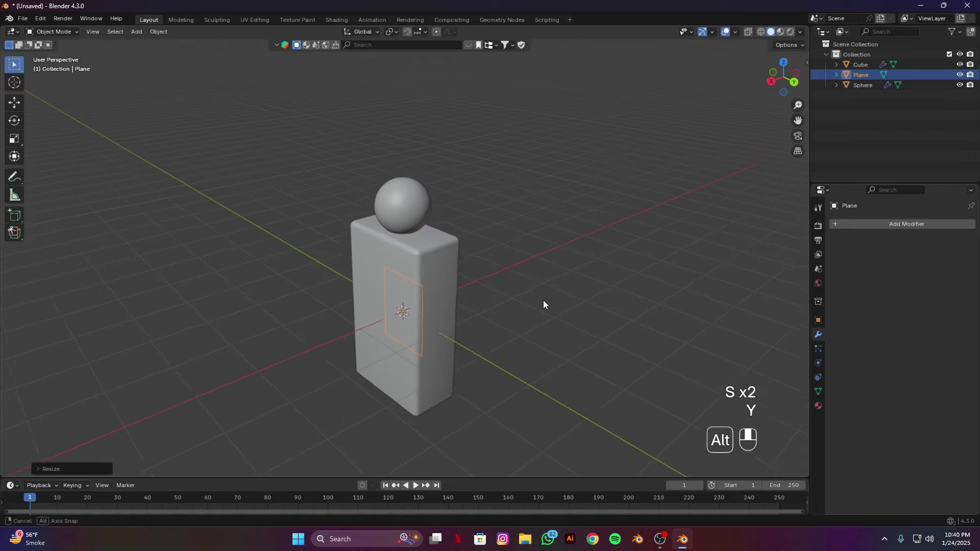
pyautogui.press('g')
pyautogui.press('y')
pyautogui.press('x')
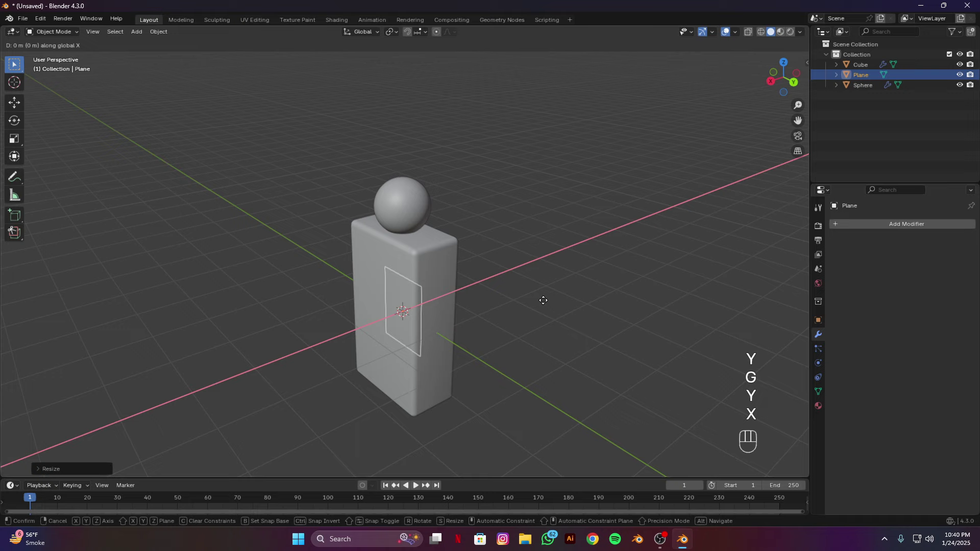
pyautogui.click(522, 310)
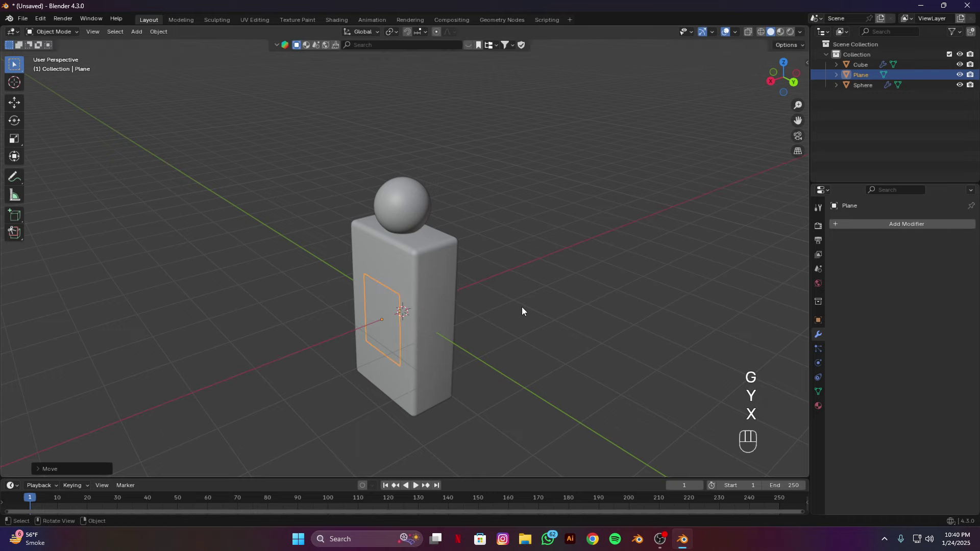
# Extrude the upright plane's whole face slightly along its normal to give it a thin thickness
pyautogui.press('Tab')
pyautogui.press('a')
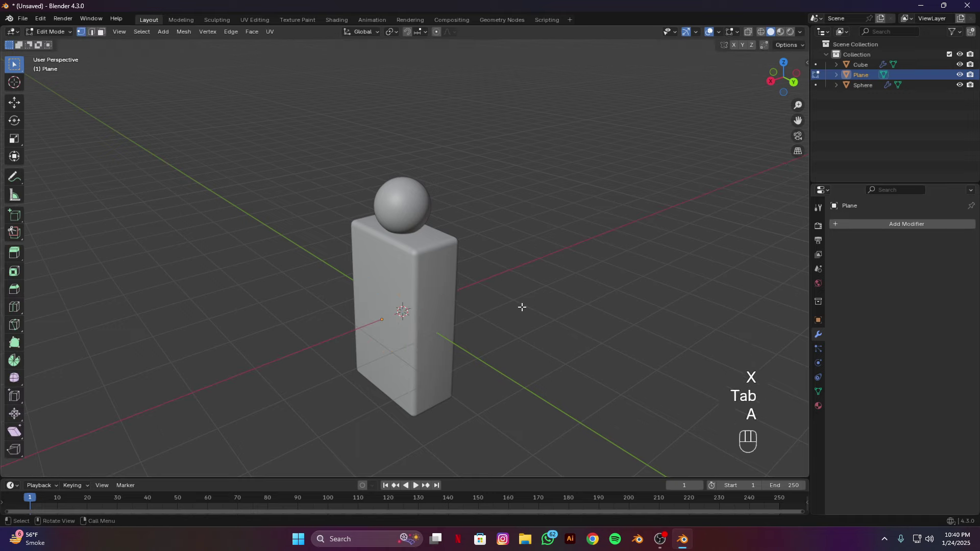
pyautogui.press('e')
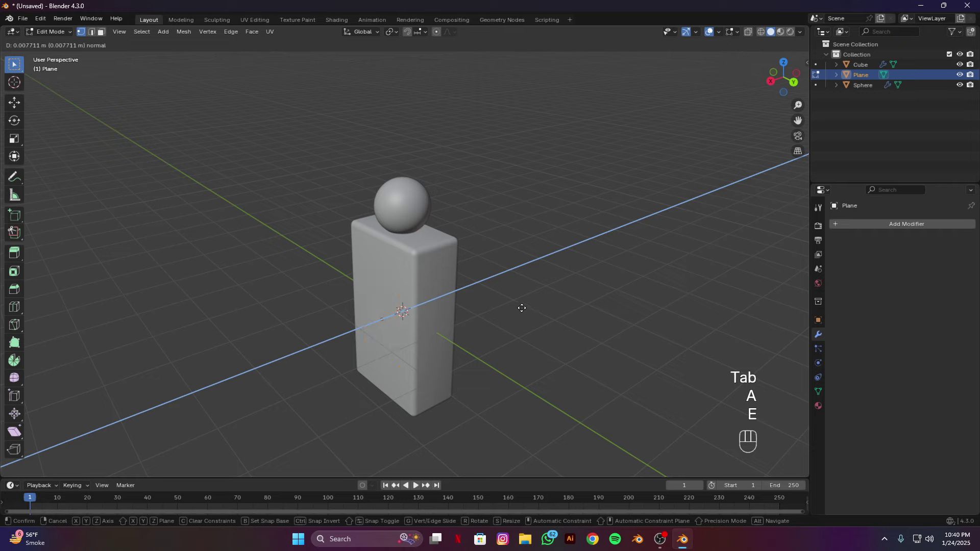
pyautogui.click(521, 307)
pyautogui.press('Tab')
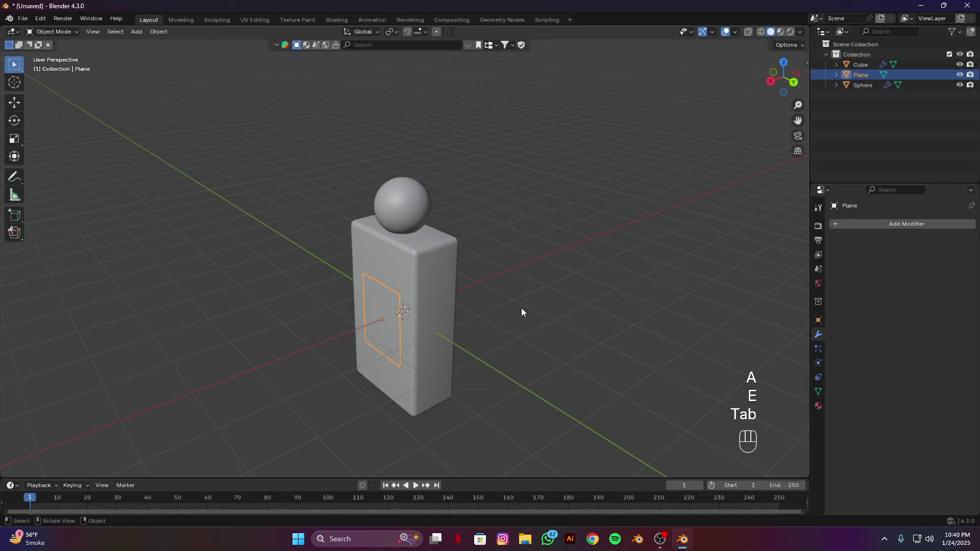
# Move the thickened front panel about 0.024 m outward along the X axis
pyautogui.press('g')
pyautogui.press('x')
pyautogui.press('z')
pyautogui.press('x')
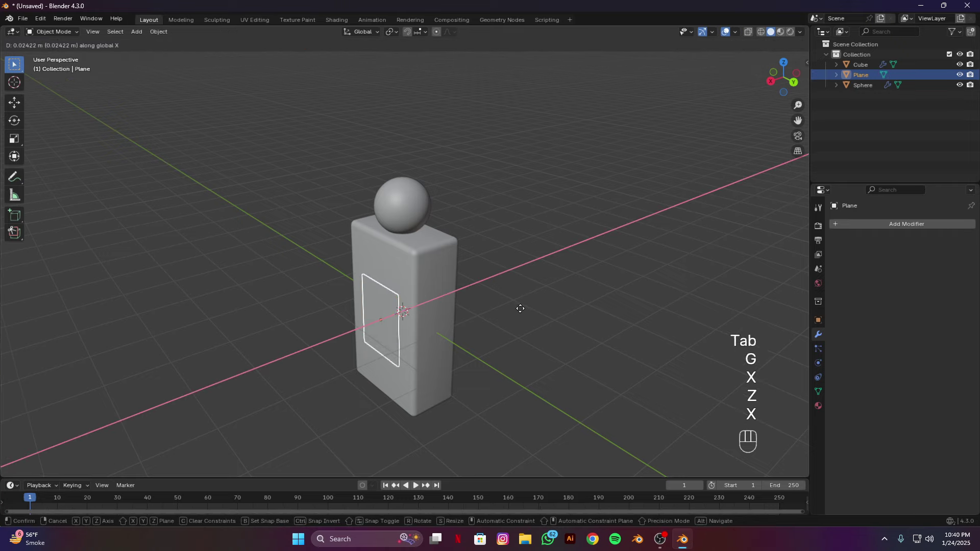
pyautogui.click(519, 307)
# Shift the front panel's extruded face very slightly along the X axis in Edit Mode
pyautogui.scroll(5, 452, 330)
pyautogui.moveTo(449, 368); pyautogui.dragTo(614, 322, button='middle')
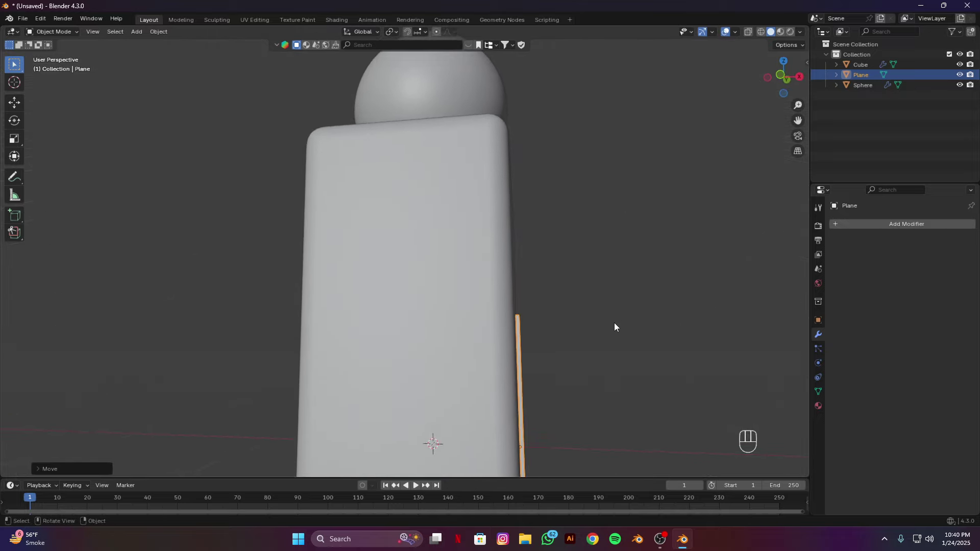
pyautogui.press('Tab')
pyautogui.press('g')
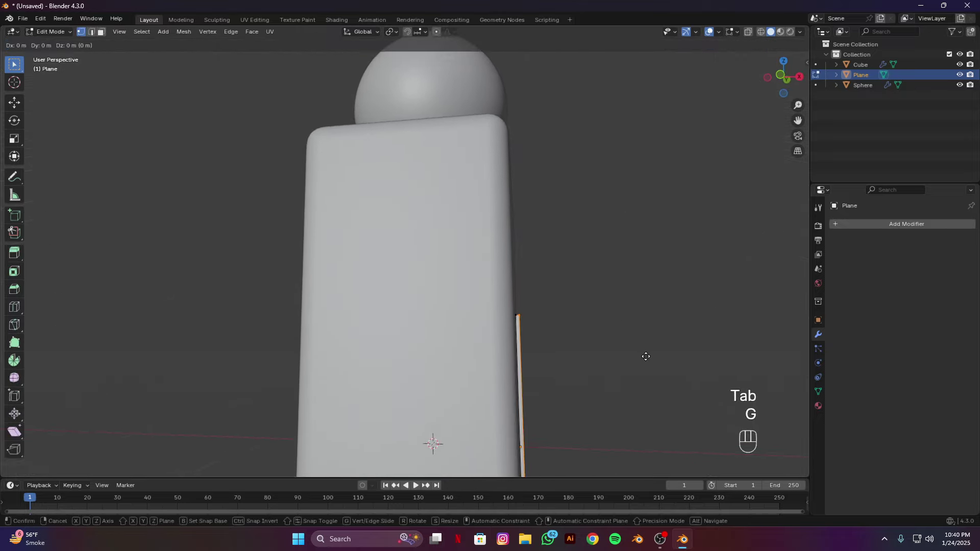
pyautogui.press('x')
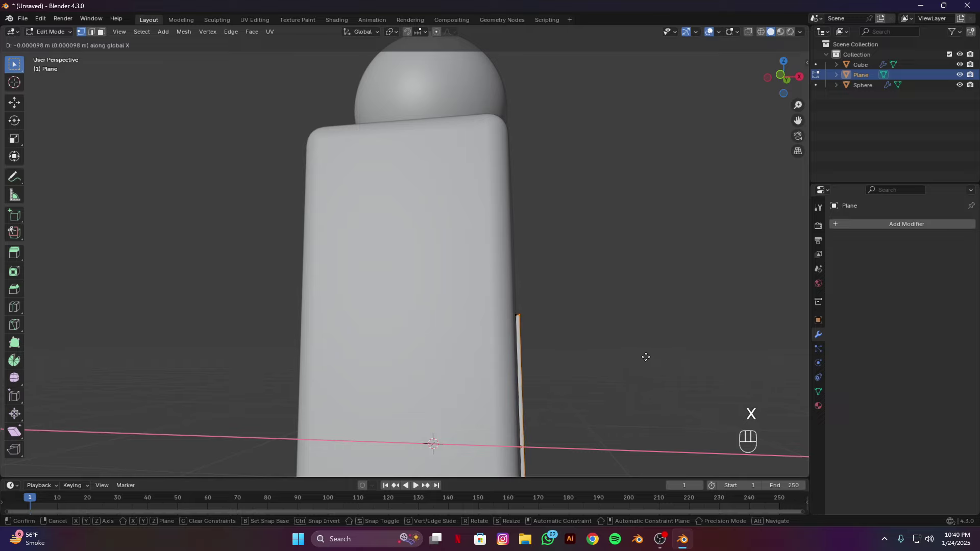
pyautogui.click(645, 358)
pyautogui.press('Tab')
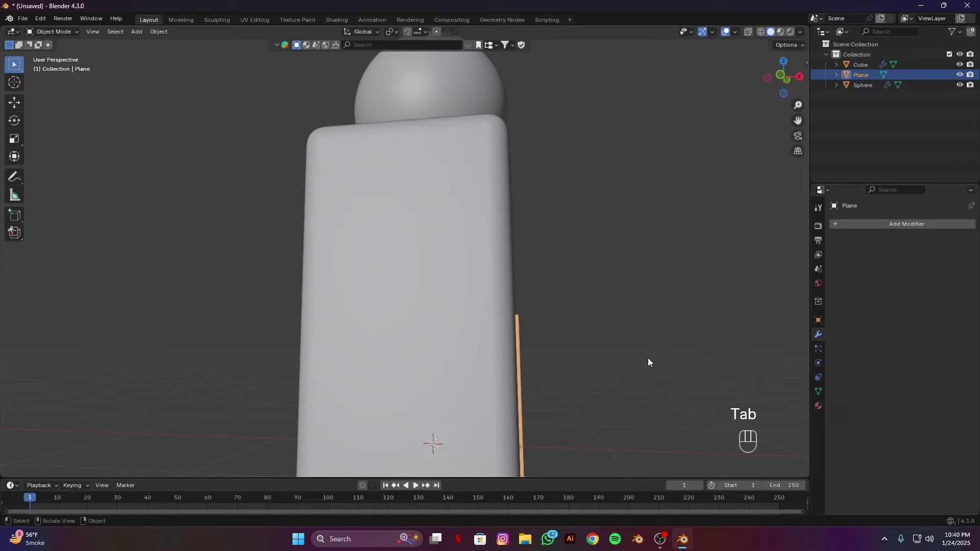
# Move the whole front panel back along the X axis by about 0.009 m, closer to the block's front face
pyautogui.press('g')
pyautogui.press('x')
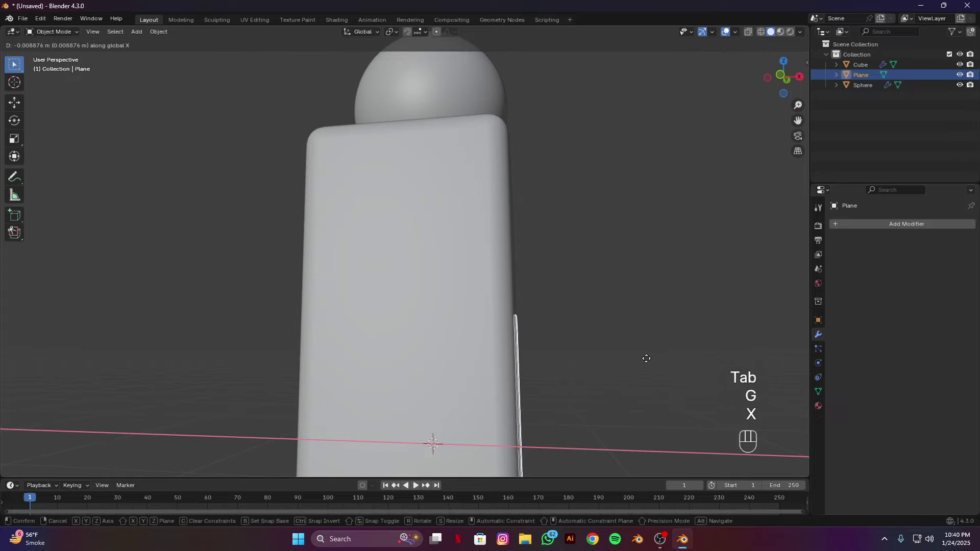
pyautogui.click(647, 358)
# Add a cube-shaped empty at the scene centre and stretch it along Z to a scale of about 2.84
pyautogui.scroll(-4, 566, 363)
pyautogui.moveTo(577, 365); pyautogui.dragTo(543, 368, button='middle')
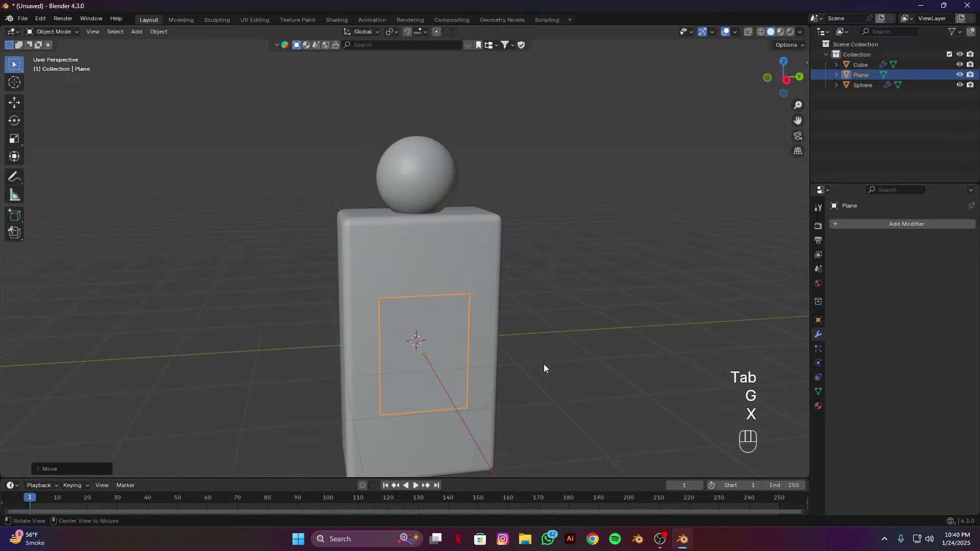
pyautogui.press('KP_3')
pyautogui.scroll(-1, 534, 333)
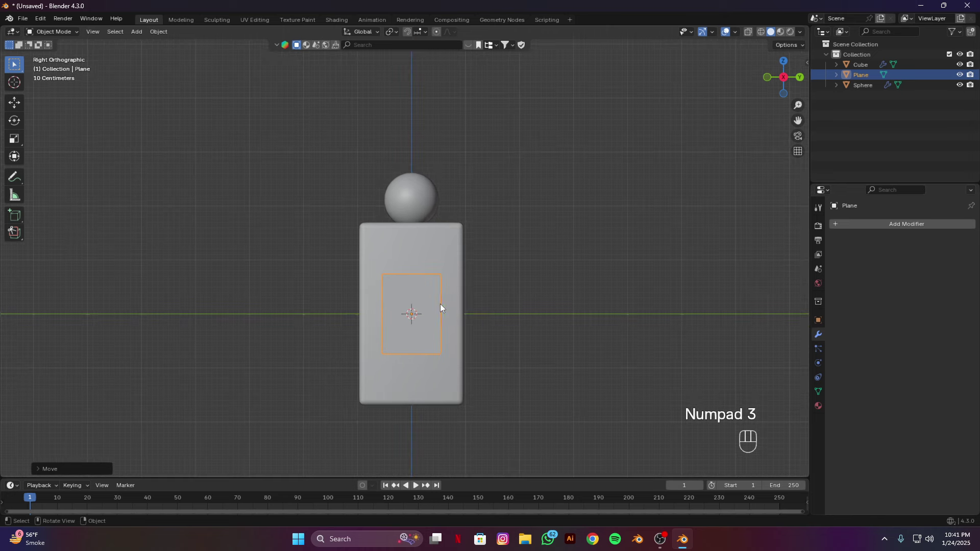
pyautogui.hotkey('shift', 'a')
pyautogui.moveTo(392, 405)
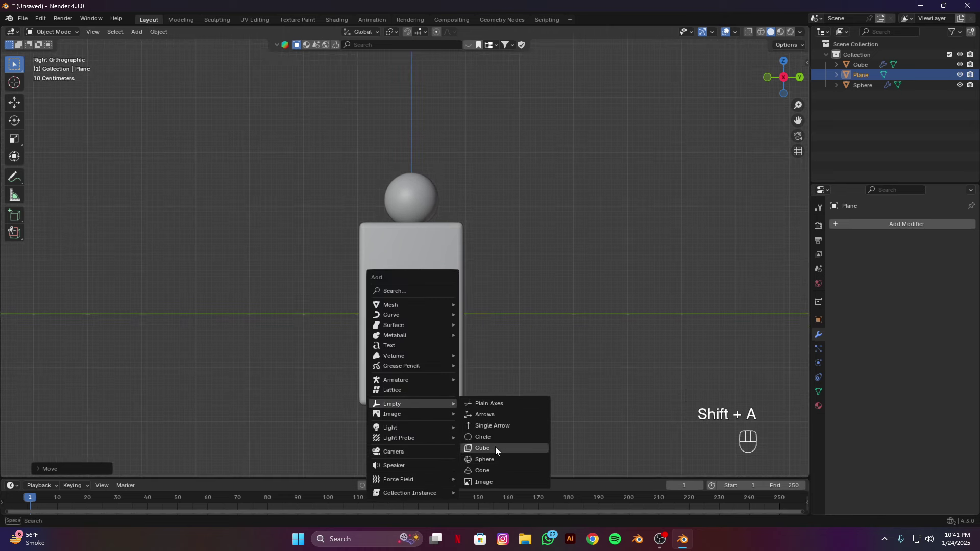
pyautogui.click(495, 449)
pyautogui.press('s')
pyautogui.press('z')
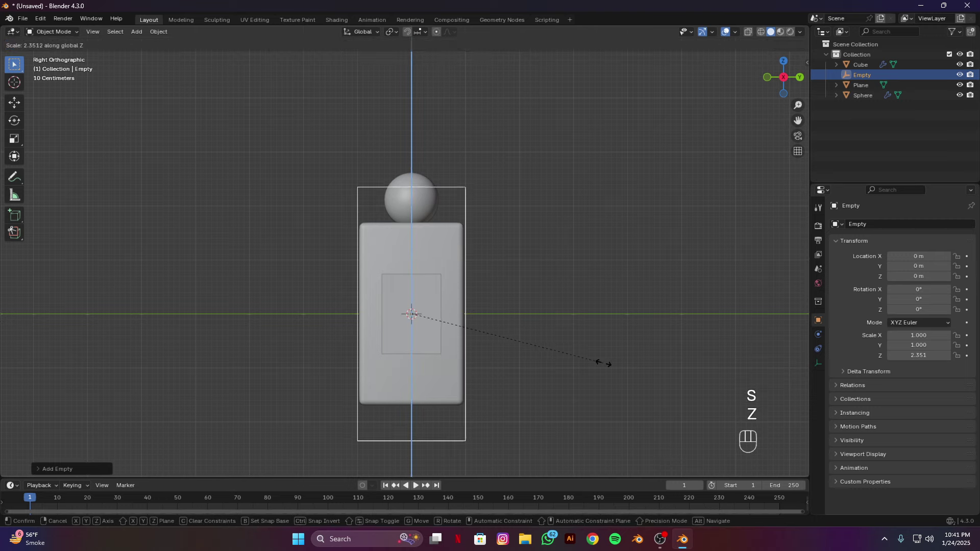
pyautogui.click(651, 371)
pyautogui.scroll(-1, 485, 349)
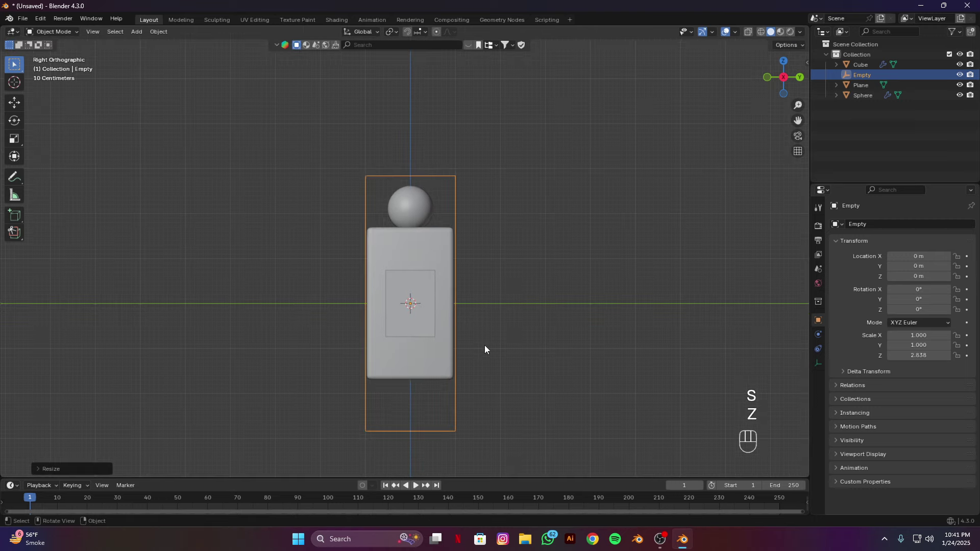
# Raise the empty along Z to about 0.193 m so that it encloses the block and sphere
pyautogui.press('g')
pyautogui.press('z')
pyautogui.click(485, 341)
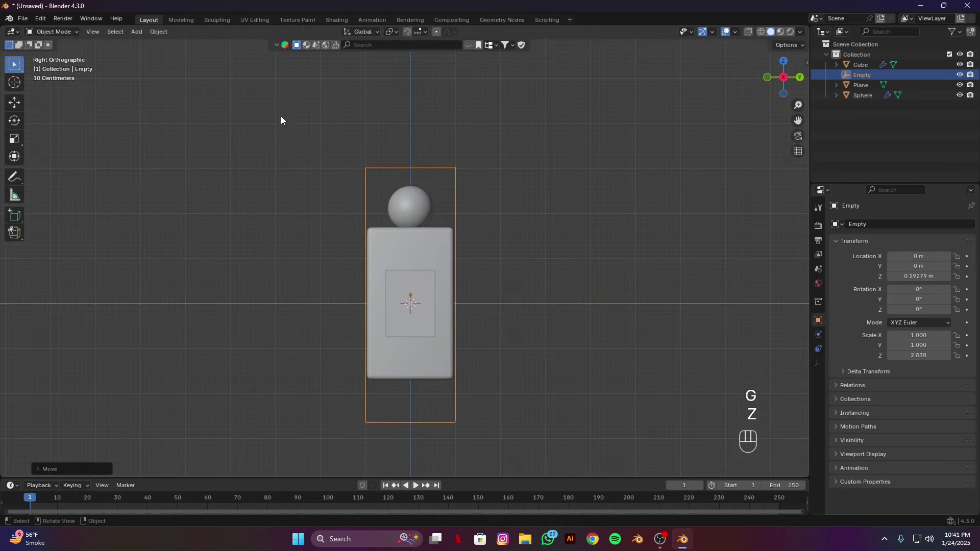
# Select the block, sphere, front panel and empty together and parent the objects to the empty
pyautogui.moveTo(281, 116); pyautogui.dragTo(515, 406)
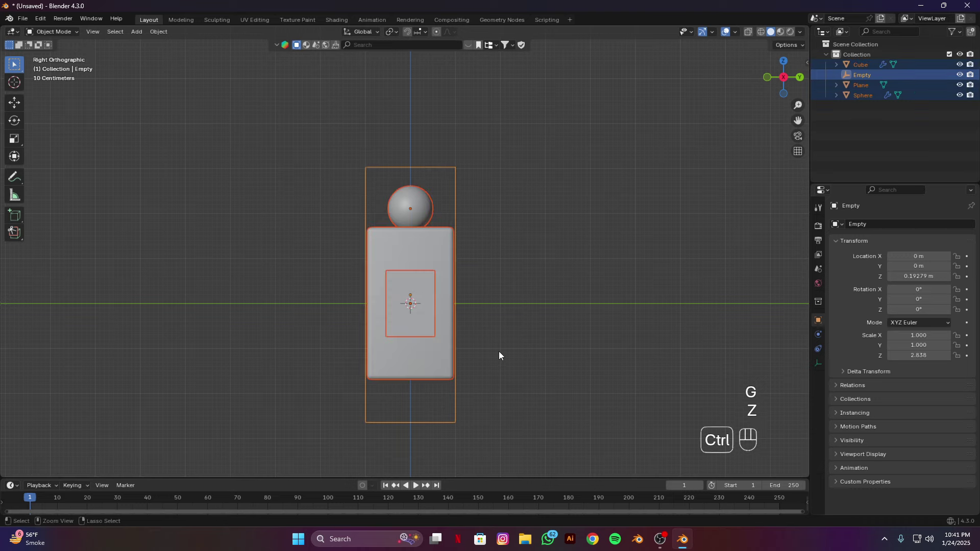
pyautogui.hotkey('ctrl', 'p')
pyautogui.click(455, 362)
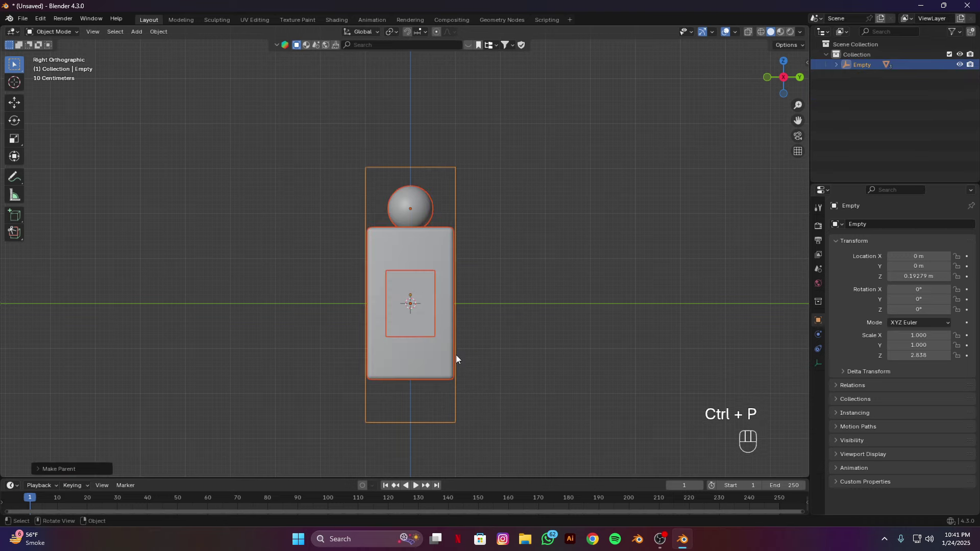
# Select only the empty and try moving it to test whether the parented objects follow
pyautogui.scroll(3, 456, 357)
pyautogui.click(489, 167)
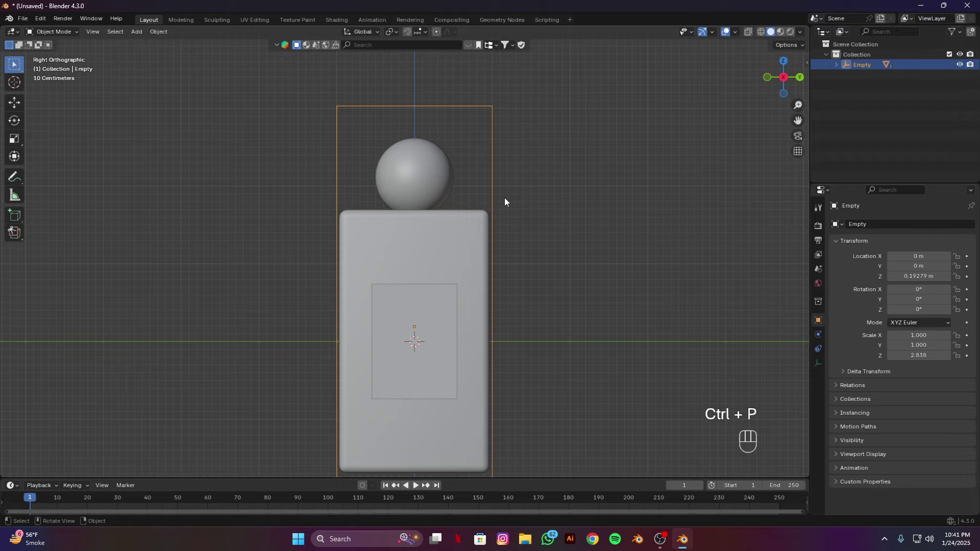
pyautogui.press('g')
pyautogui.rightClick(504, 266)
pyautogui.scroll(-3, 504, 265)
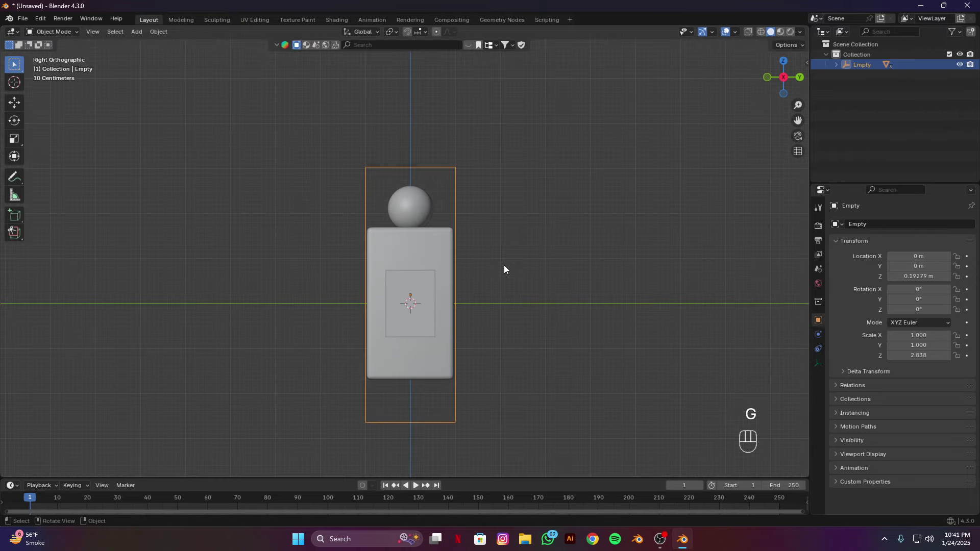
# Add a plane mesh at the scene centre as a ground, scale it up, and scale it again by a factor of 2
pyautogui.keyDown('alt'); pyautogui.moveTo(504, 265); pyautogui.dragTo(499, 308); pyautogui.keyUp('alt')
pyautogui.hotkey('shift', 'a')
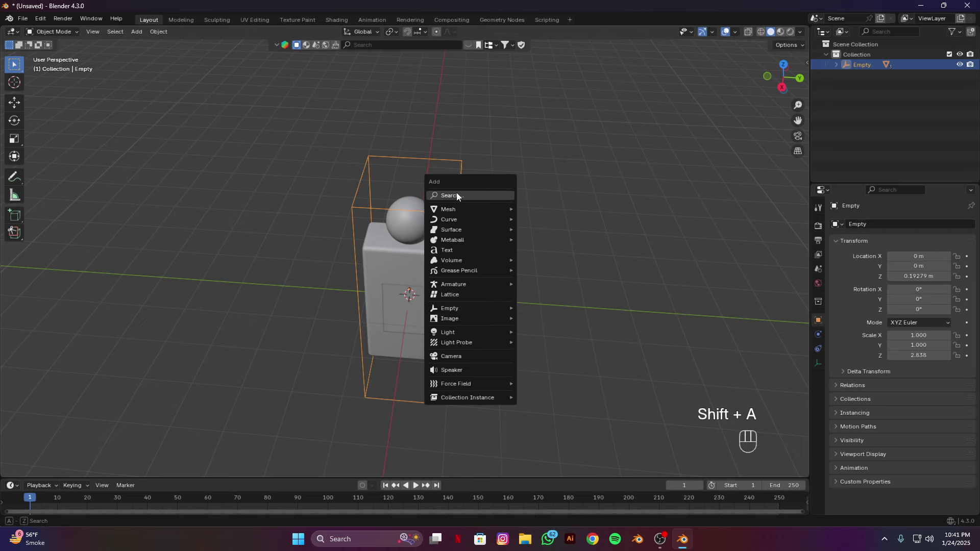
pyautogui.moveTo(457, 206)
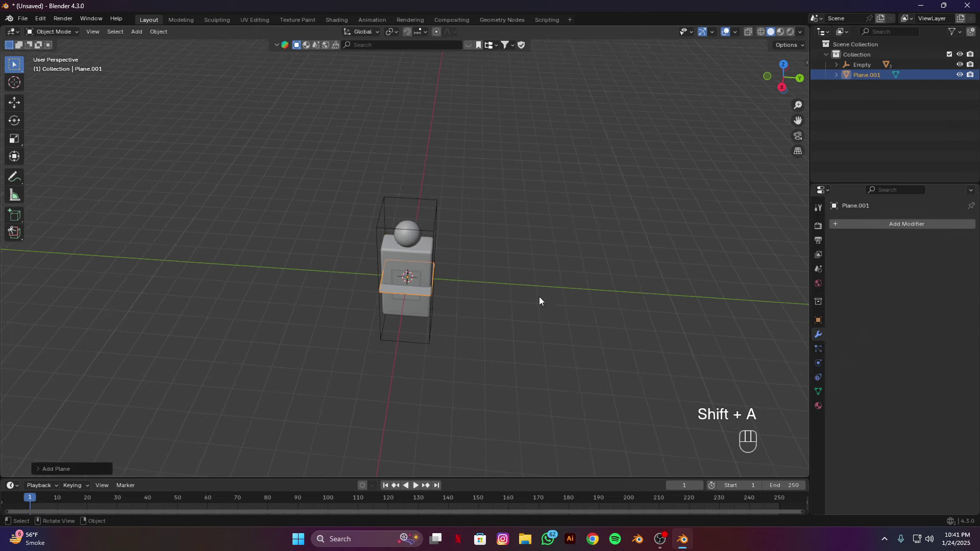
pyautogui.press('s')
pyautogui.click(578, 363)
pyautogui.press('s')
pyautogui.press('KP_2')
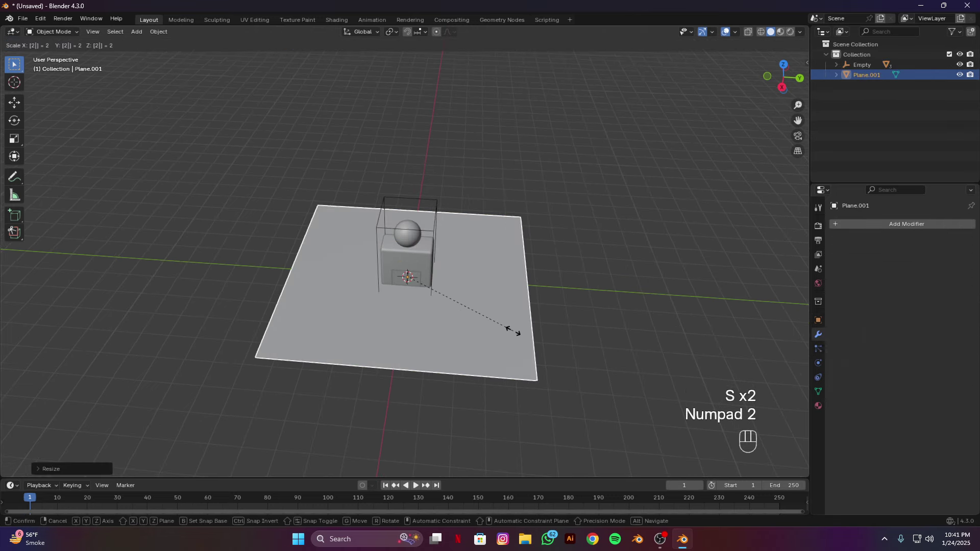
pyautogui.press('Return')
# Lower the ground plane along the Z axis and align it with the bottom of the block
pyautogui.press('g')
pyautogui.press('z')
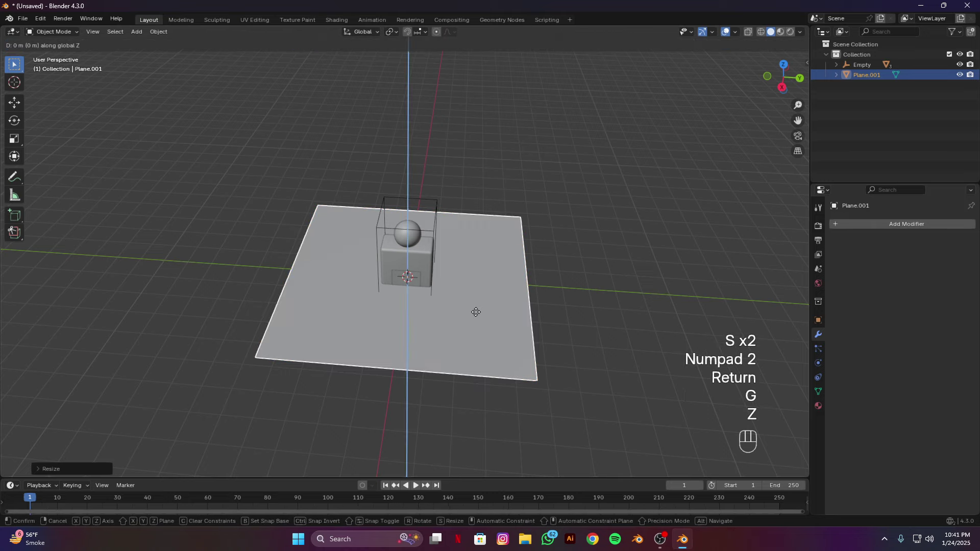
pyautogui.click(482, 348)
pyautogui.keyDown('alt'); pyautogui.moveTo(482, 348); pyautogui.dragTo(492, 301); pyautogui.keyUp('alt')
pyautogui.press('KP_3')
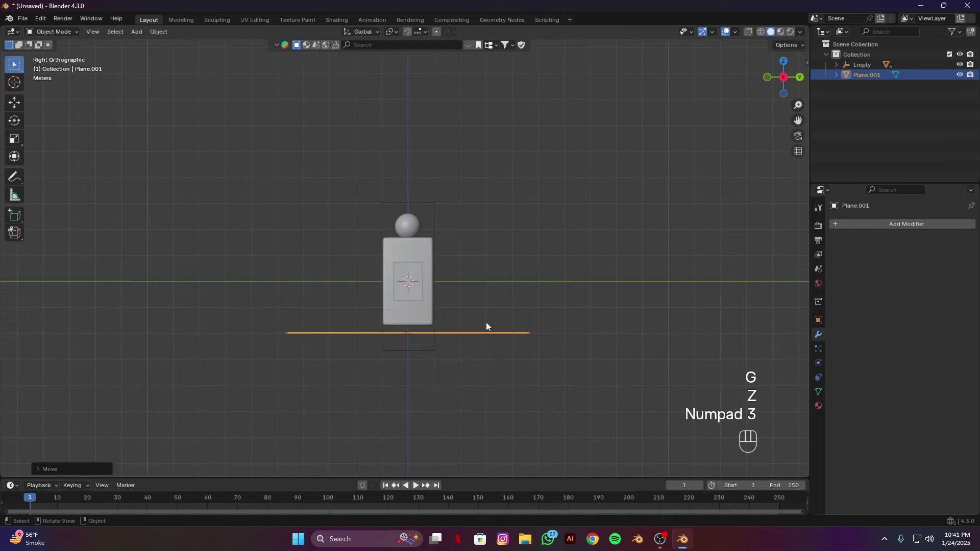
pyautogui.scroll(1, 486, 323)
pyautogui.press('g')
pyautogui.press('z')
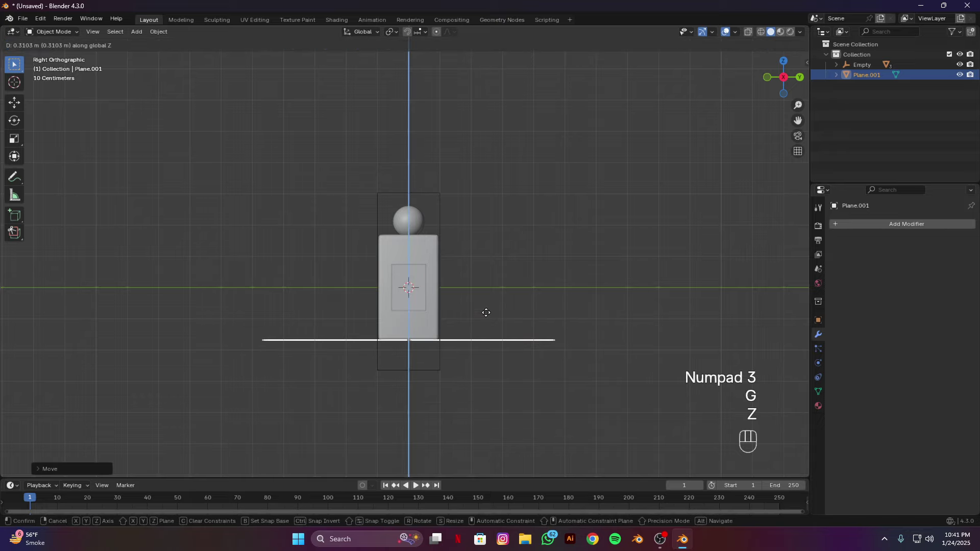
pyautogui.click(486, 313)
# Enlarge the ground plane further around the block and apply its scale
pyautogui.keyDown('alt'); pyautogui.moveTo(486, 312); pyautogui.dragTo(489, 360); pyautogui.keyUp('alt')
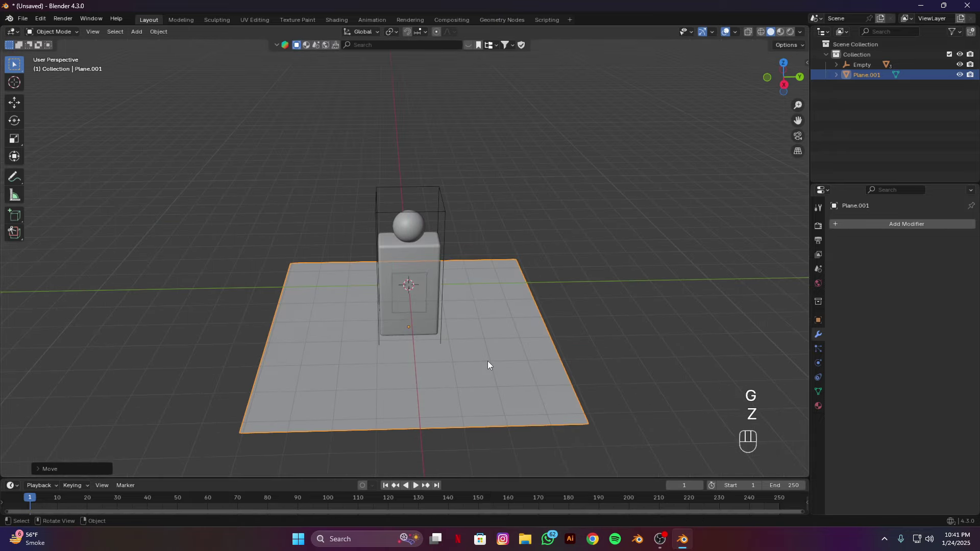
pyautogui.press('s')
pyautogui.click(549, 363)
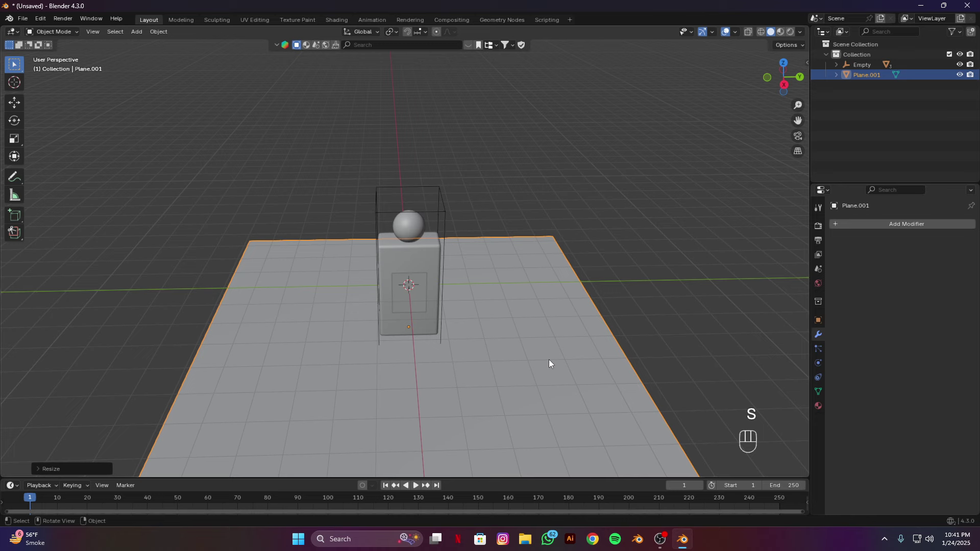
pyautogui.hotkey('ctrl', 'a')
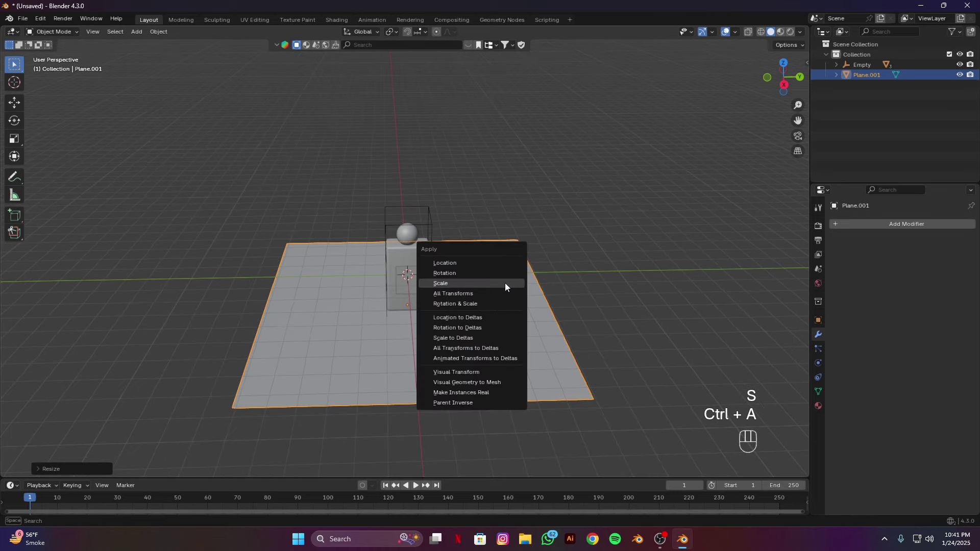
pyautogui.click(468, 291)
# Add a Displace modifier to the ground plane
pyautogui.click(890, 224)
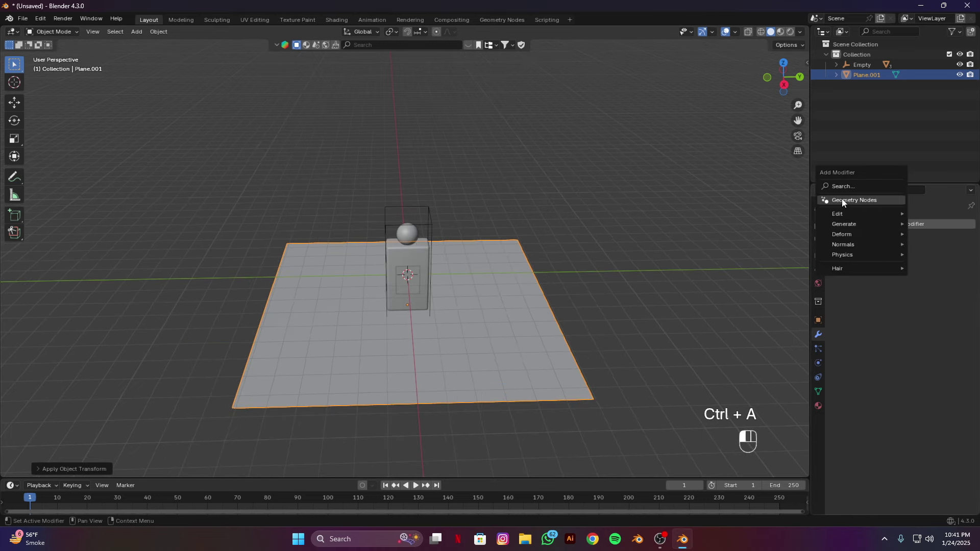
pyautogui.click(844, 189)
pyautogui.write('d')
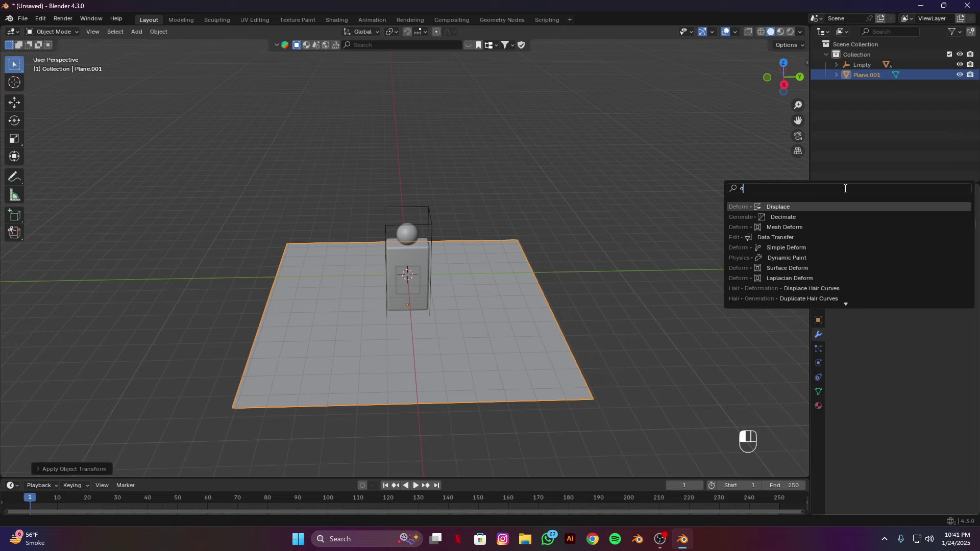
pyautogui.press('Return')
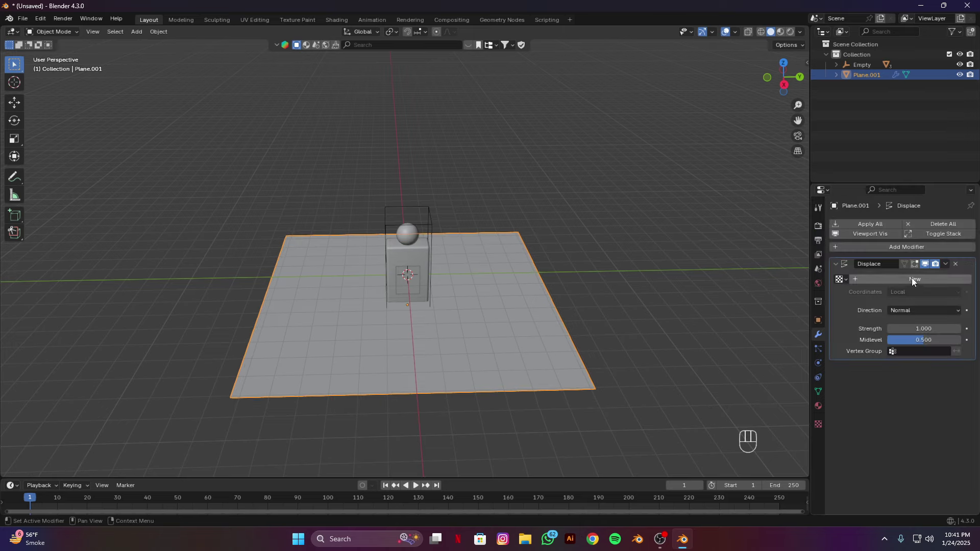
# Give the Displace modifier a new texture and set the texture type to Clouds
pyautogui.click(819, 424)
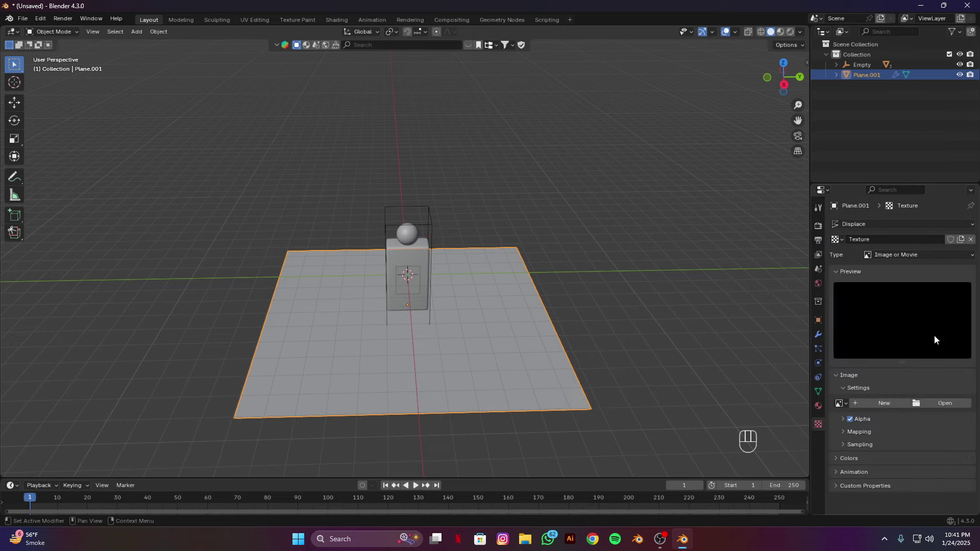
pyautogui.click(900, 259)
pyautogui.click(900, 289)
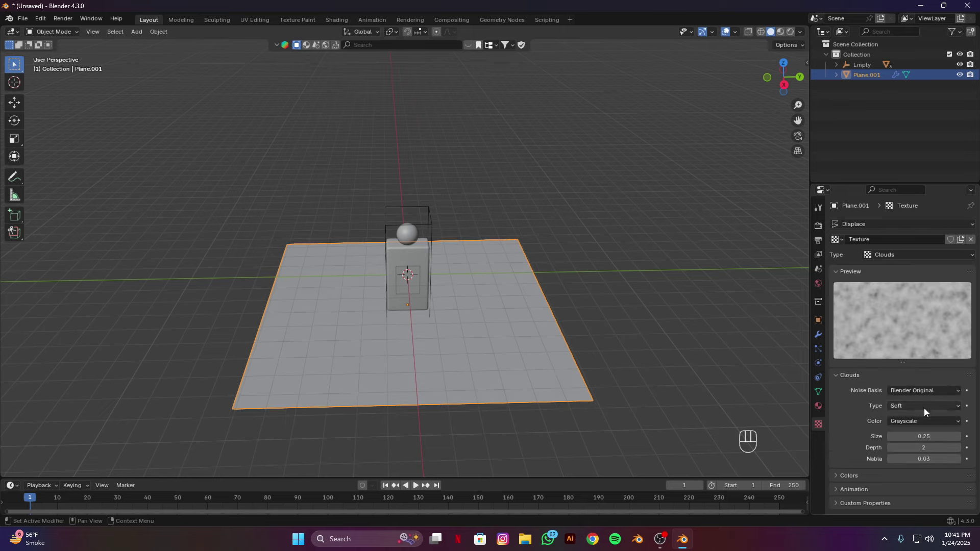
pyautogui.moveTo(915, 436)
pyautogui.mouseDown()
pyautogui.moveTo(960, 436)
pyautogui.moveTo(911, 439)
pyautogui.mouseUp()
# Subdivide the ground plane's mesh with 15 cuts and return to Object Mode
pyautogui.press('Tab')
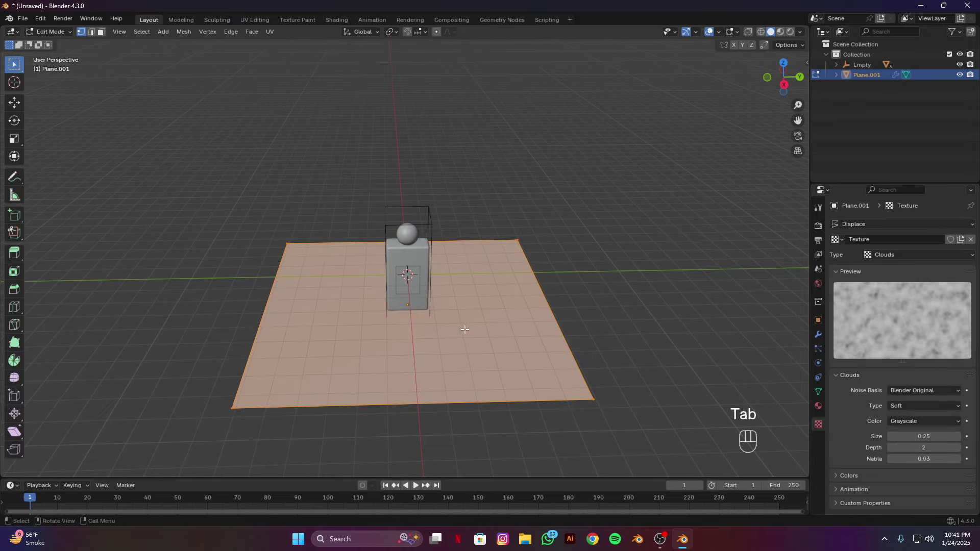
pyautogui.rightClick(493, 334)
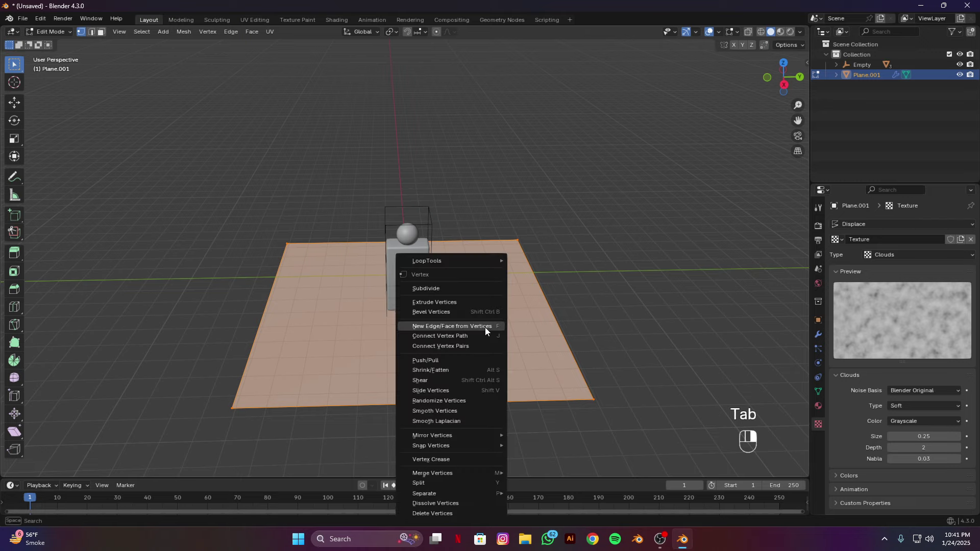
pyautogui.click(454, 283)
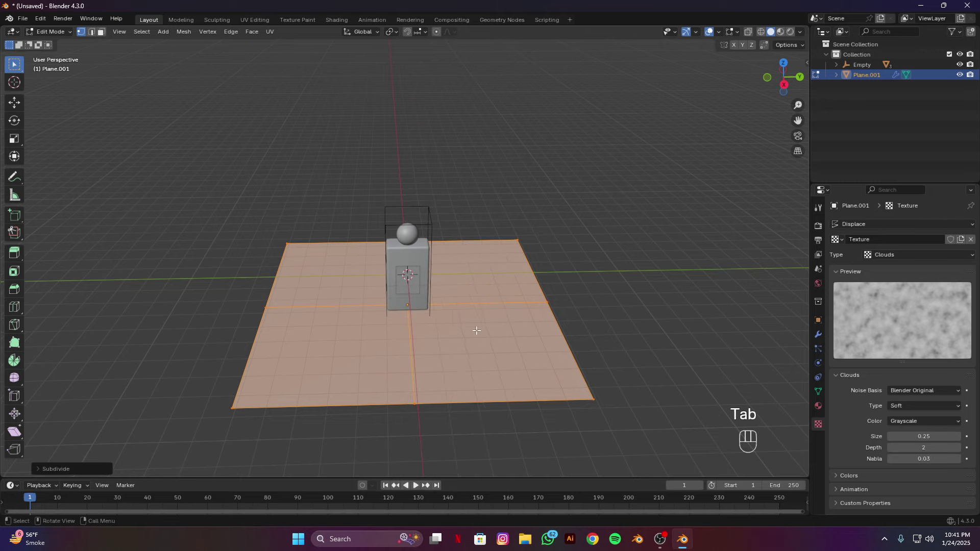
pyautogui.click(77, 468)
pyautogui.click(136, 398)
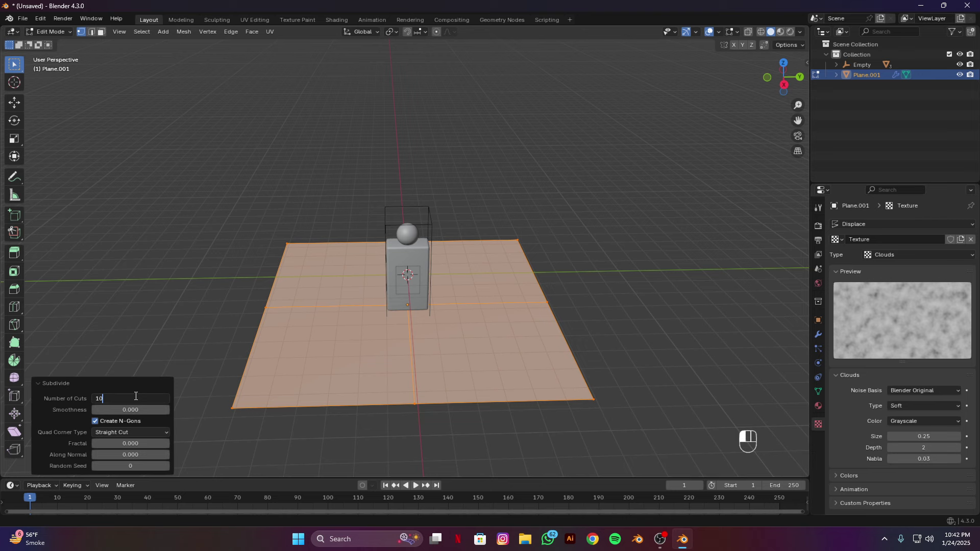
pyautogui.press('Return')
pyautogui.click(135, 397)
pyautogui.press('Return')
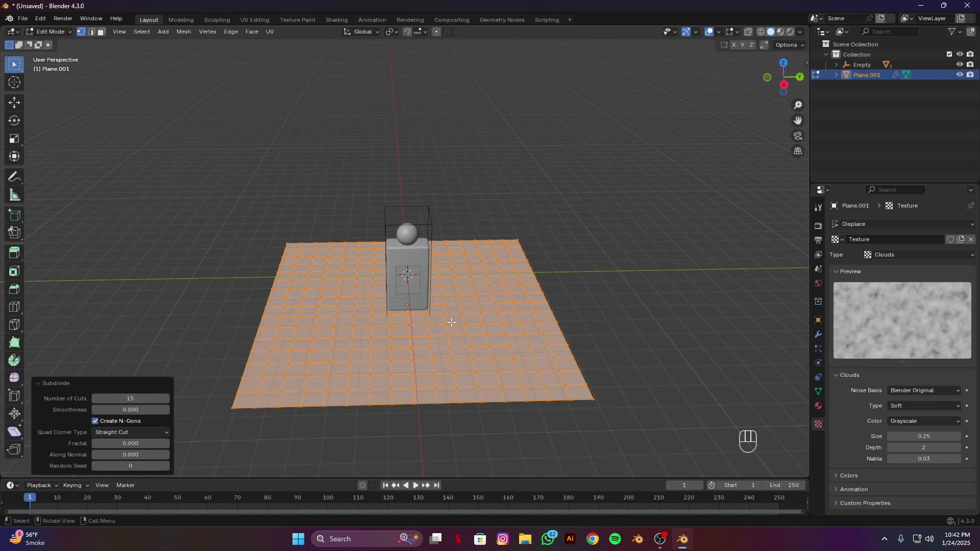
pyautogui.press('Tab')
# Shade the ground plane auto smooth and add a level 2 Subdivision modifier to it
pyautogui.rightClick(479, 321)
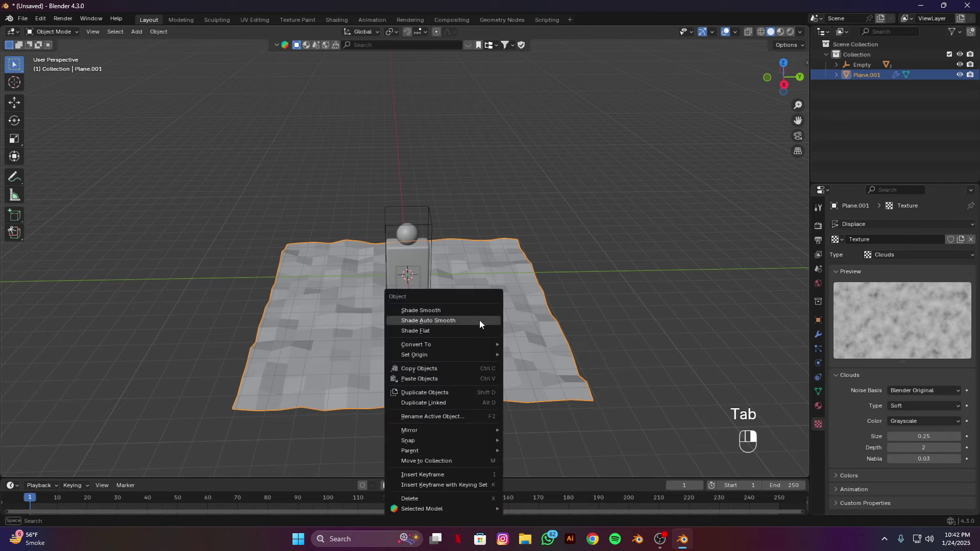
pyautogui.click(481, 321)
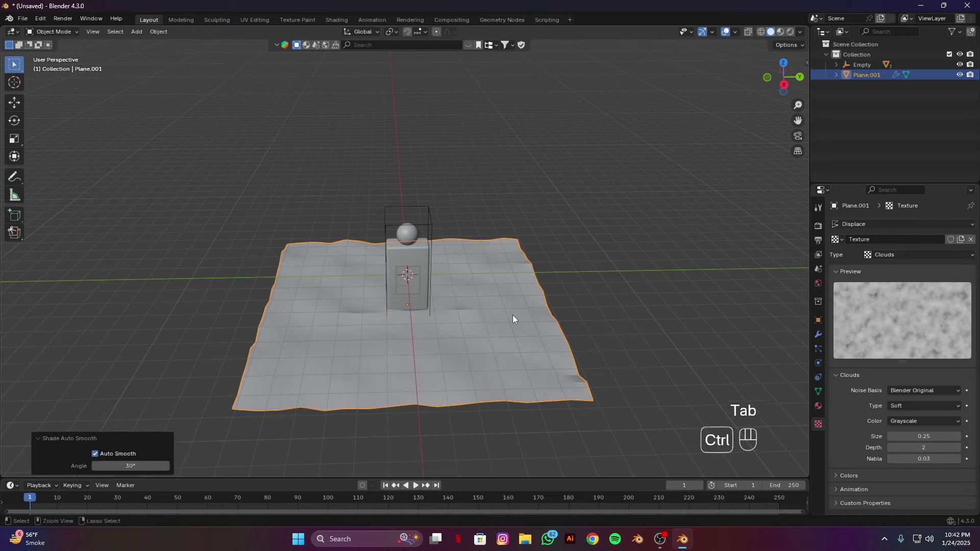
pyautogui.hotkey('ctrl', '2')
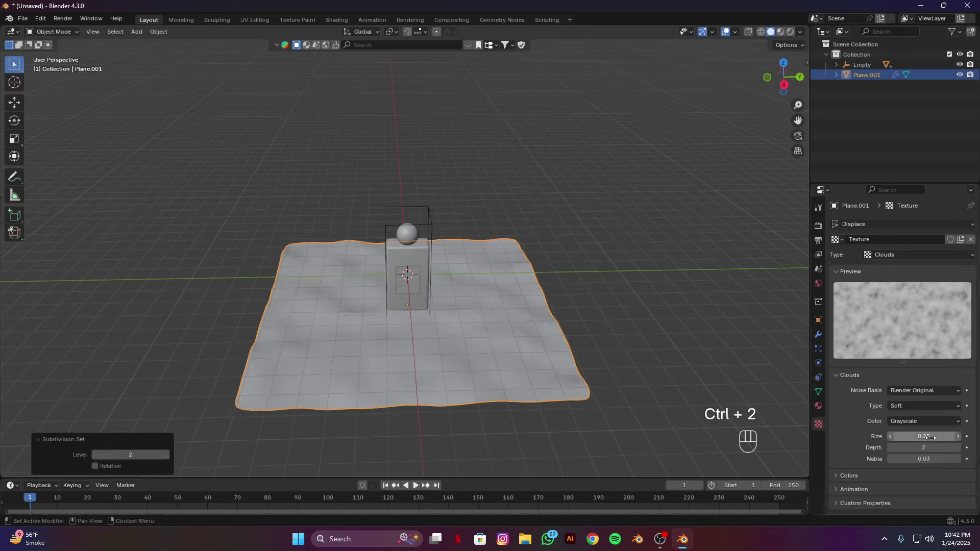
# Set the Clouds texture size to 0.50 and the Displace modifier's midlevel to about 0.813
pyautogui.moveTo(910, 437); pyautogui.dragTo(942, 437)
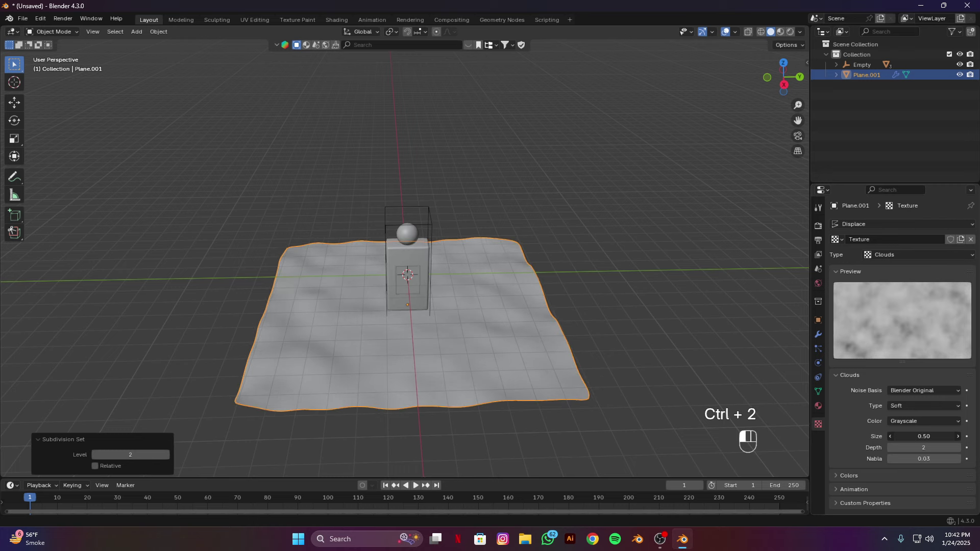
pyautogui.click(819, 334)
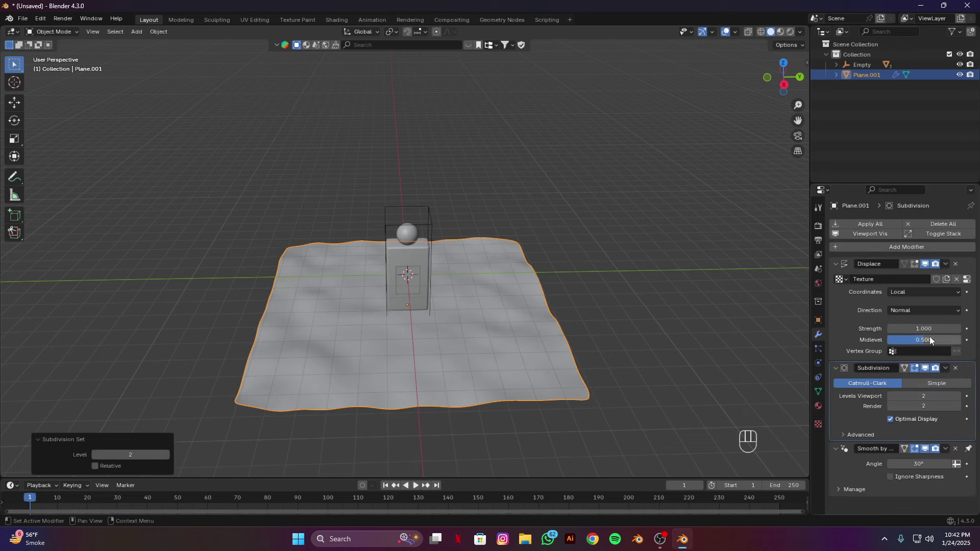
pyautogui.moveTo(919, 340); pyautogui.dragTo(943, 340)
# In the right orthographic view, raise the ground plane about 0.165 m along Z to meet the block's base
pyautogui.press('KP_3')
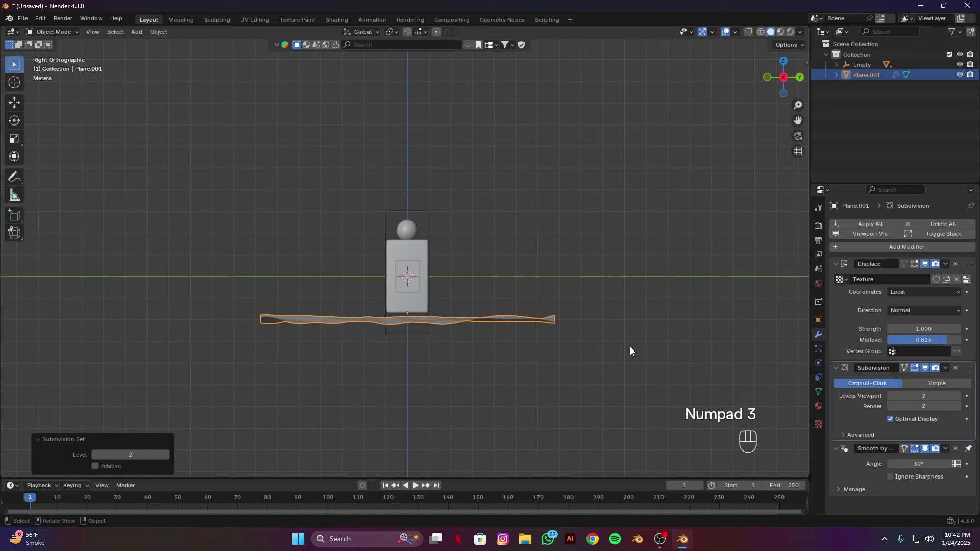
pyautogui.press('g')
pyautogui.press('z')
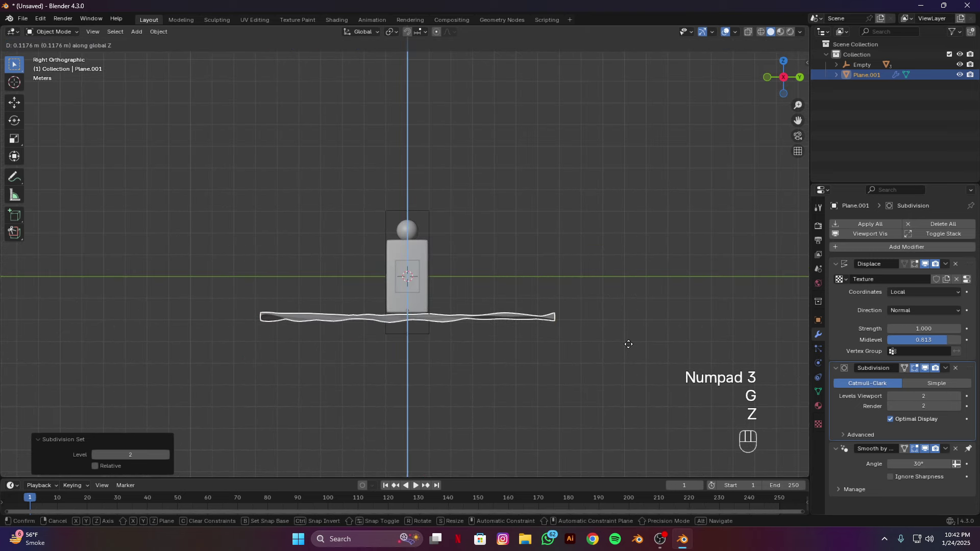
pyautogui.click(629, 343)
# Search the online asset library for "rock" models
pyautogui.keyDown('alt'); pyautogui.moveTo(511, 314); pyautogui.dragTo(491, 326); pyautogui.keyUp('alt')
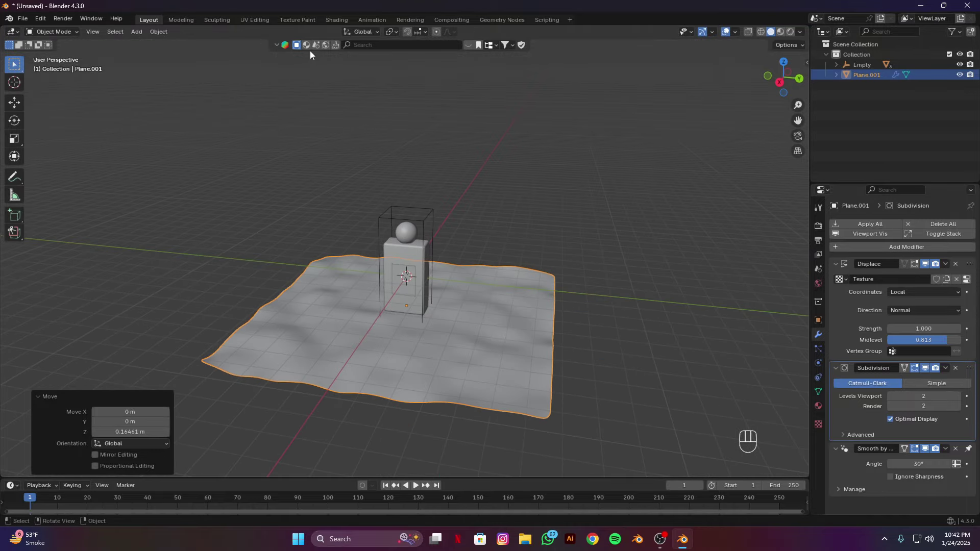
pyautogui.click(373, 45)
pyautogui.press('Return')
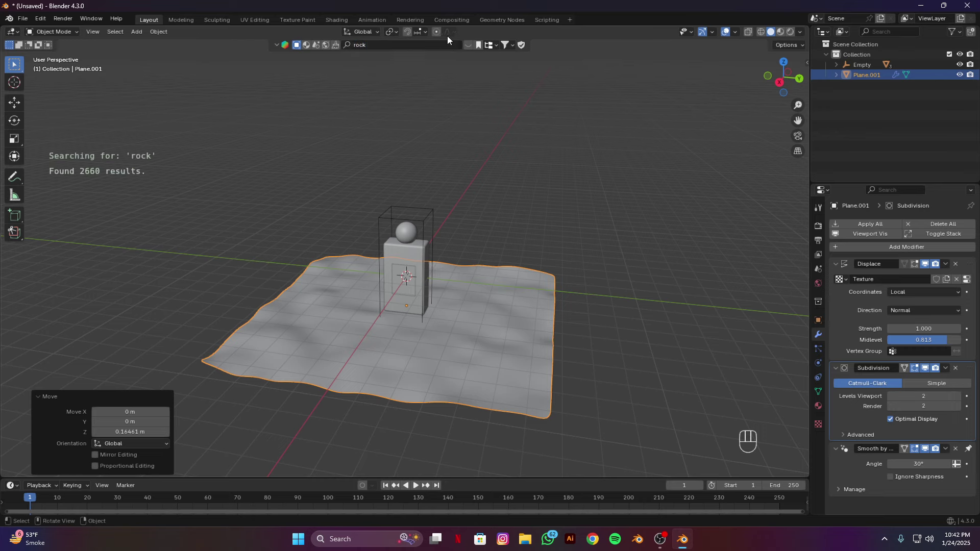
# Browse through the rock search results to find a suitable rock model
pyautogui.moveTo(385, 103)
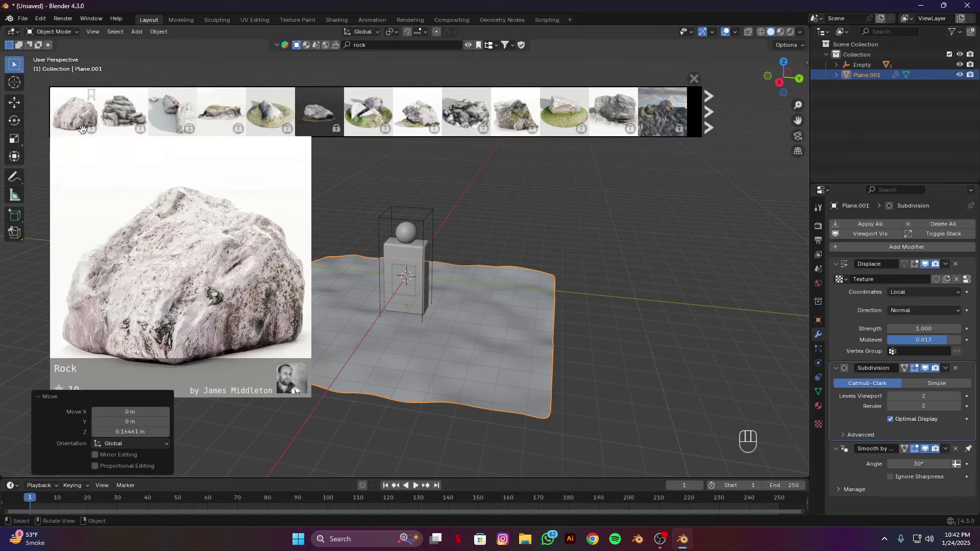
pyautogui.click(712, 125)
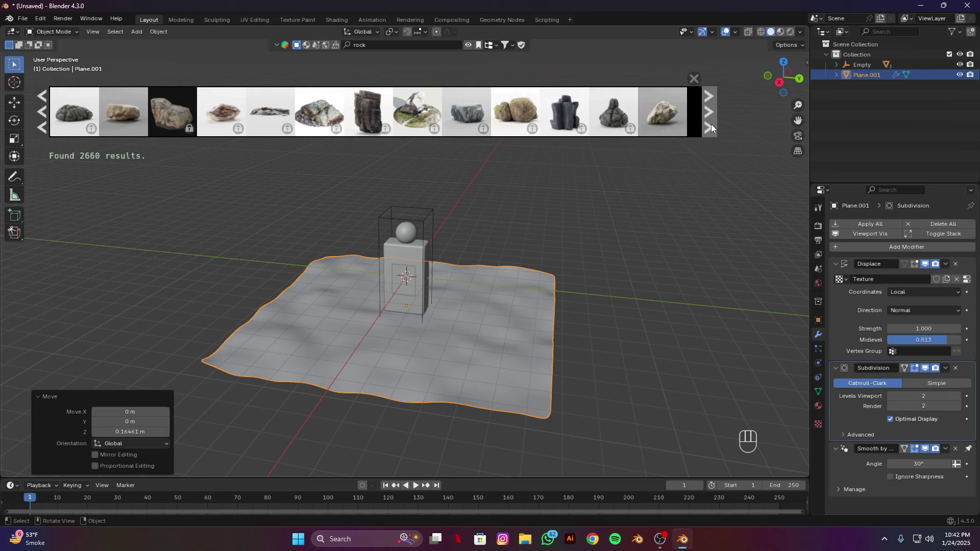
pyautogui.moveTo(124, 124)
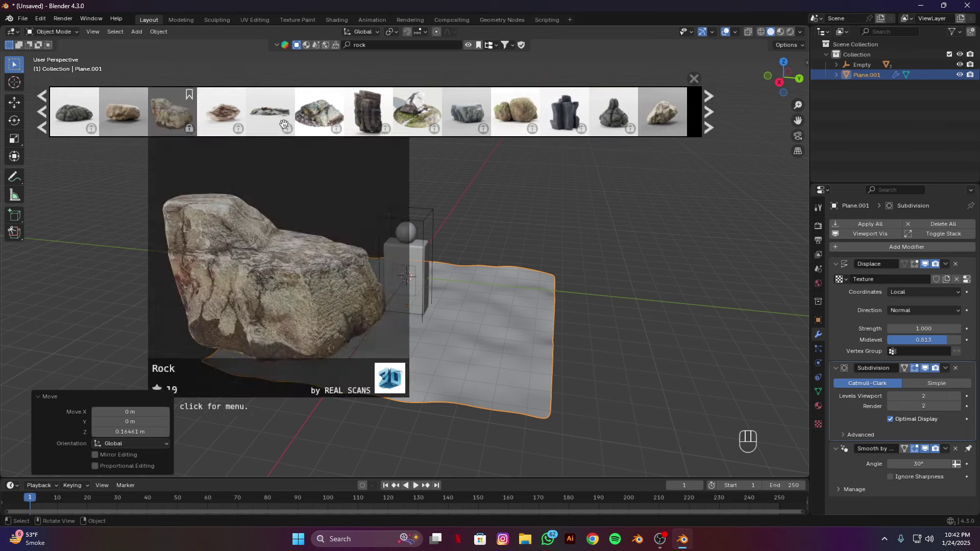
pyautogui.click(715, 127)
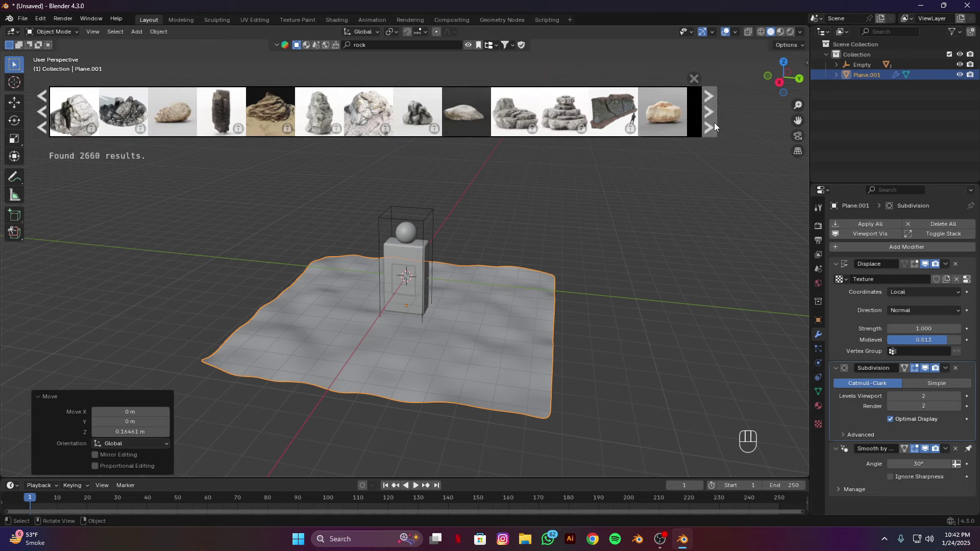
pyautogui.click(708, 108)
pyautogui.click(709, 111)
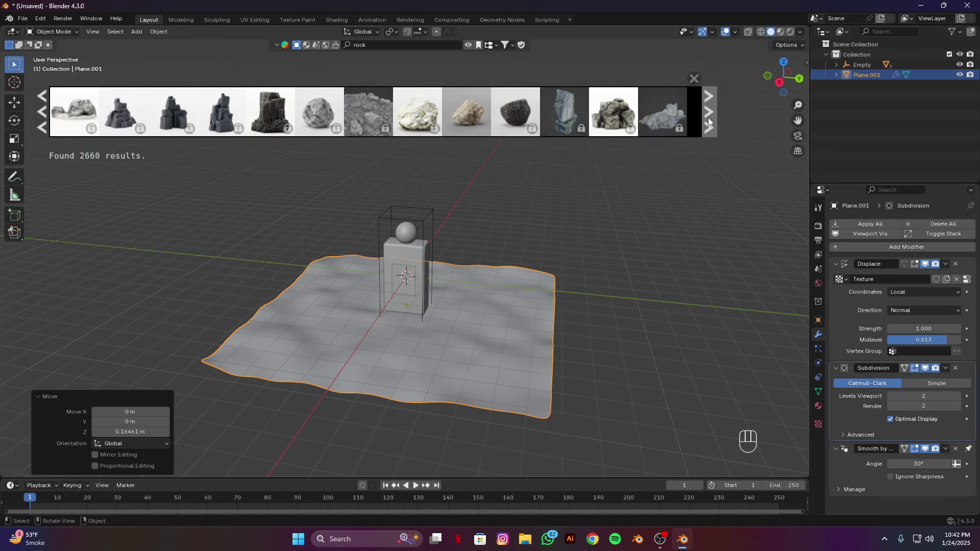
pyautogui.click(709, 118)
pyautogui.click(708, 119)
pyautogui.click(709, 120)
pyautogui.click(709, 121)
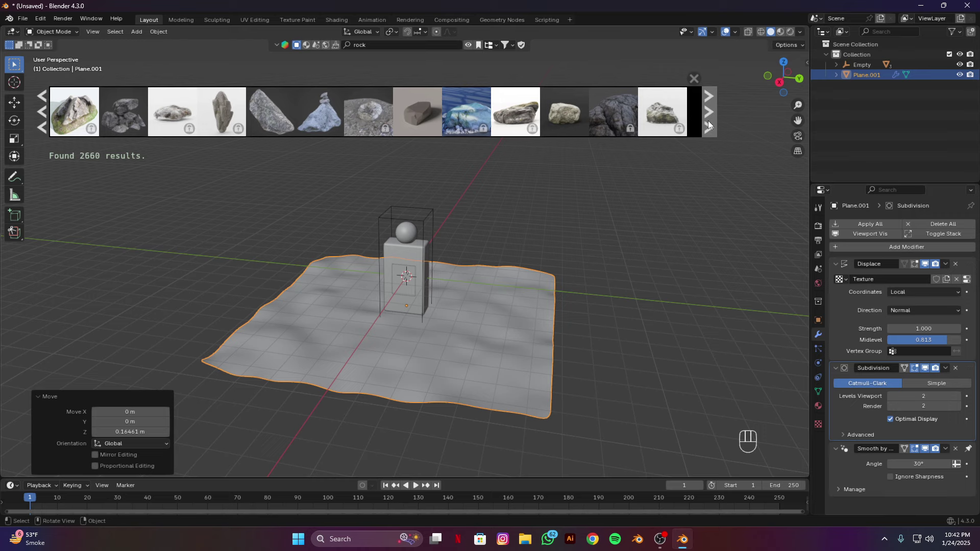
pyautogui.click(709, 121)
pyautogui.click(709, 121)
pyautogui.click(709, 119)
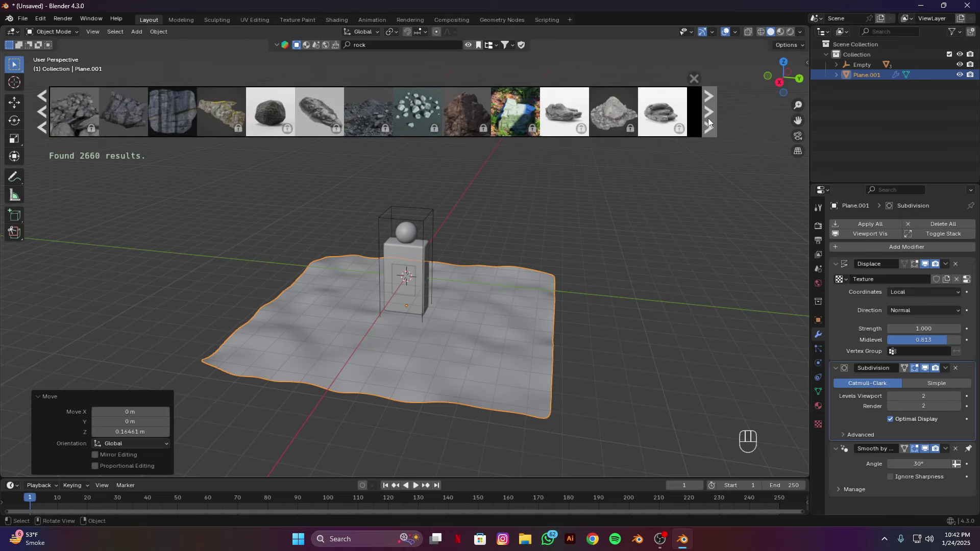
pyautogui.click(708, 120)
pyautogui.click(709, 119)
pyautogui.click(709, 120)
pyautogui.click(709, 120)
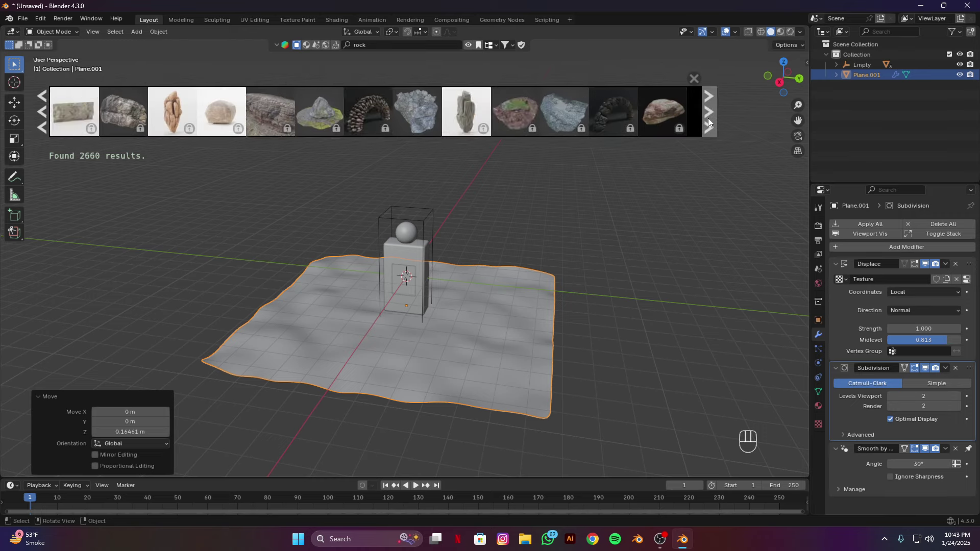
pyautogui.click(709, 119)
pyautogui.click(709, 119)
pyautogui.click(709, 120)
pyautogui.click(708, 120)
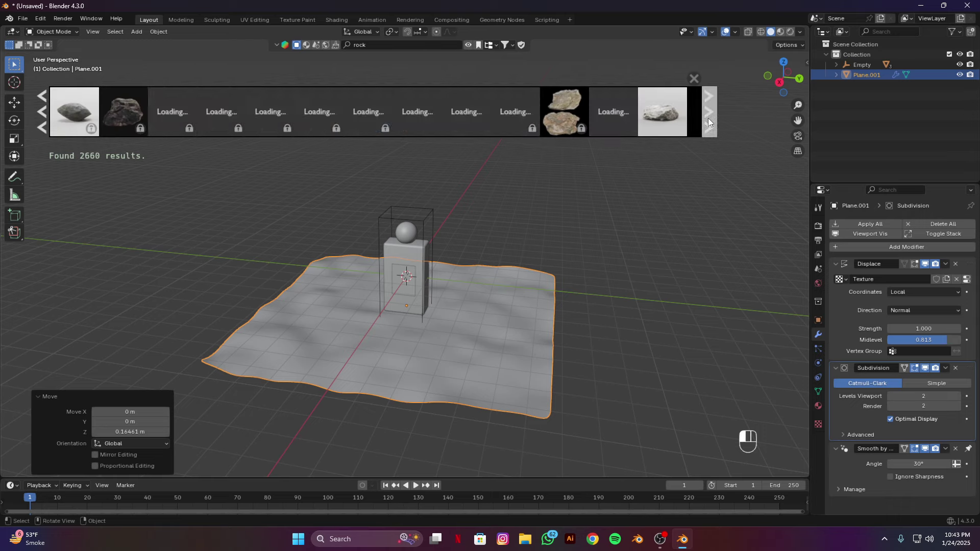
pyautogui.click(708, 121)
pyautogui.click(708, 120)
pyautogui.click(709, 120)
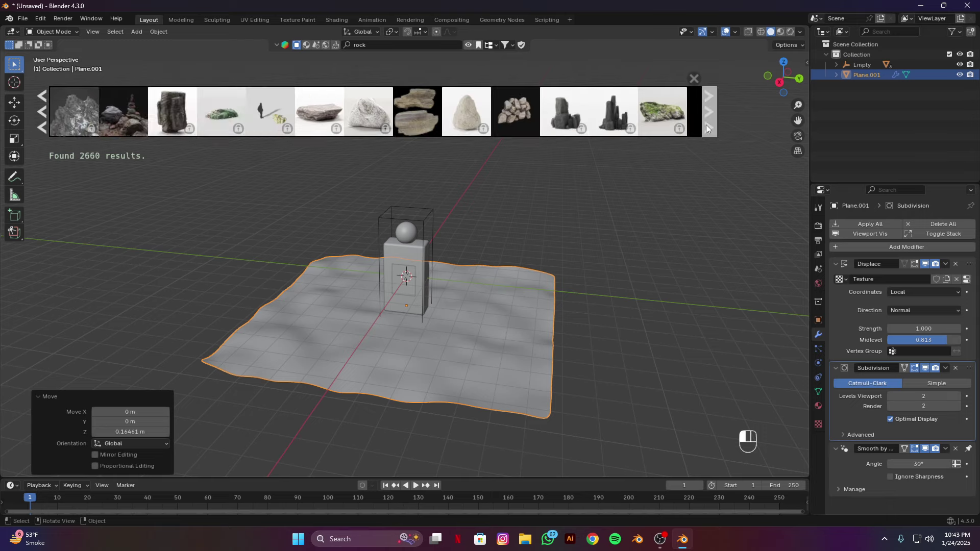
pyautogui.click(708, 120)
pyautogui.click(41, 109)
pyautogui.click(41, 110)
pyautogui.click(41, 110)
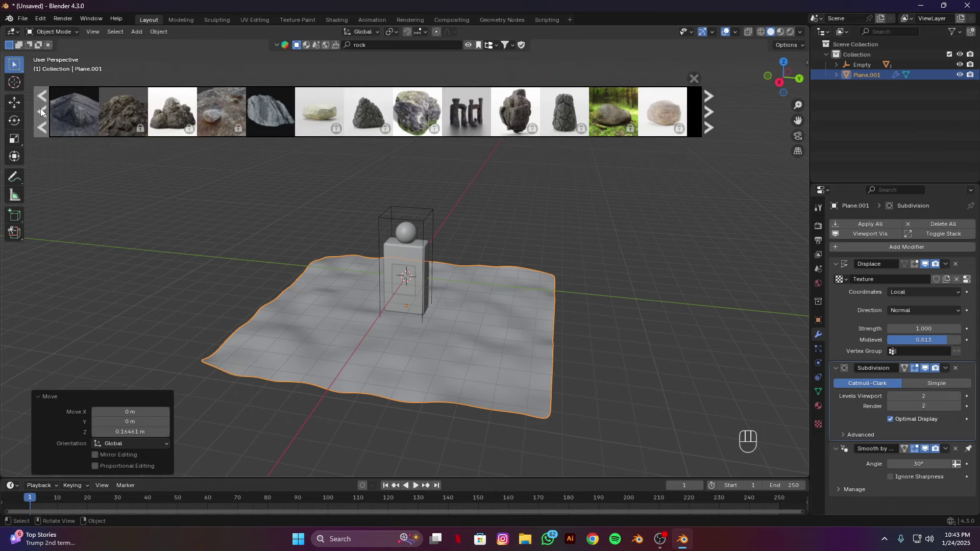
pyautogui.click(41, 111)
pyautogui.click(41, 110)
pyautogui.click(41, 110)
pyautogui.click(41, 110)
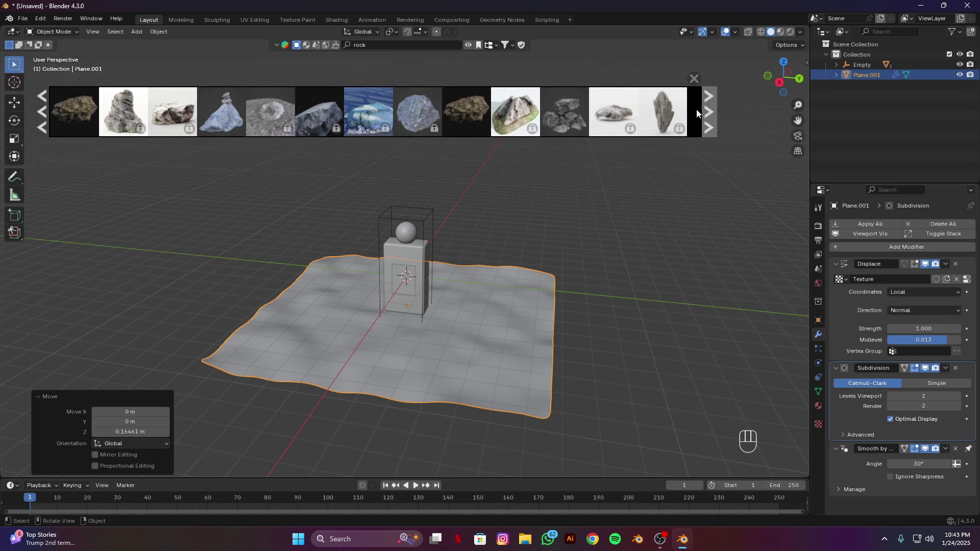
pyautogui.moveTo(466, 118)
# Create a new collection and place the Rock generator addon asset in the scene at the block
pyautogui.rightClick(886, 115)
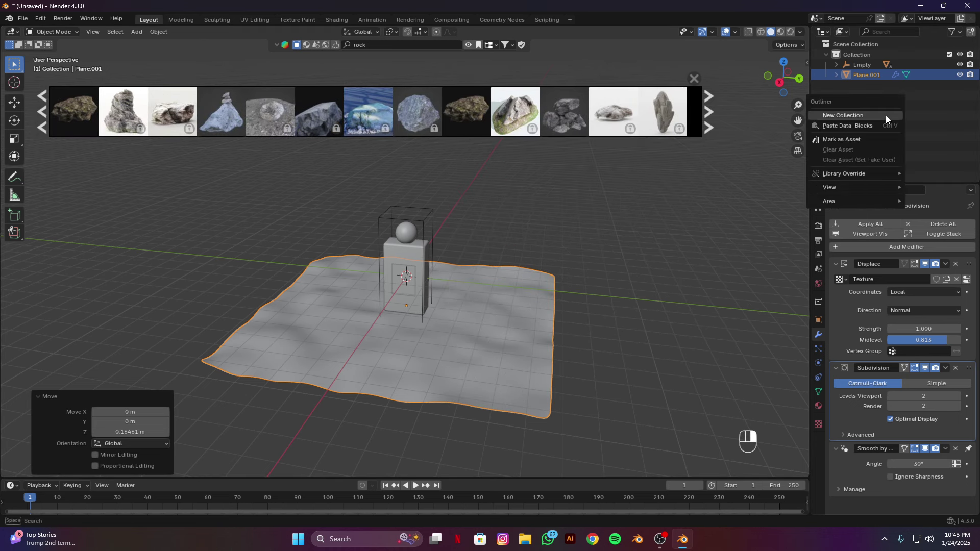
pyautogui.click(850, 115)
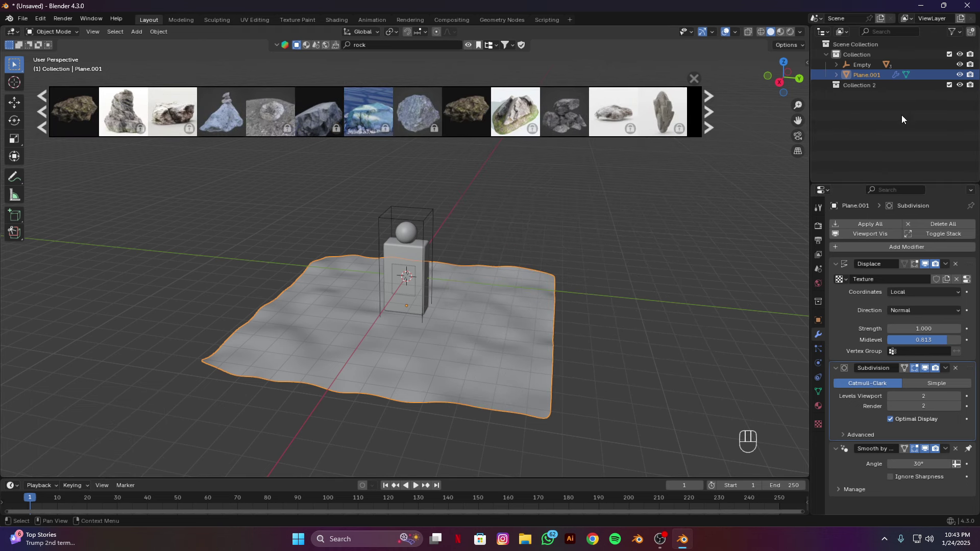
pyautogui.moveTo(469, 108)
pyautogui.moveTo(469, 108); pyautogui.dragTo(408, 279)
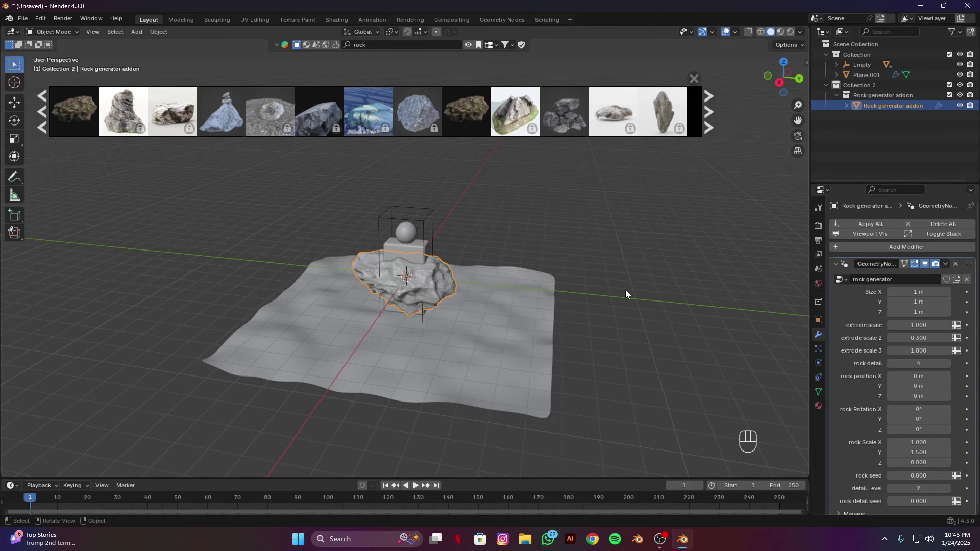
# Lower the rock about 1.7 m along Z to the block's base and rotate it 90° around Z
pyautogui.press('g')
pyautogui.press('z')
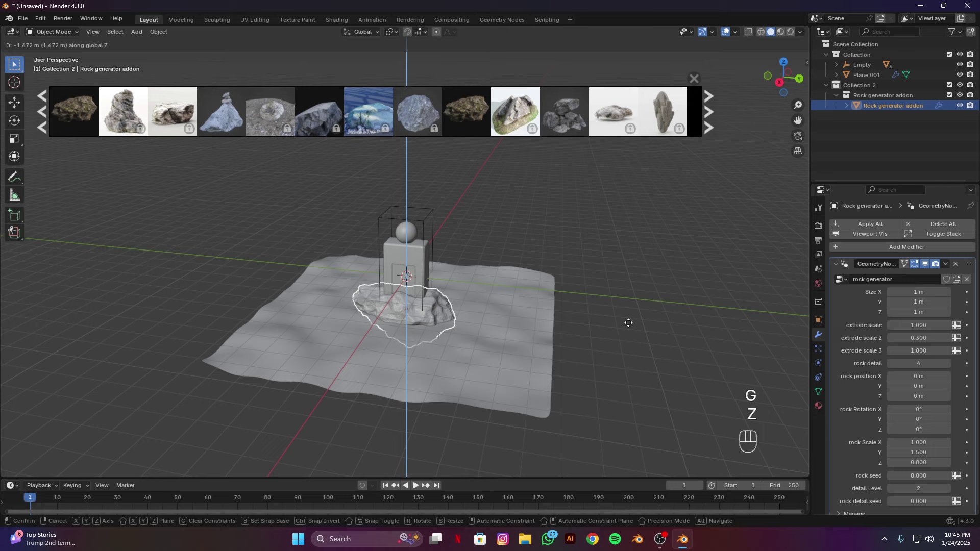
pyautogui.click(630, 326)
pyautogui.press('r')
pyautogui.press('z')
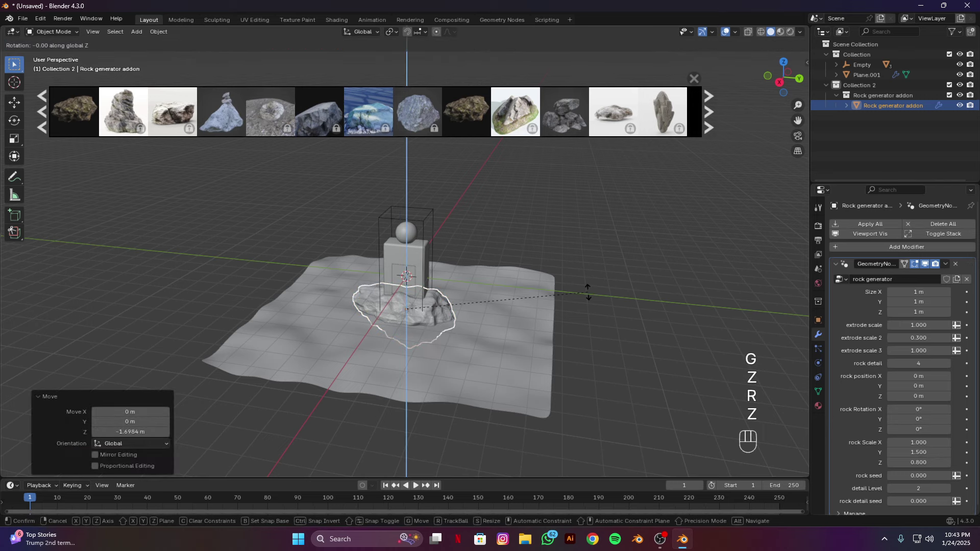
pyautogui.press('KP_9')
pyautogui.press('KP_0')
pyautogui.press('Return')
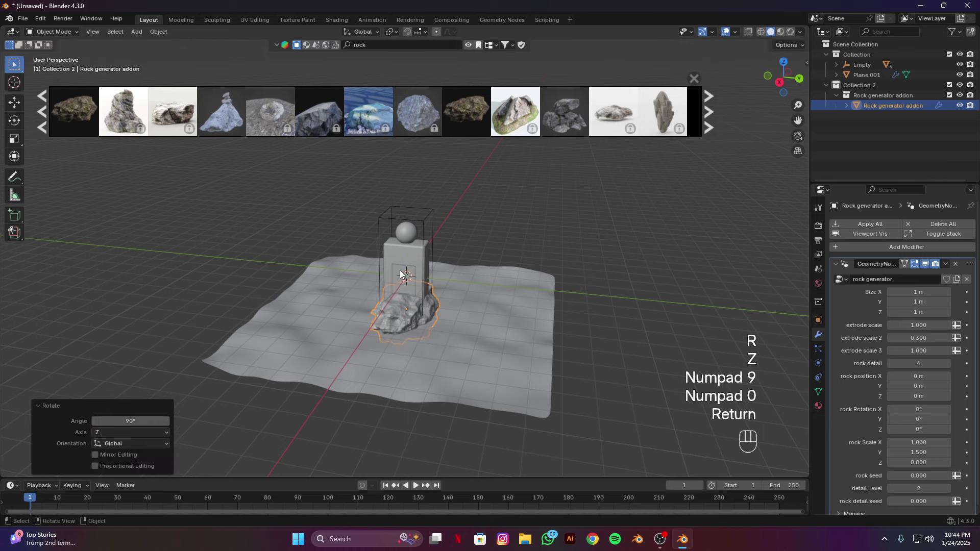
# Close the asset results and rotate the block's parent empty -90° around the Y axis so the bottle lies down
pyautogui.click(423, 221)
pyautogui.click(695, 79)
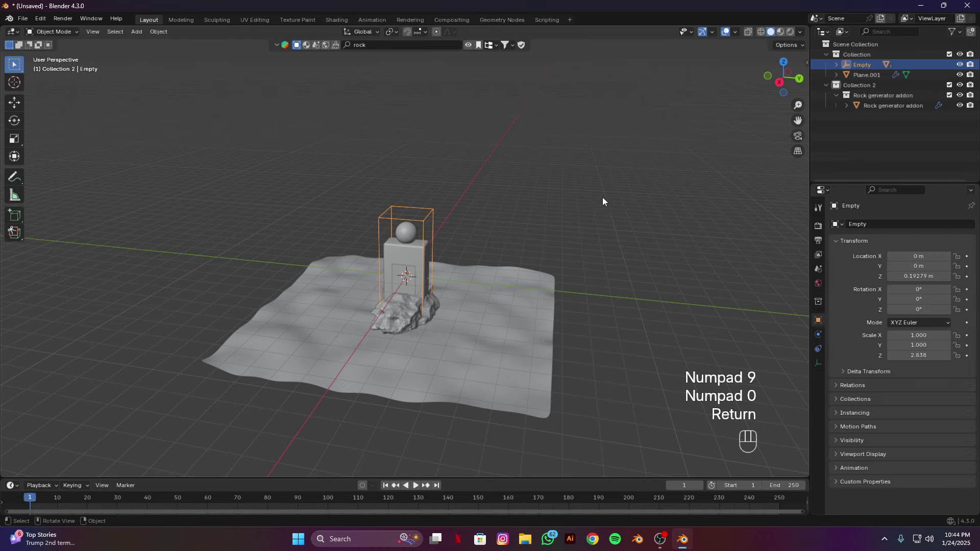
pyautogui.press('r')
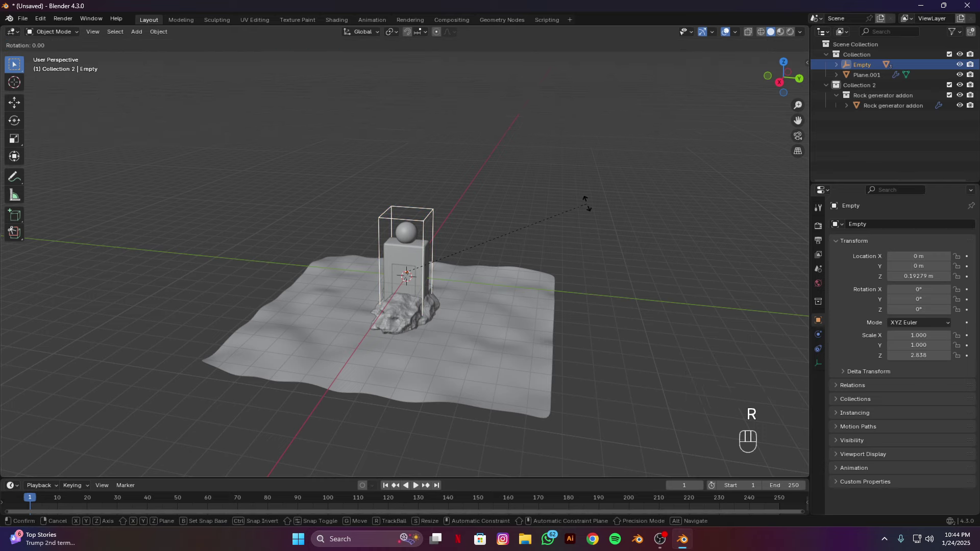
pyautogui.press('y')
pyautogui.press('KP_Subtract')
pyautogui.press('KP_9')
pyautogui.press('KP_0')
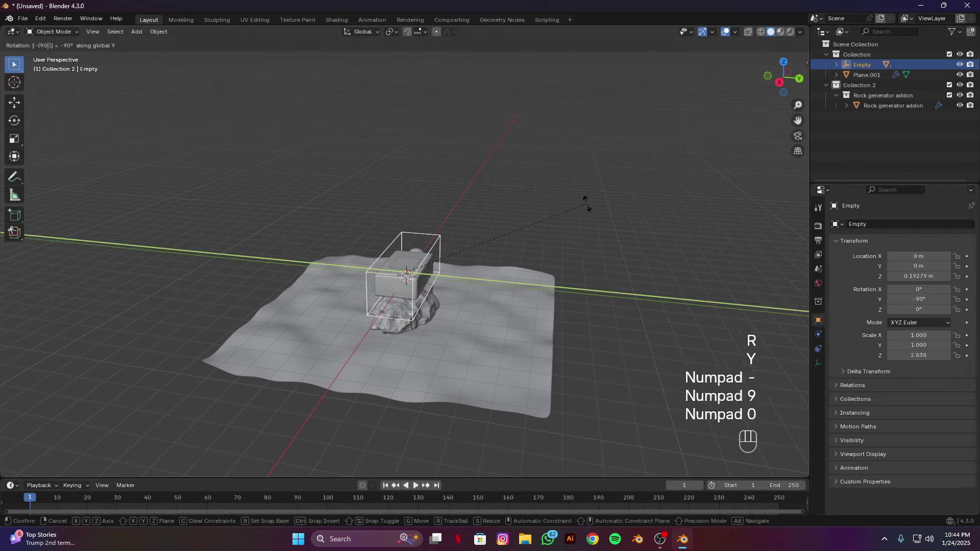
pyautogui.press('Return')
# Lower the empty with the bottle about 0.55 m along Z toward the rock
pyautogui.keyDown('alt'); pyautogui.moveTo(560, 287); pyautogui.dragTo(544, 282); pyautogui.keyUp('alt')
pyautogui.press('g')
pyautogui.press('z')
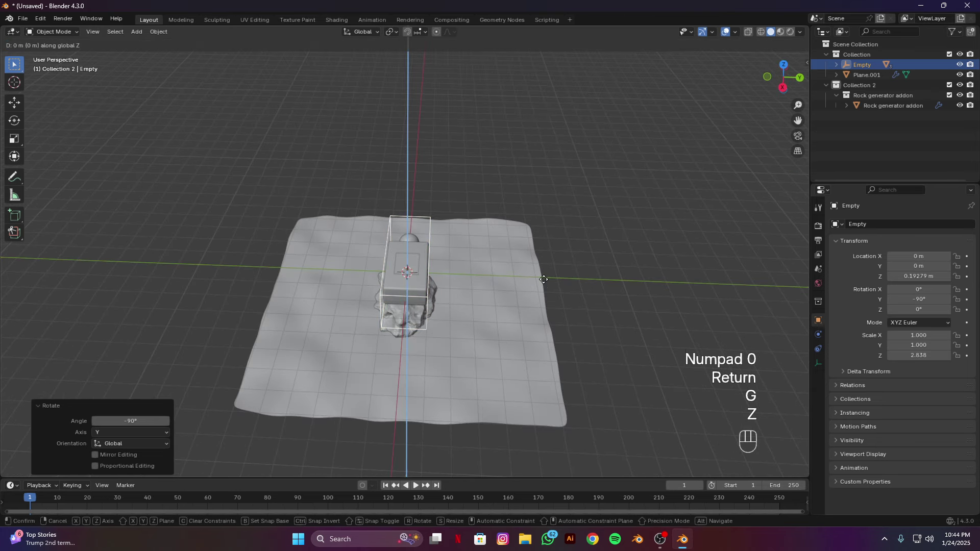
pyautogui.click(458, 290)
pyautogui.click(430, 297)
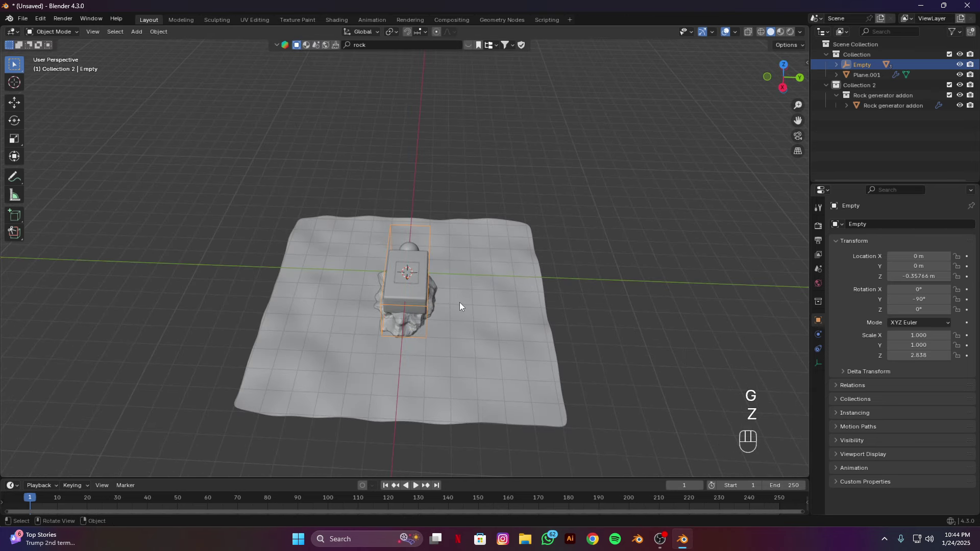
# Scale the rock under the bottle up uniformly by about 1.265
pyautogui.click(433, 292)
pyautogui.press('s')
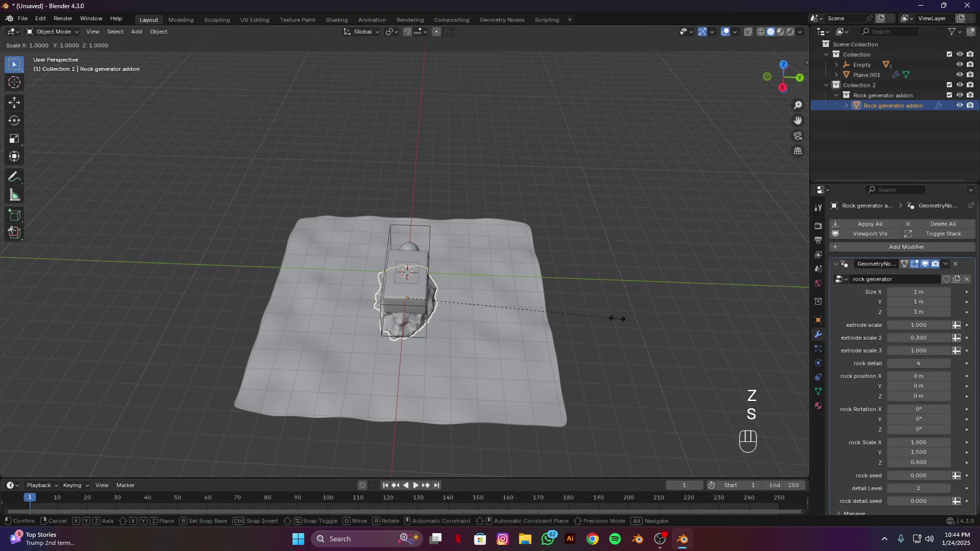
pyautogui.click(671, 340)
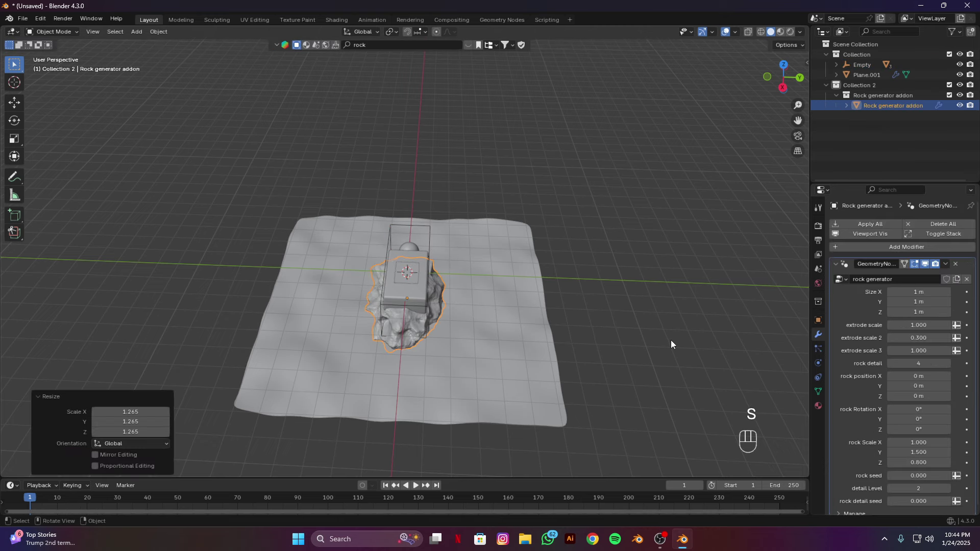
# In the right orthographic view, raise the empty about 0.37 m along Z so the bottle rests on the rock
pyautogui.press('KP_3')
pyautogui.scroll(3, 588, 330)
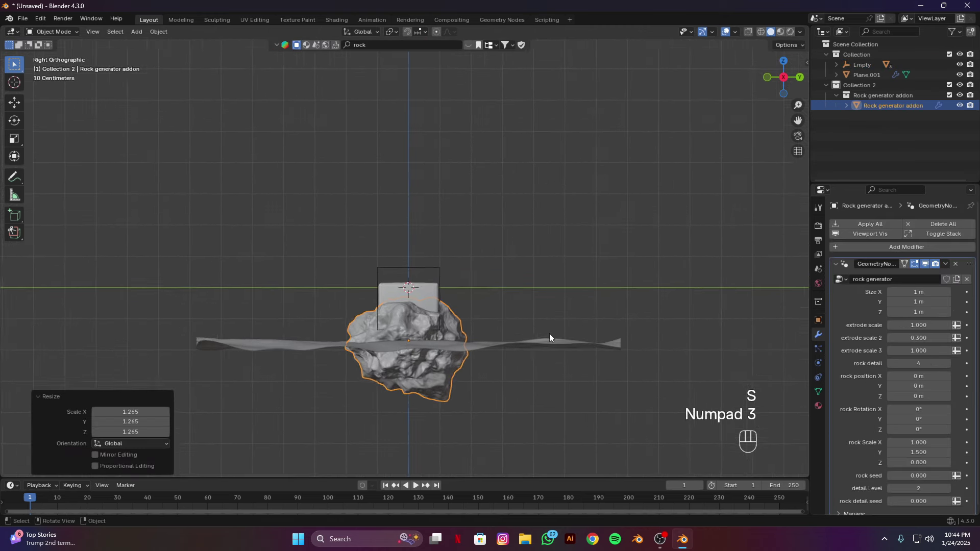
pyautogui.click(448, 276)
pyautogui.press('g')
pyautogui.press('z')
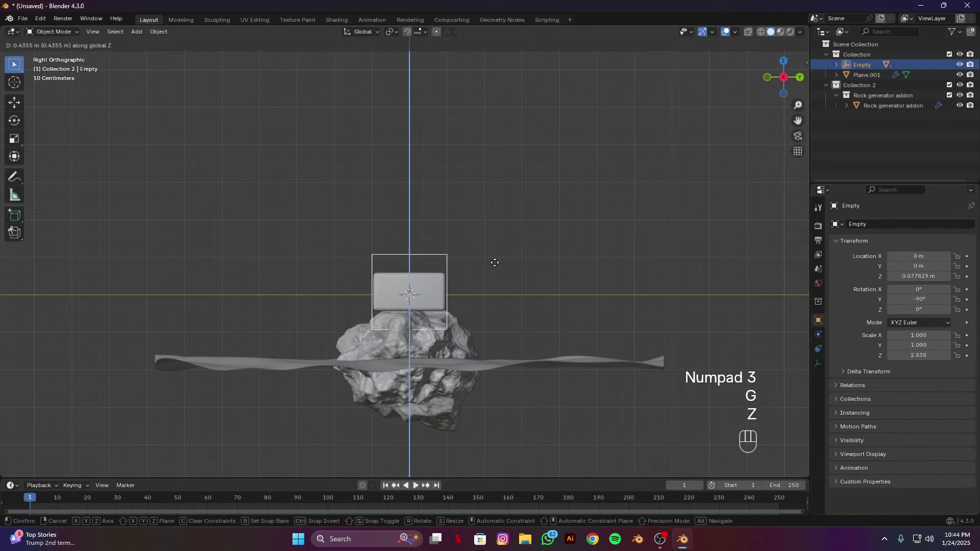
pyautogui.click(495, 262)
# Lower the empty and the rock together about 0.58 m along Z into the ground plane
pyautogui.moveTo(495, 265); pyautogui.dragTo(454, 346, button='middle')
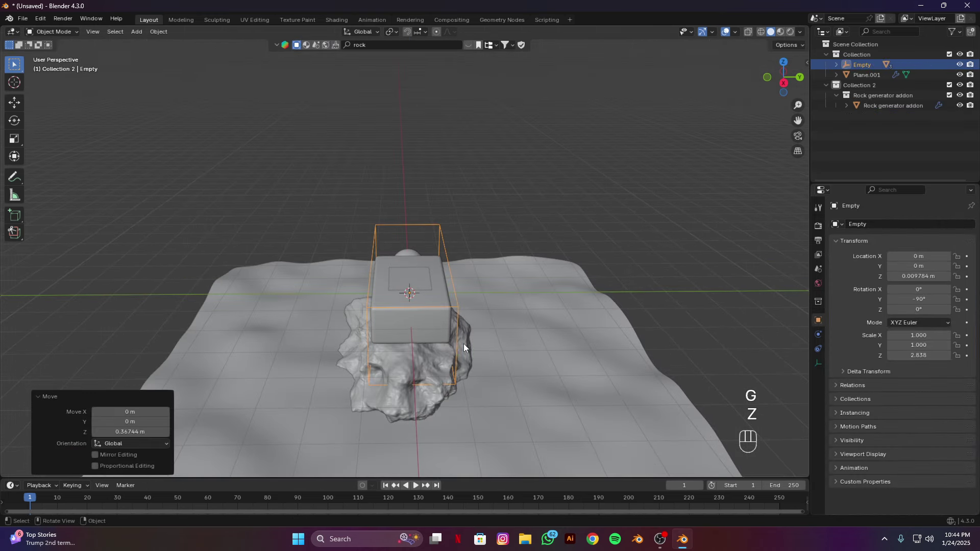
pyautogui.keyDown('shift'); pyautogui.click(444, 354); pyautogui.keyUp('shift')
pyautogui.press('g')
pyautogui.press('z')
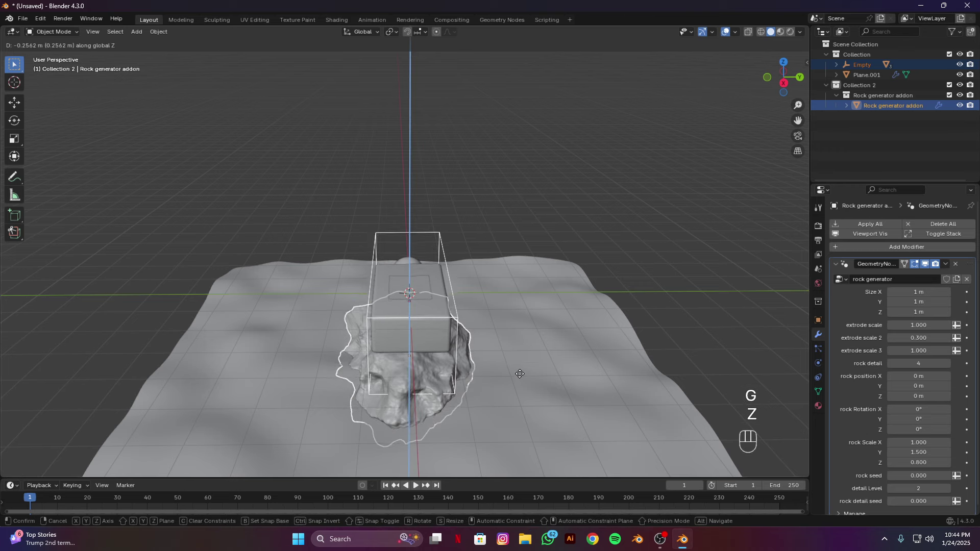
pyautogui.click(497, 351)
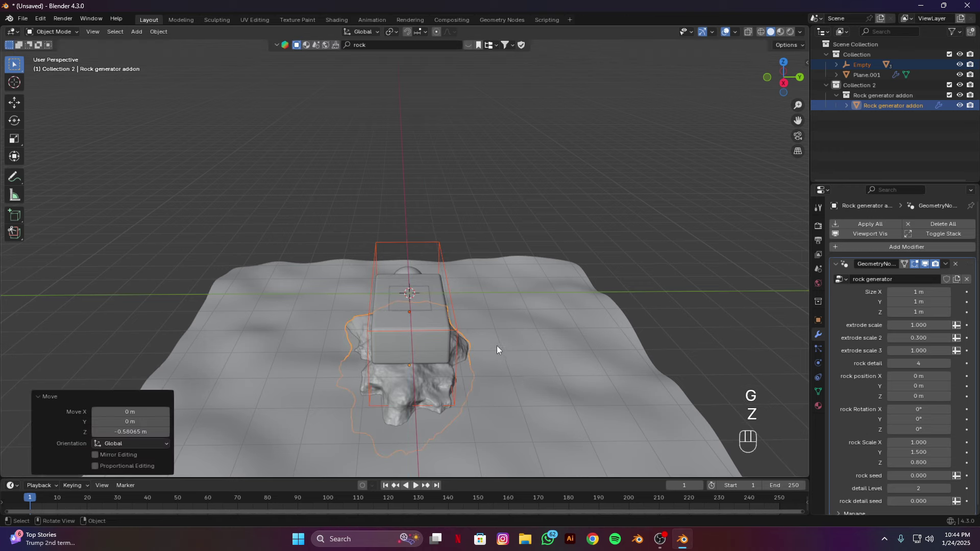
# Duplicate the rock beside the bottle and rotate the copy about -31° around Z
pyautogui.moveTo(497, 350); pyautogui.dragTo(489, 331, button='middle')
pyautogui.click(446, 354)
pyautogui.hotkey('shift', 'd')
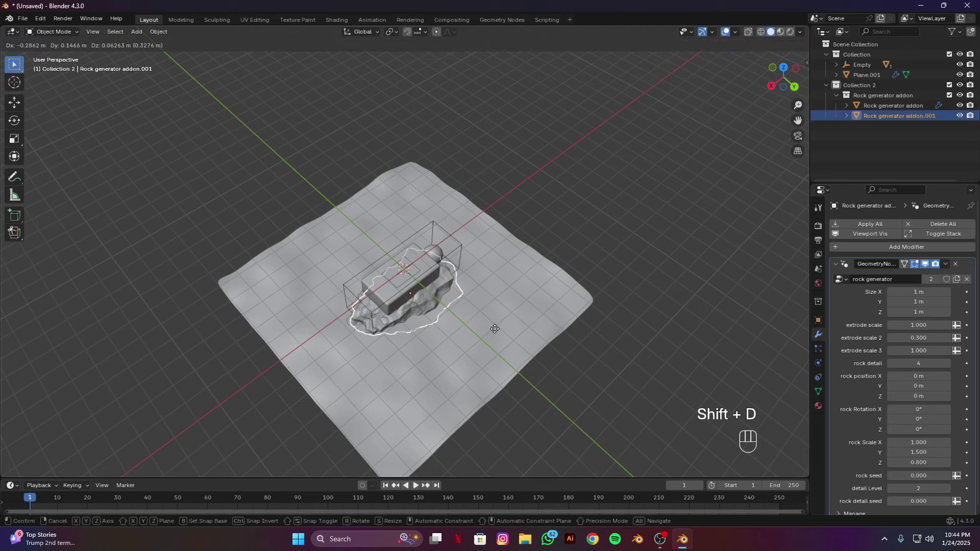
pyautogui.click(582, 334)
pyautogui.press('r')
pyautogui.press('z')
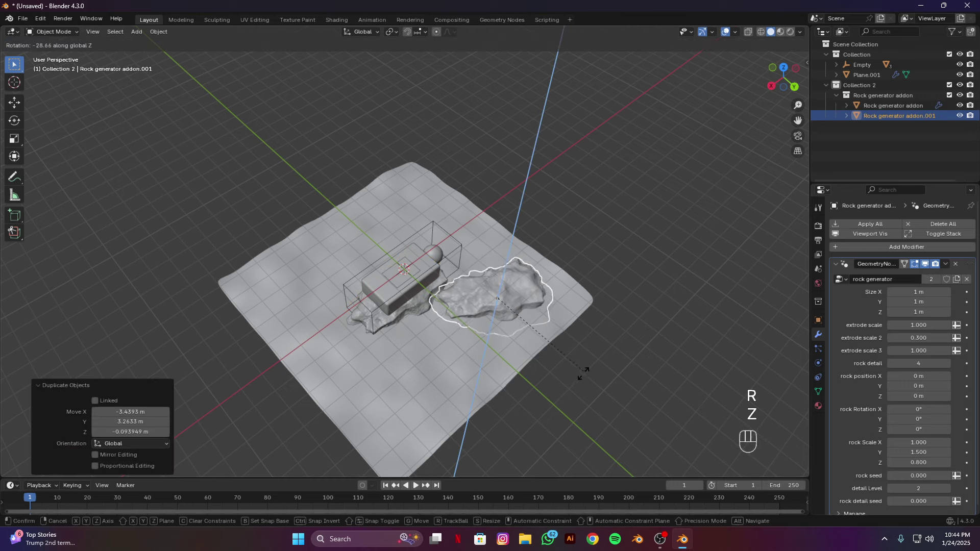
pyautogui.click(582, 380)
# In the top view, move the duplicated rock about -2.02 m in X and 1.18 m in Y to the ground's corner
pyautogui.press('KP_7')
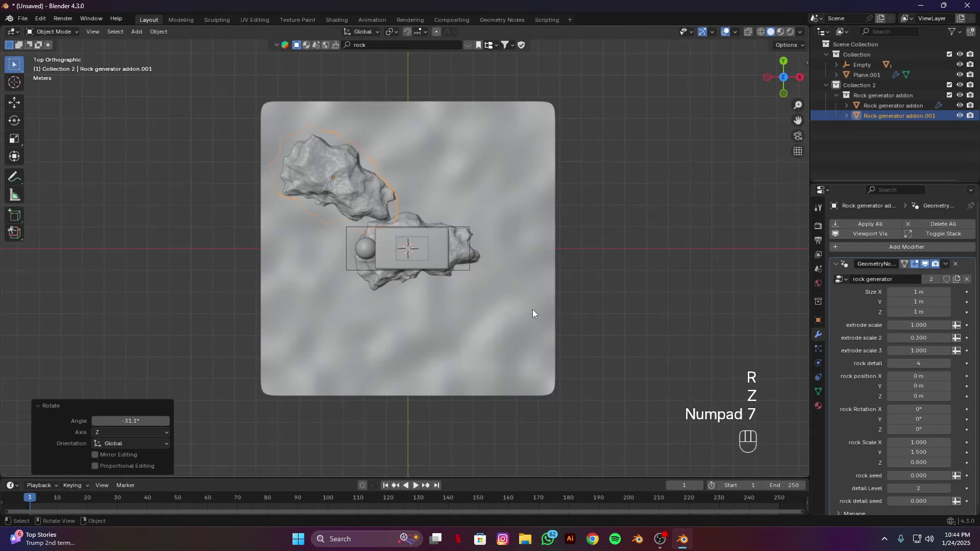
pyautogui.press('g')
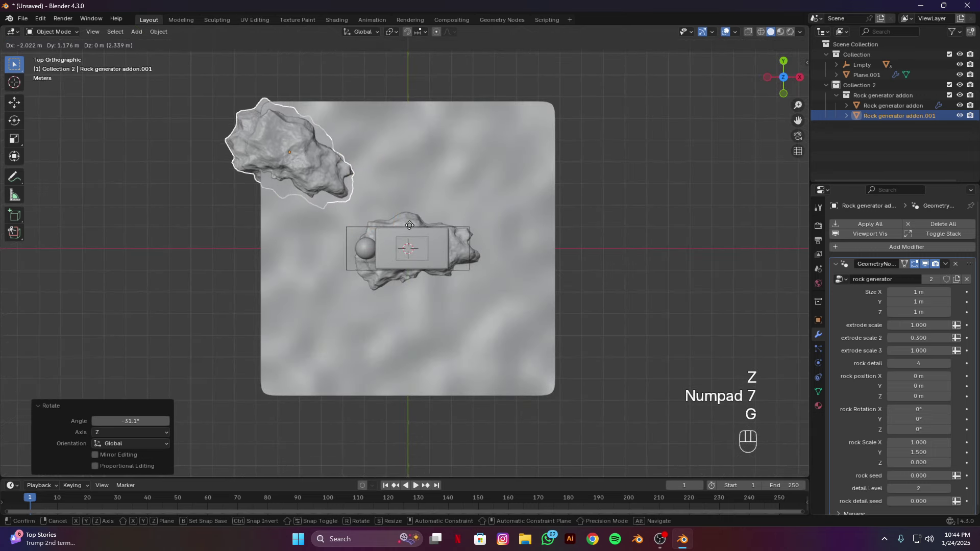
pyautogui.click(407, 224)
# Add a camera and raise it about 10.8 m along Z above the bottle
pyautogui.hotkey('shift', 'a')
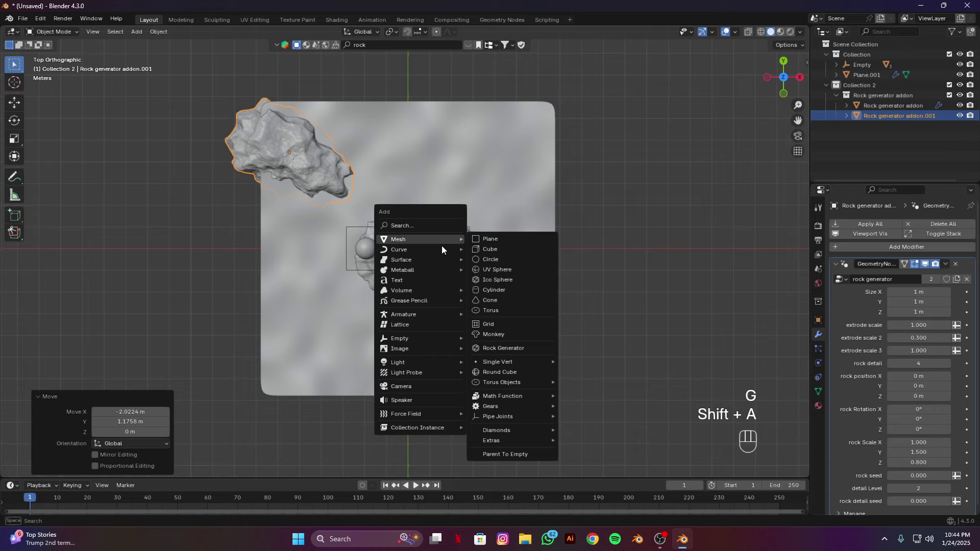
pyautogui.click(409, 386)
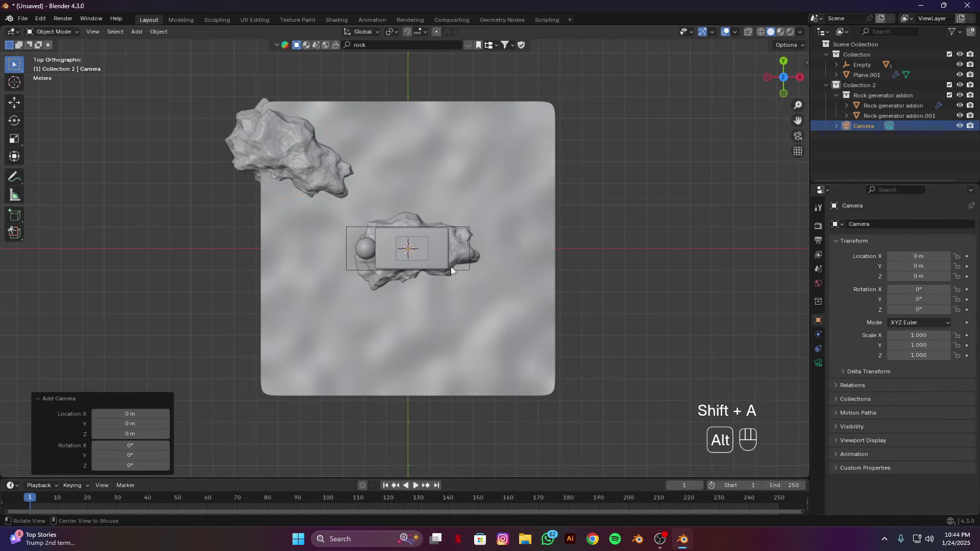
pyautogui.keyDown('alt'); pyautogui.moveTo(452, 267); pyautogui.dragTo(452, 200); pyautogui.keyUp('alt')
pyautogui.press('g')
pyautogui.press('z')
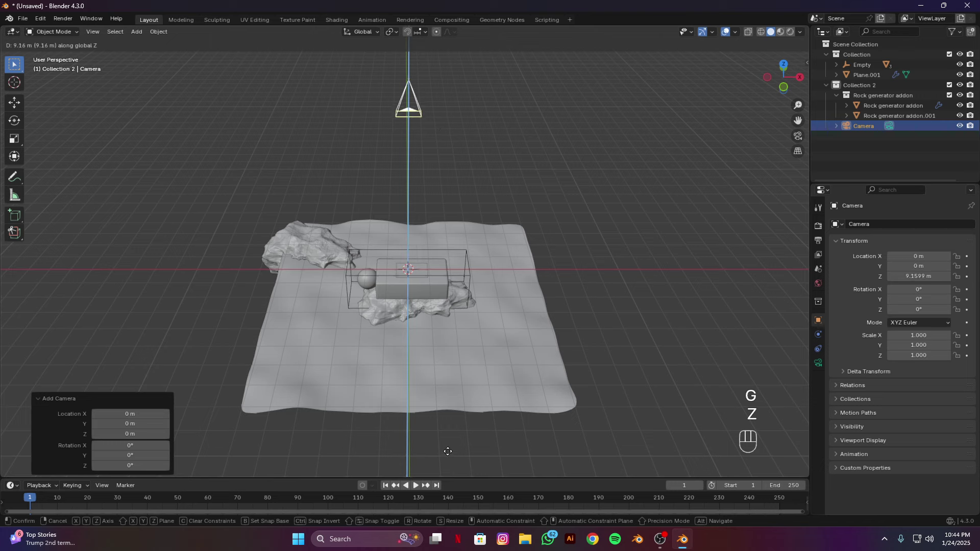
pyautogui.click(450, 417)
# Rotate the camera 90° around the Z axis
pyautogui.write('rz')
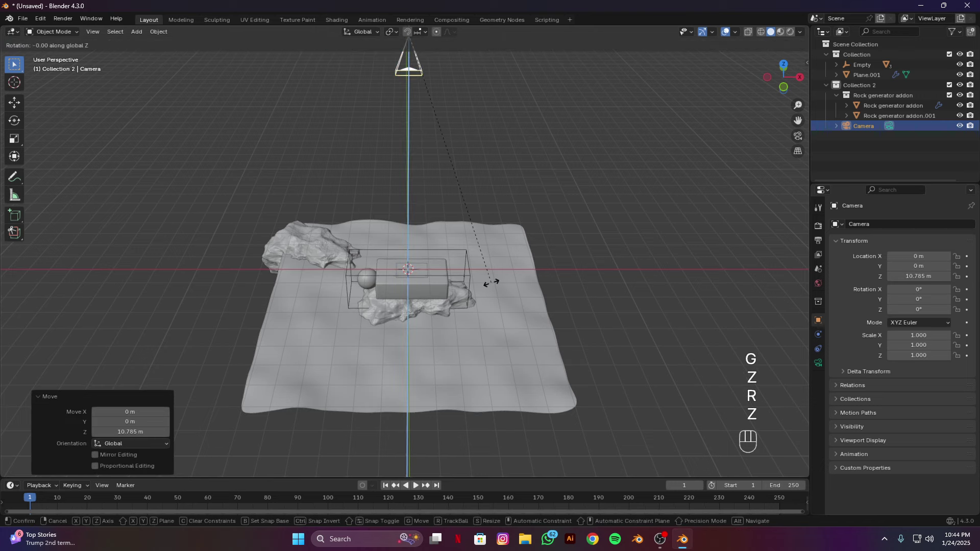
pyautogui.write('90')
pyautogui.press('Return')
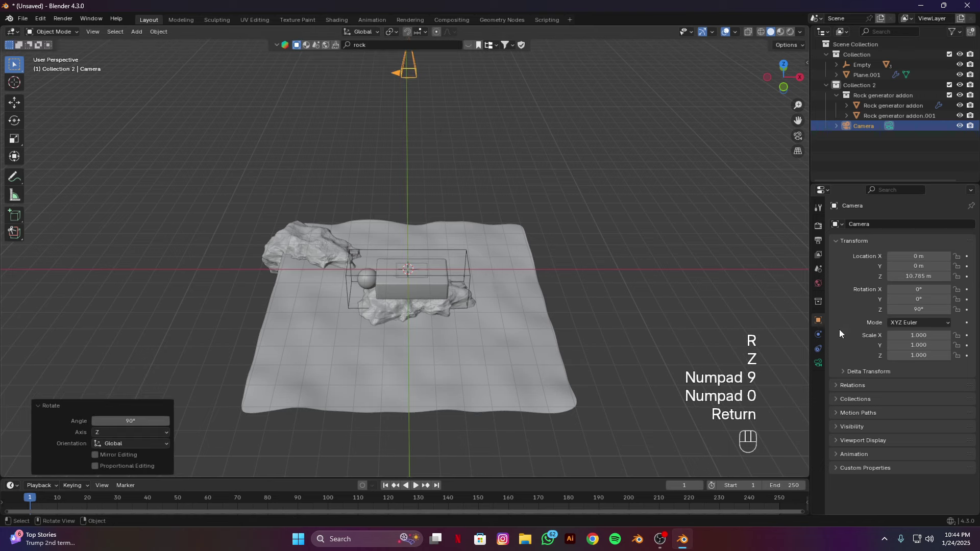
# Set the camera's focal length to 100 mm
pyautogui.click(819, 363)
pyautogui.click(919, 274)
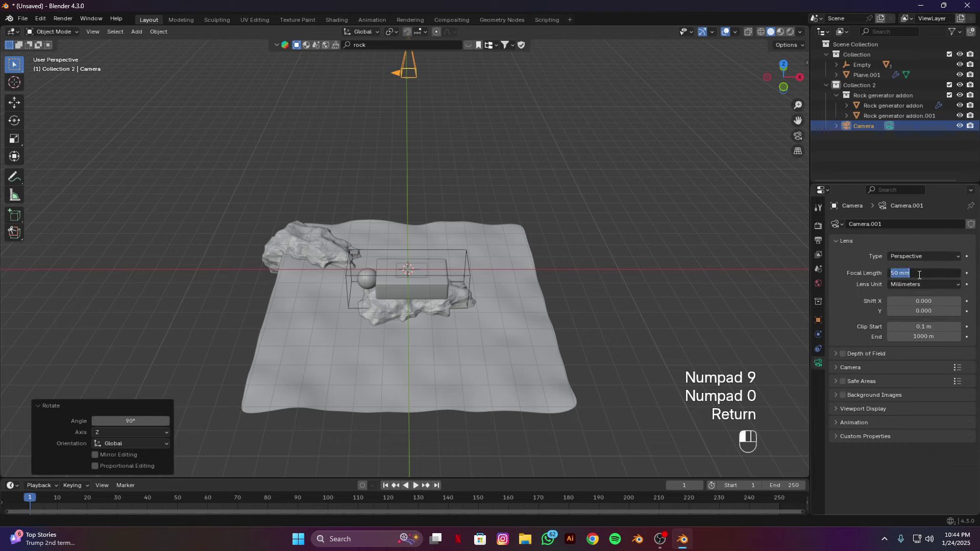
pyautogui.write('100')
pyautogui.press('Return')
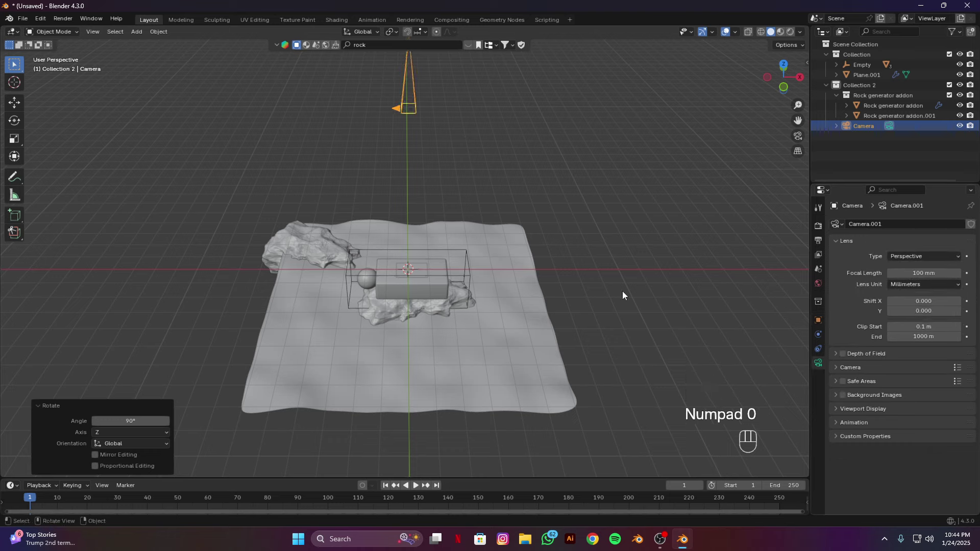
# Set the output resolution to 5000 px in both X and Y
pyautogui.click(819, 241)
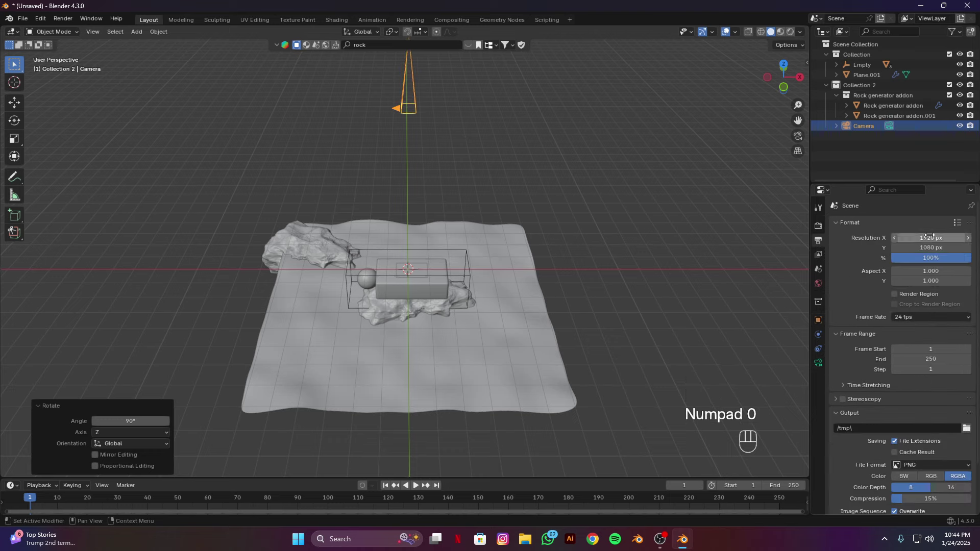
pyautogui.moveTo(929, 237); pyautogui.dragTo(930, 248)
pyautogui.write('5000')
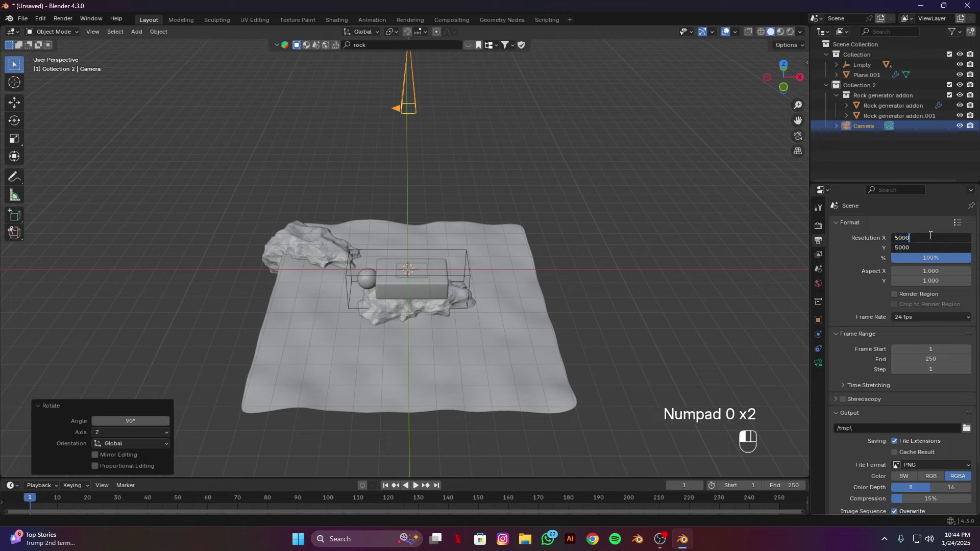
pyautogui.press('Return')
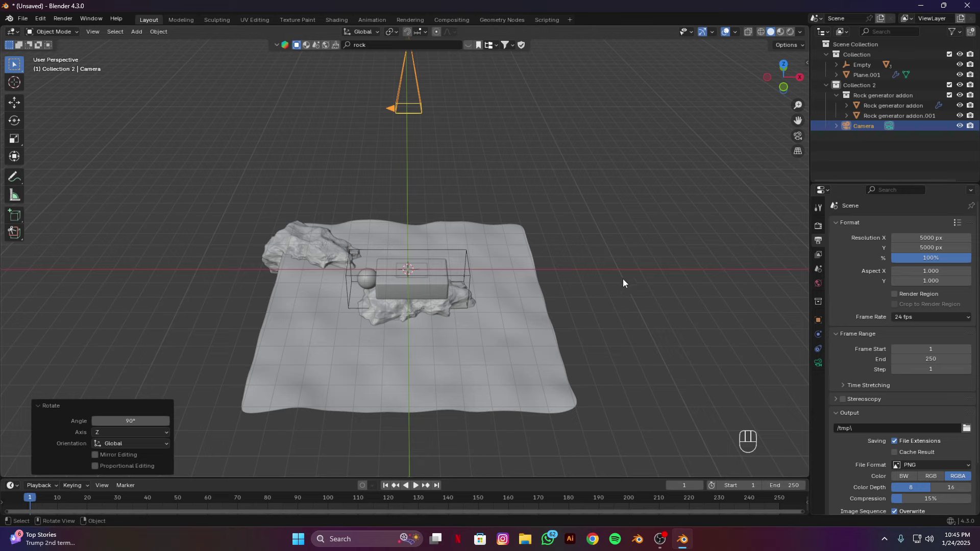
# Split the 3D viewport vertically in two and show the camera view in the narrower one
pyautogui.keyDown('alt'); pyautogui.moveTo(642, 271); pyautogui.dragTo(540, 280); pyautogui.keyUp('alt')
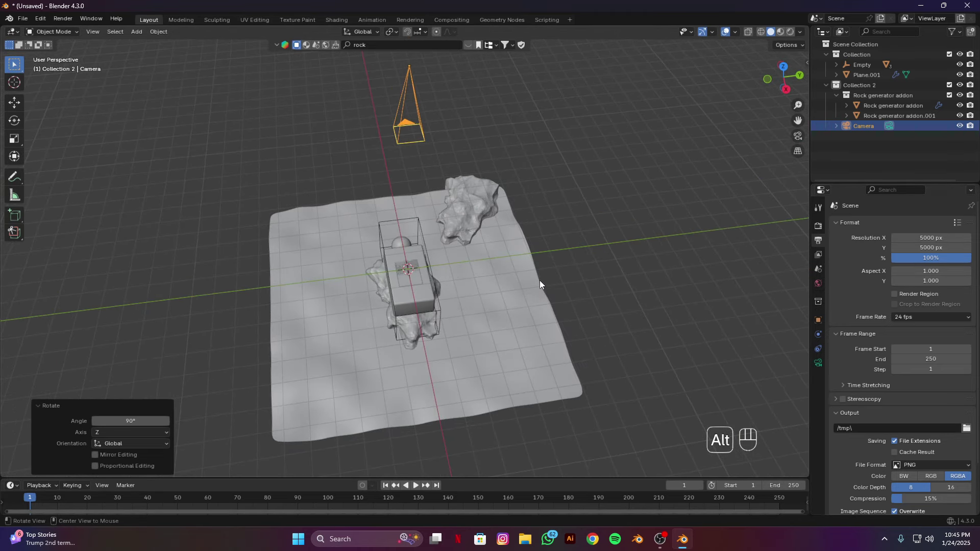
pyautogui.moveTo(3, 35); pyautogui.dragTo(344, 266)
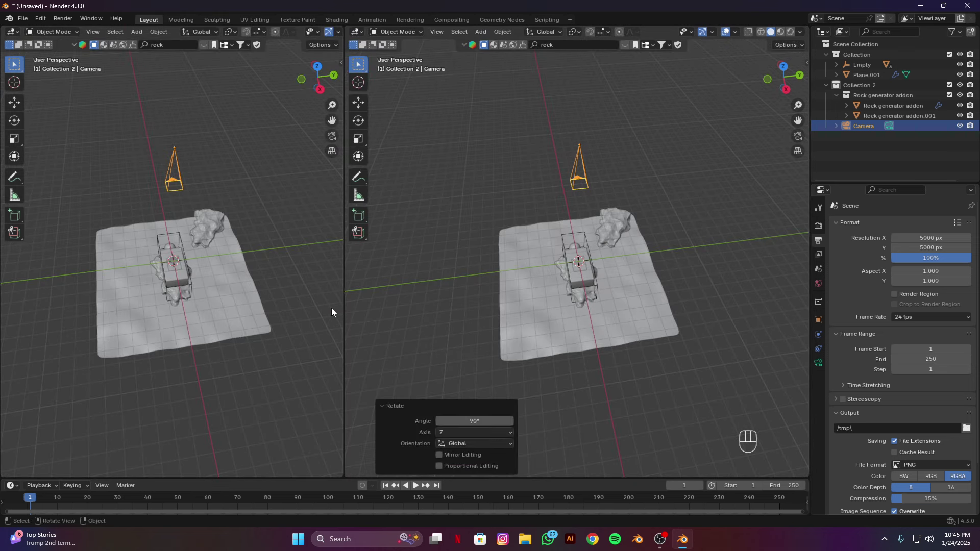
pyautogui.scroll(3, 611, 357)
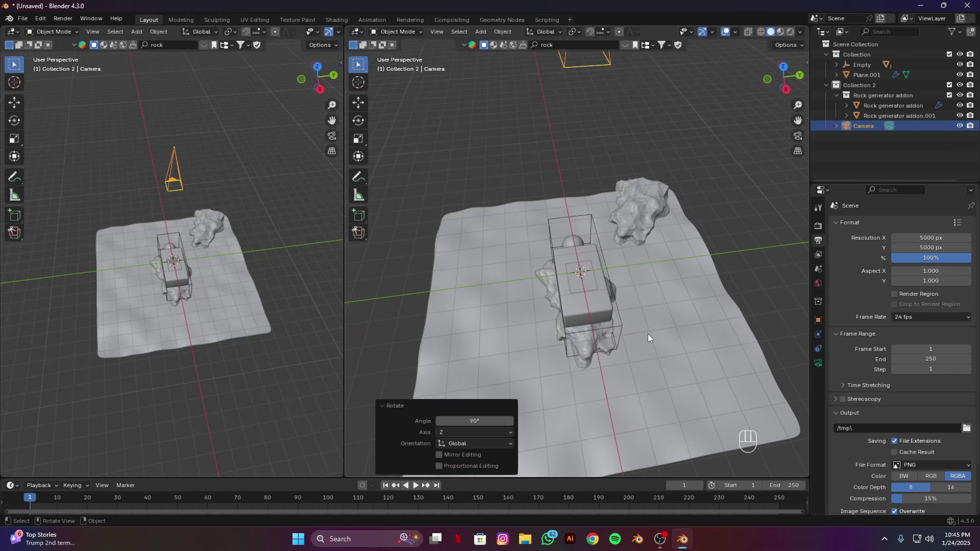
pyautogui.click(332, 135)
pyautogui.scroll(-2, 633, 205)
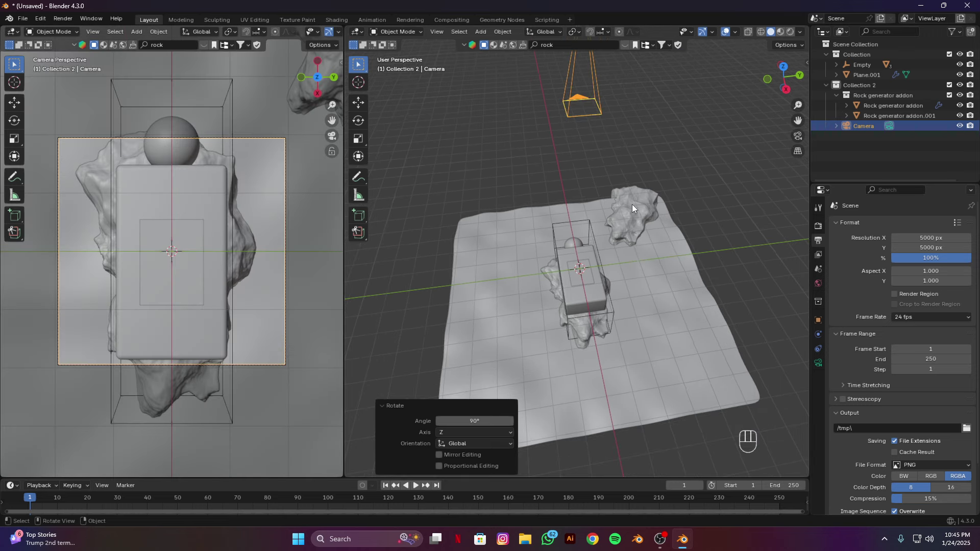
# Raise the camera another 6.73 m or so along Z to fit the bottle and rock in the frame
pyautogui.scroll(-3, 633, 206)
pyautogui.press('g')
pyautogui.press('z')
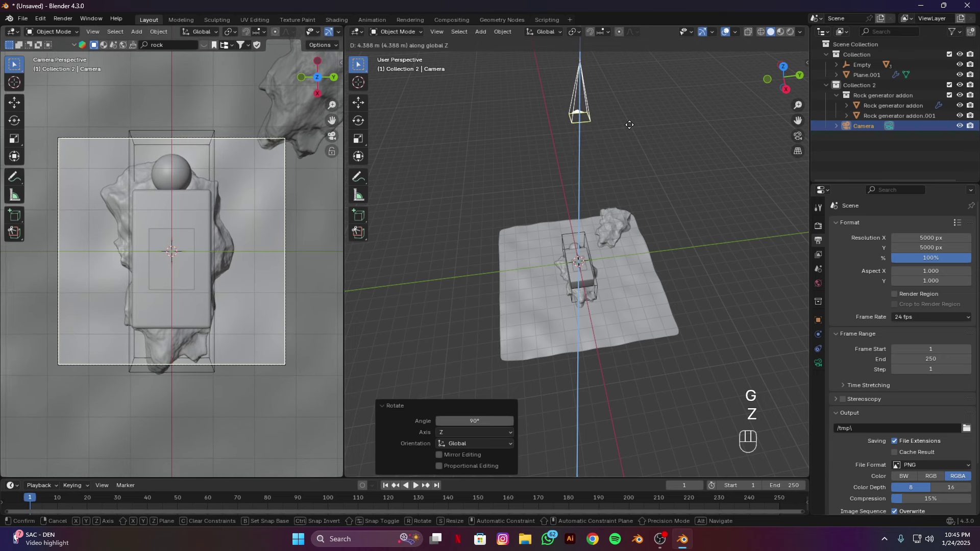
pyautogui.click(629, 62)
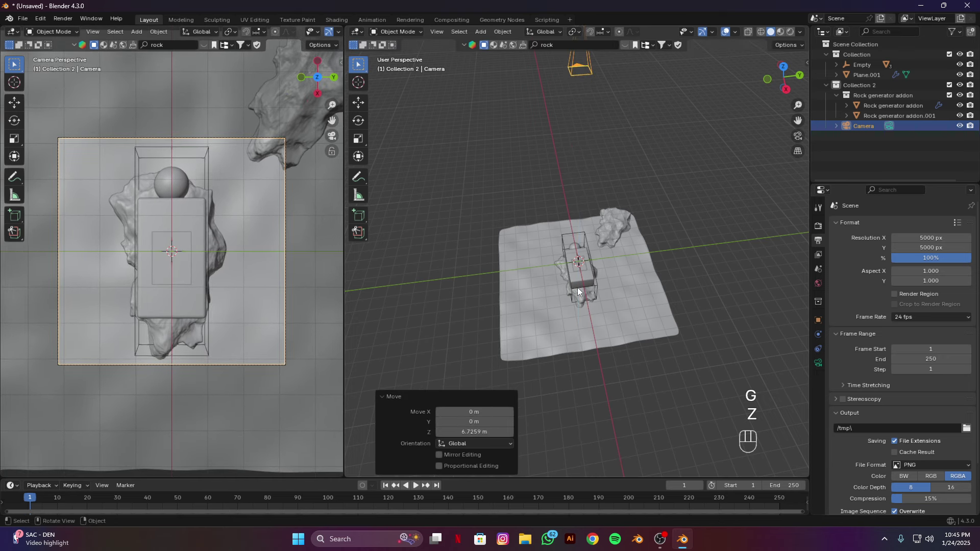
# Scale the bottle's parent empty to about 0.834 and rotate it about 12.9° around Z
pyautogui.scroll(3, 593, 336)
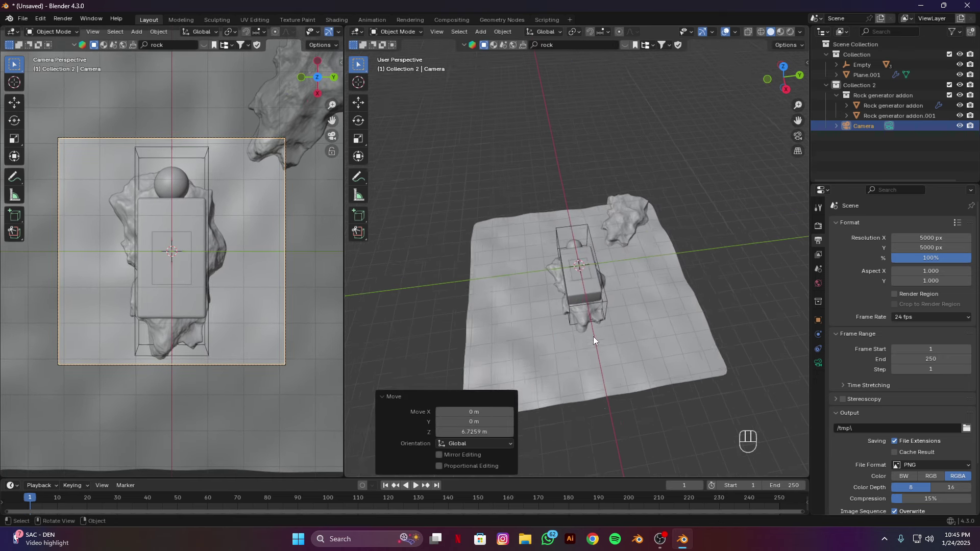
pyautogui.click(590, 226)
pyautogui.press('s')
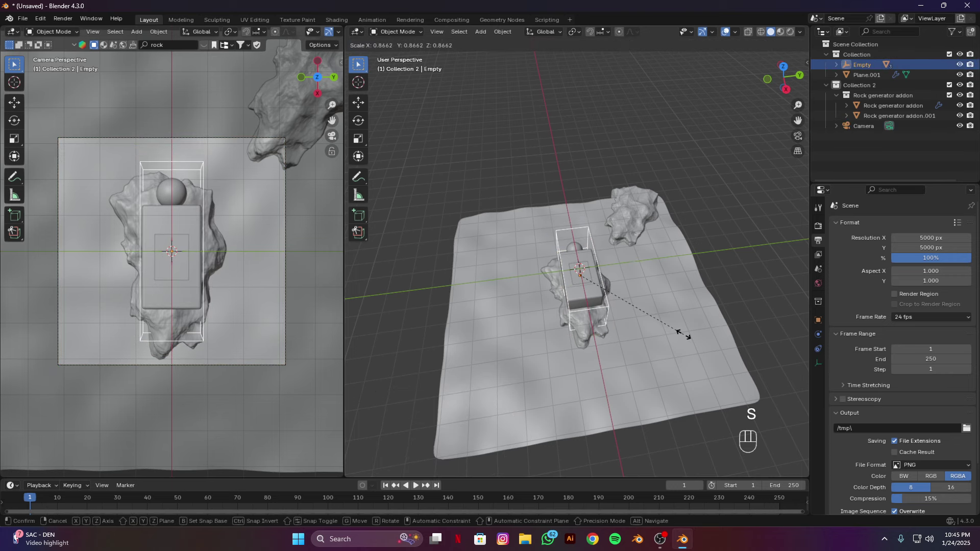
pyautogui.click(682, 335)
pyautogui.press('z')
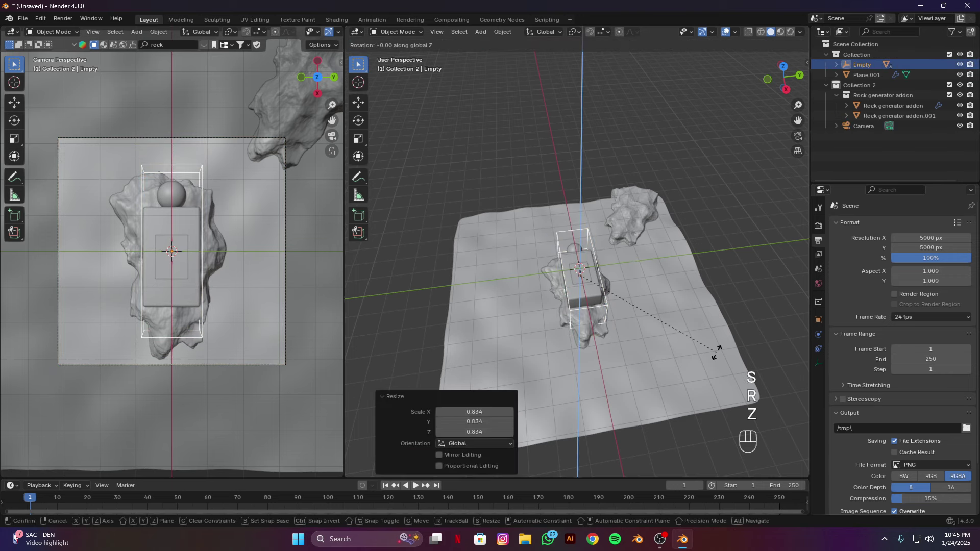
pyautogui.click(730, 322)
pyautogui.scroll(-1, 616, 312)
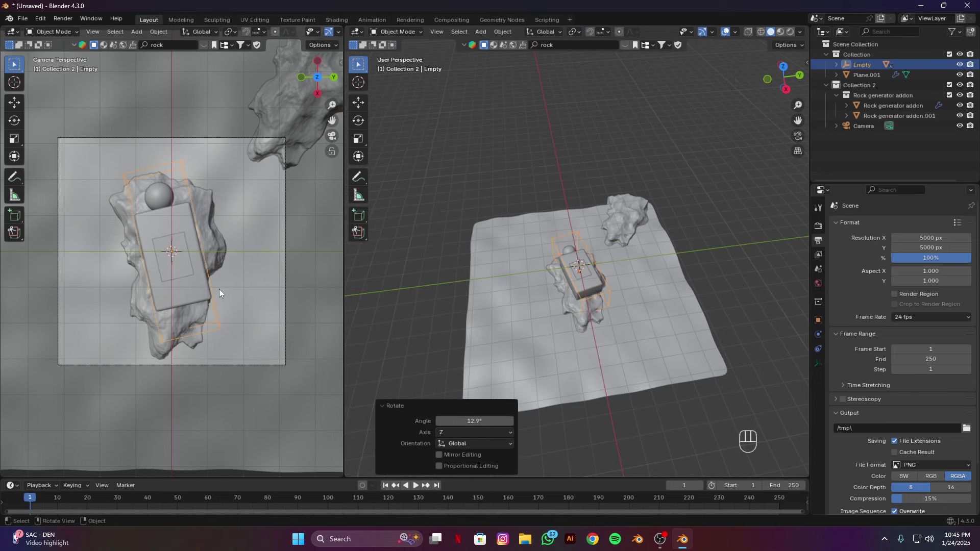
# Hide the overlays in the camera view and switch the render engine to Cycles
pyautogui.scroll(-3, 321, 33)
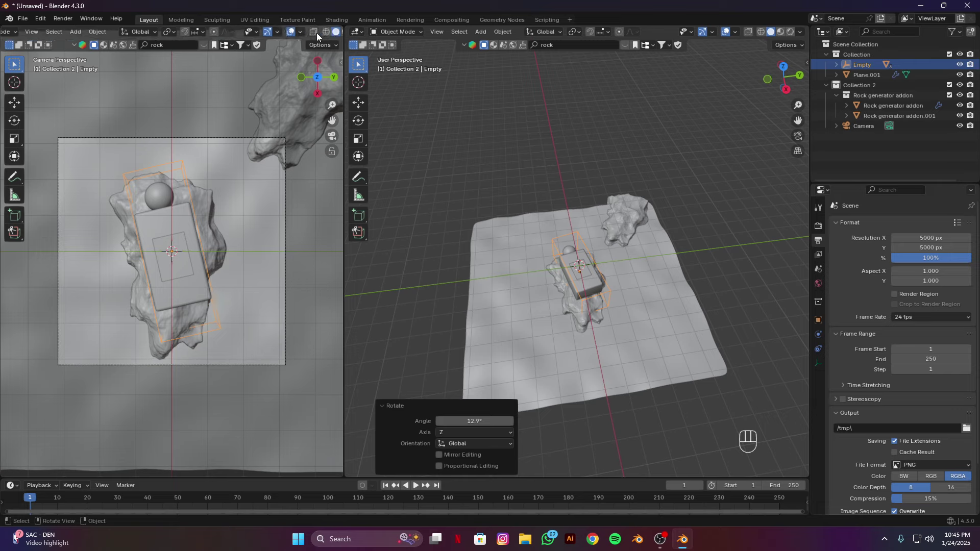
pyautogui.click(290, 33)
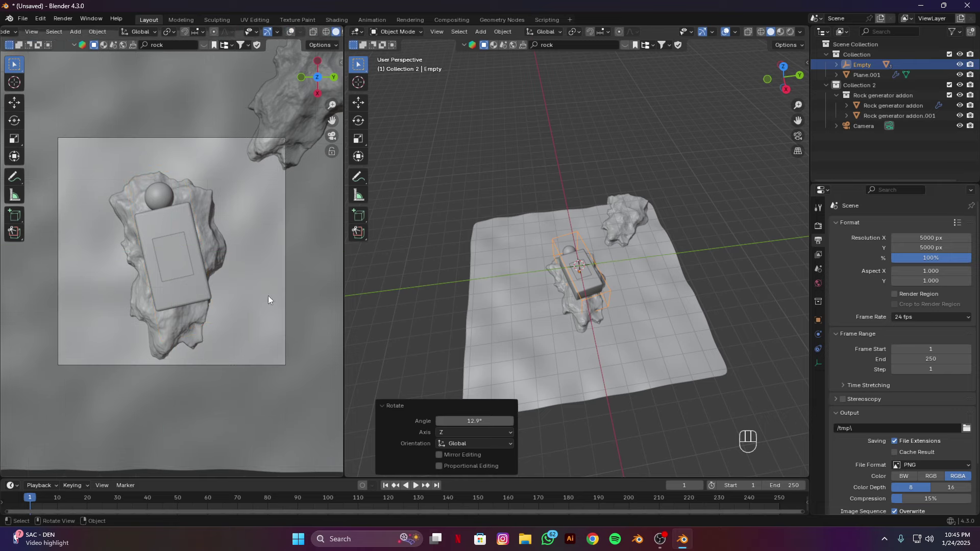
pyautogui.click(819, 225)
pyautogui.click(925, 225)
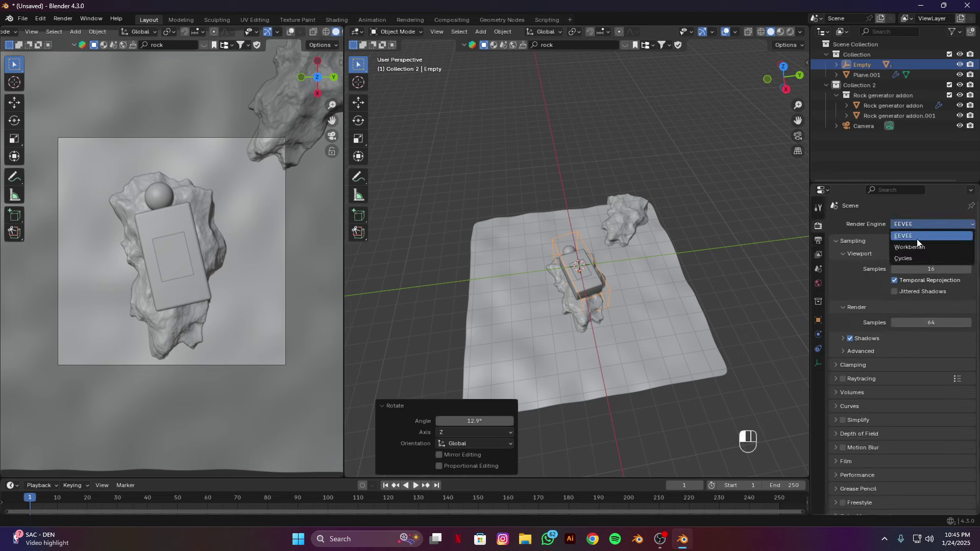
pyautogui.click(917, 258)
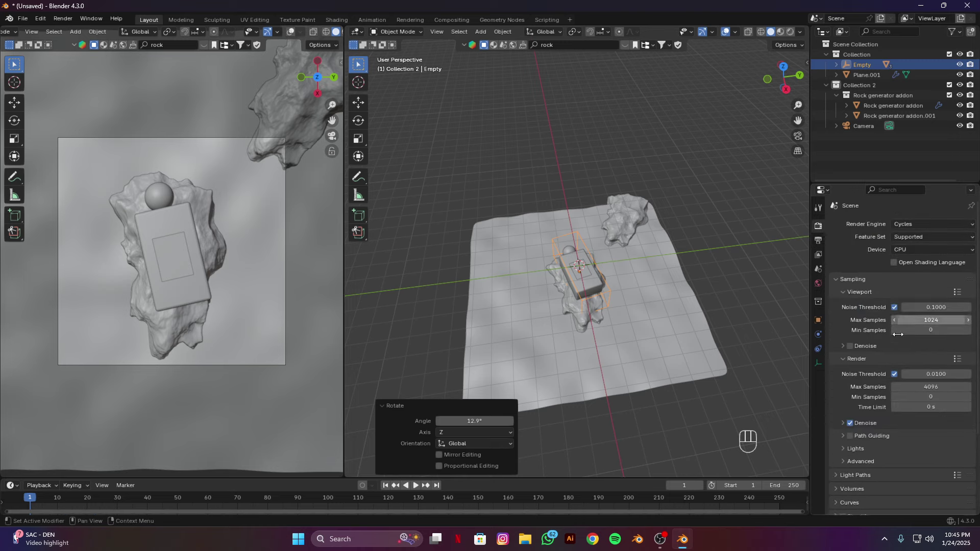
# Enable viewport denoising and set the viewport's maximum samples to 32
pyautogui.click(851, 347)
pyautogui.click(929, 320)
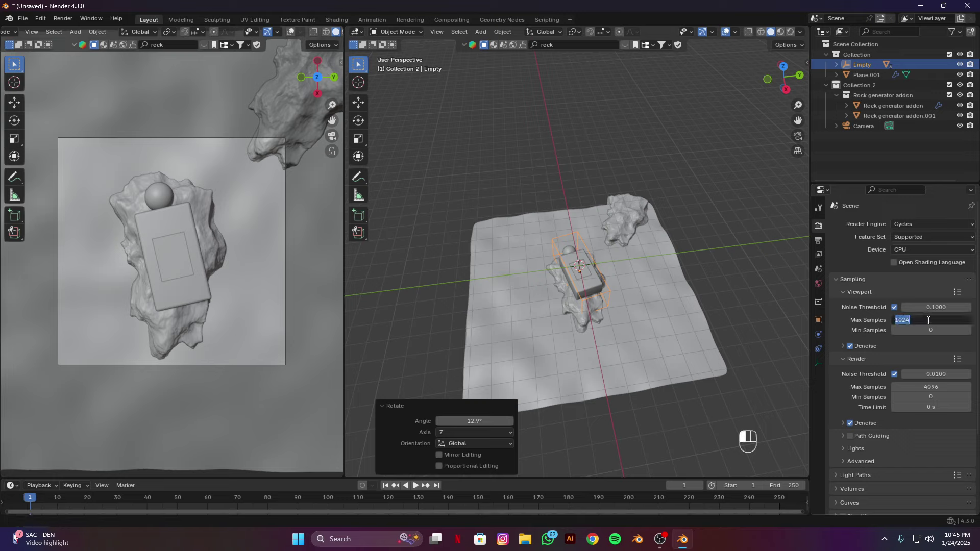
pyautogui.write('32')
pyautogui.press('Return')
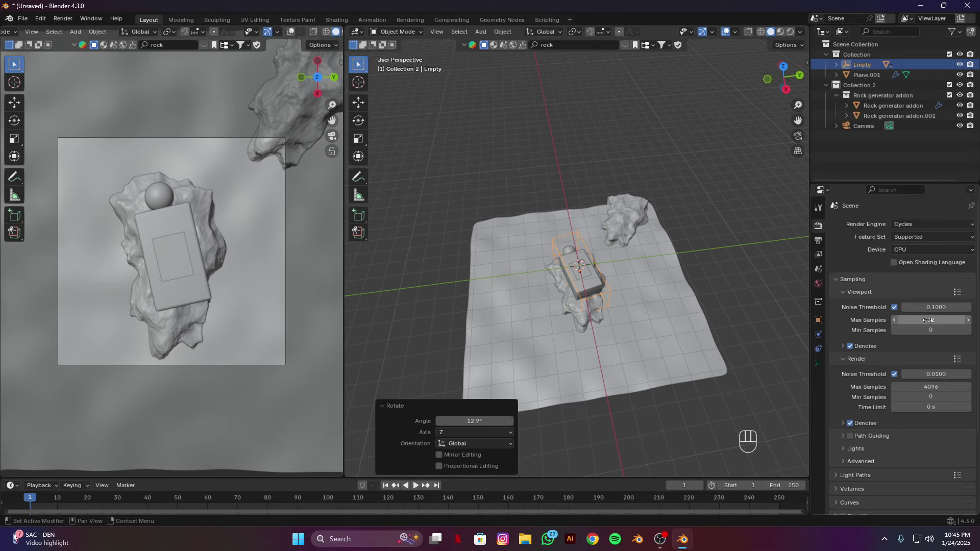
# Set the render's maximum samples to 500 and switch the camera view to rendered shading
pyautogui.click(933, 387)
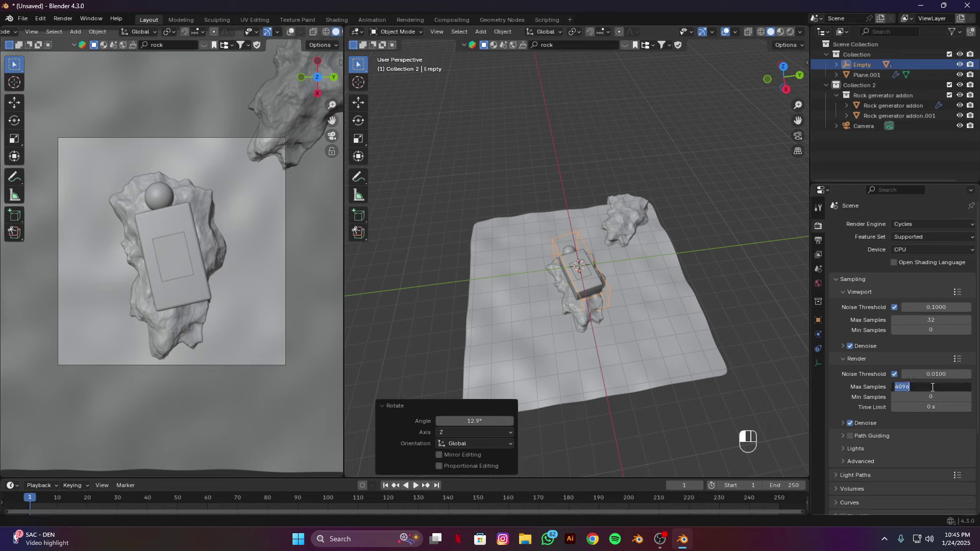
pyautogui.write('500')
pyautogui.press('Return')
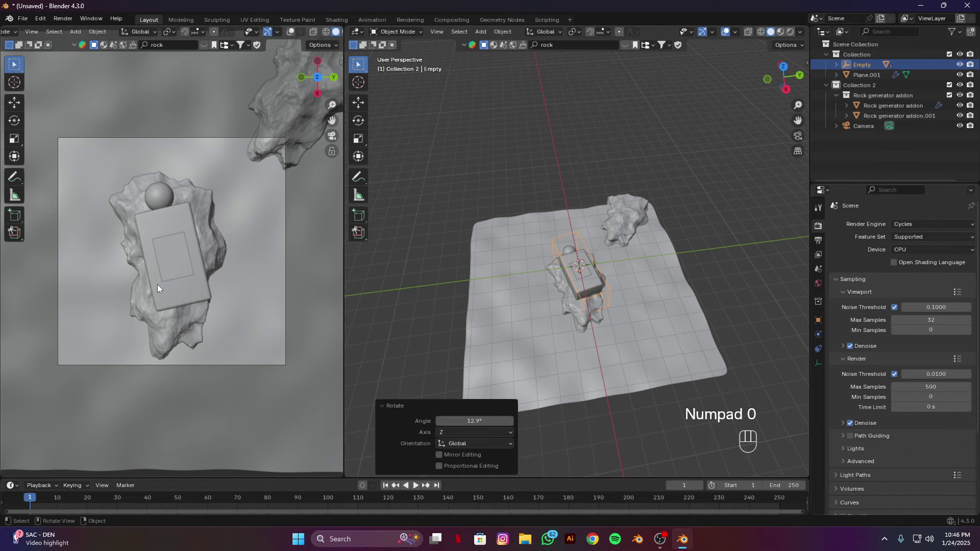
pyautogui.press('z')
pyautogui.click(154, 345)
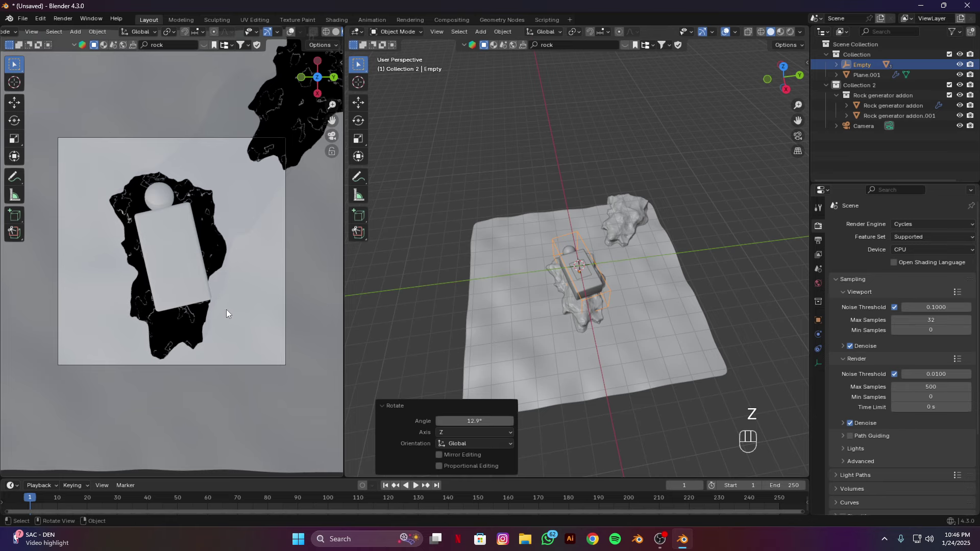
# Select the bottle block and rename its material to "botal"
pyautogui.moveTo(603, 352); pyautogui.dragTo(533, 301, button='middle')
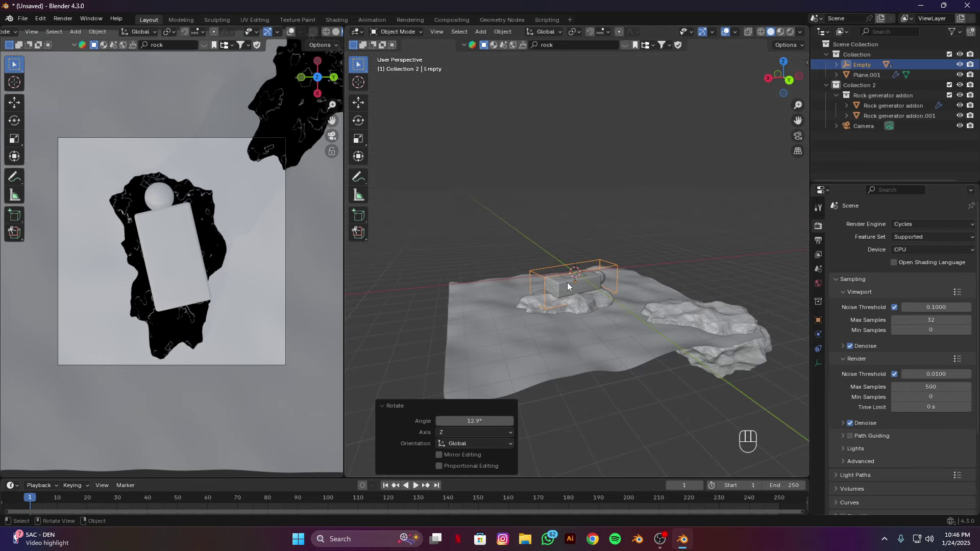
pyautogui.click(574, 284)
pyautogui.click(819, 406)
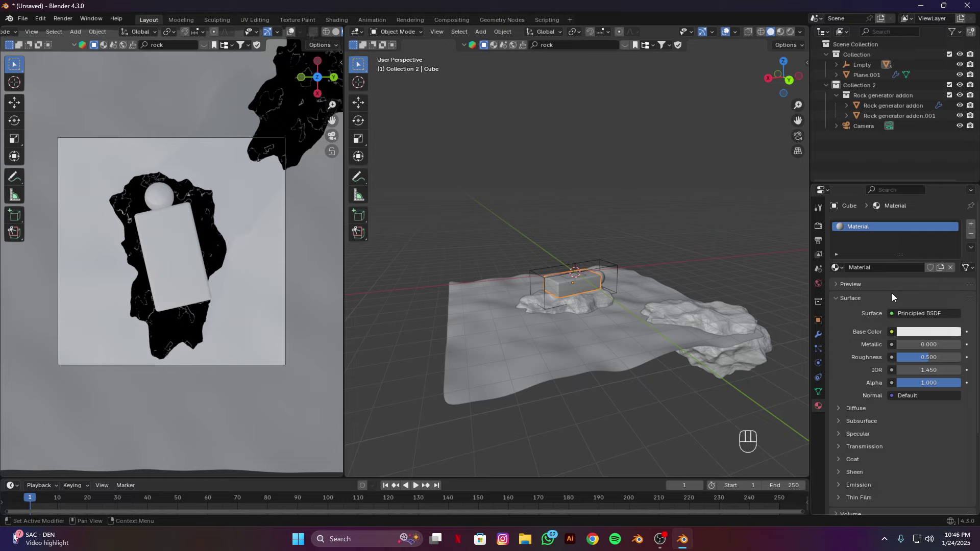
pyautogui.click(878, 270)
pyautogui.write('botal')
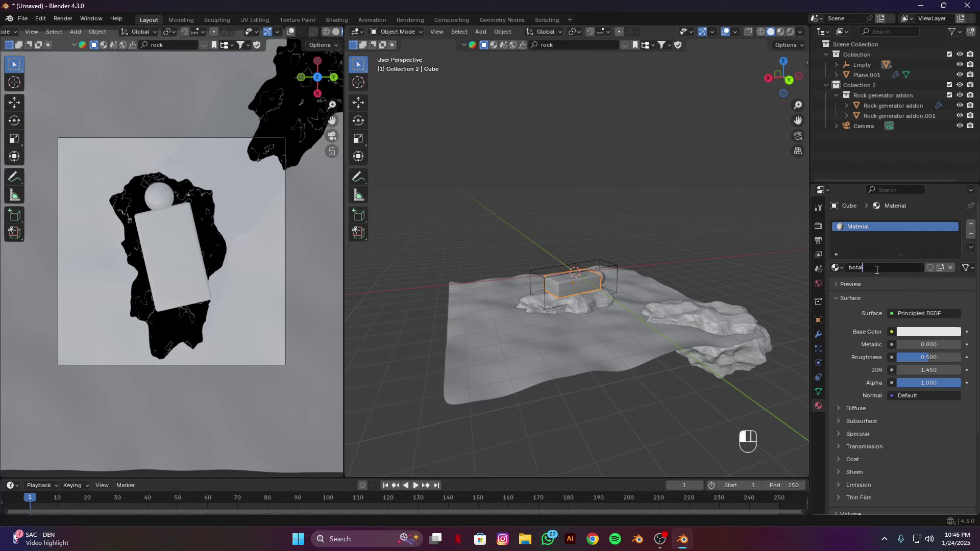
# Make the bottle material's base color black and raise its roughness to about 0.697
pyautogui.click(945, 332)
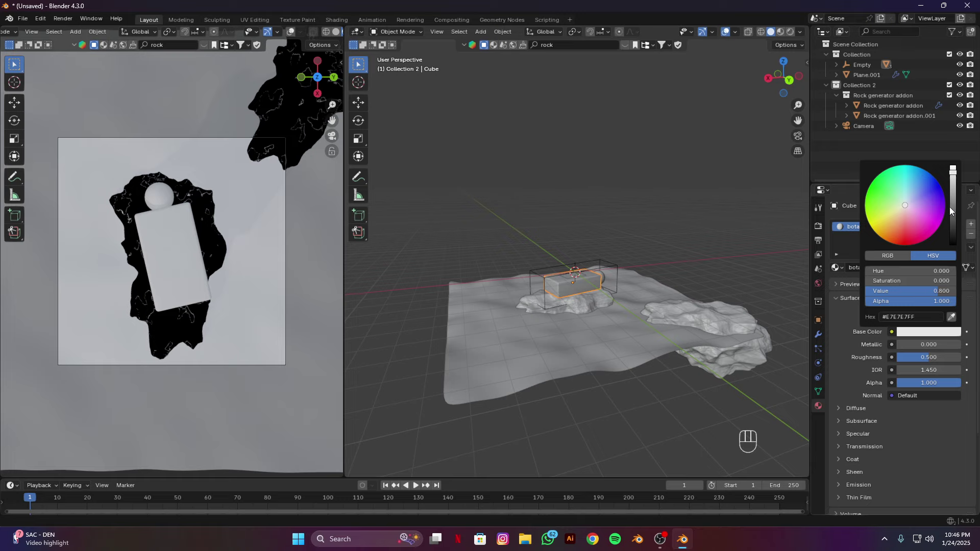
pyautogui.moveTo(950, 207); pyautogui.dragTo(474, 361)
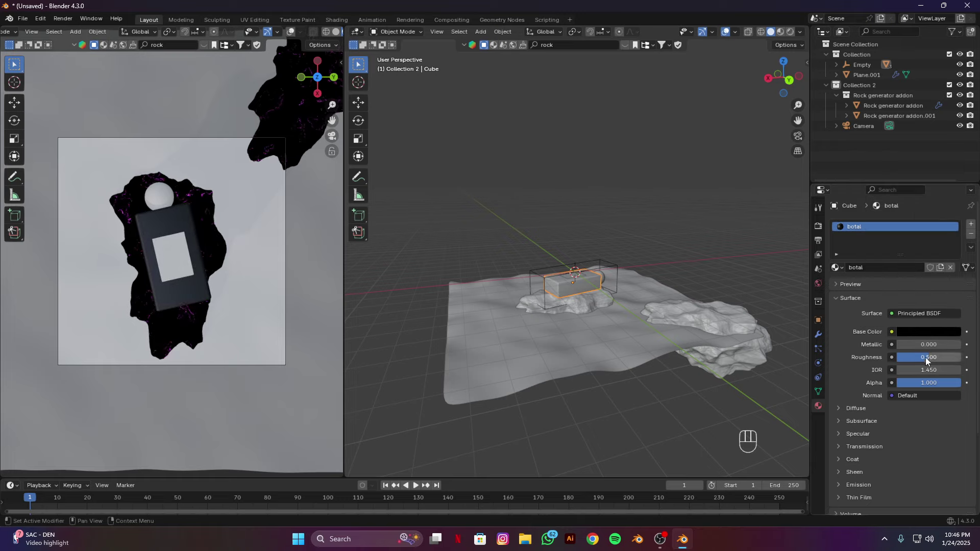
pyautogui.moveTo(927, 361); pyautogui.dragTo(946, 361)
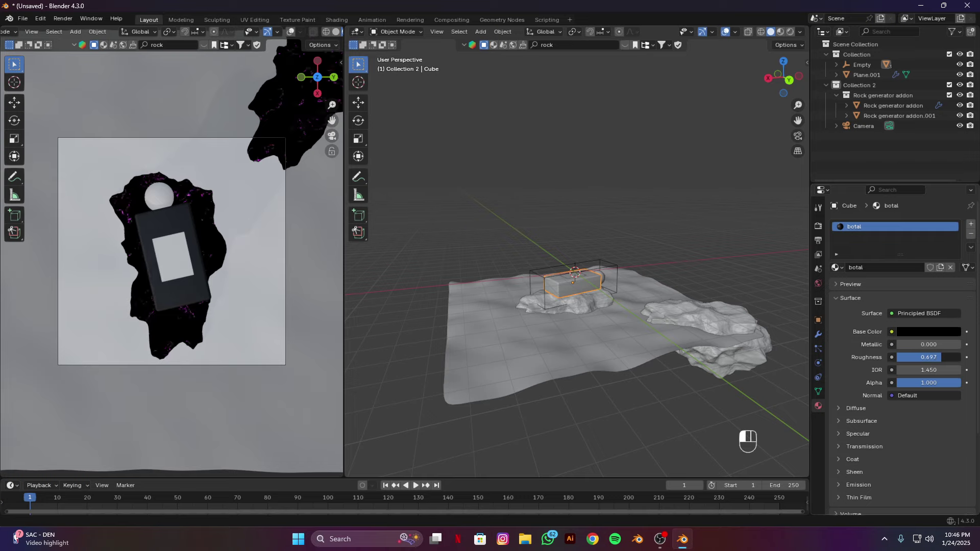
# Create a new material on the sphere at the end of the bottle and name it "cap"
pyautogui.scroll(4, 664, 341)
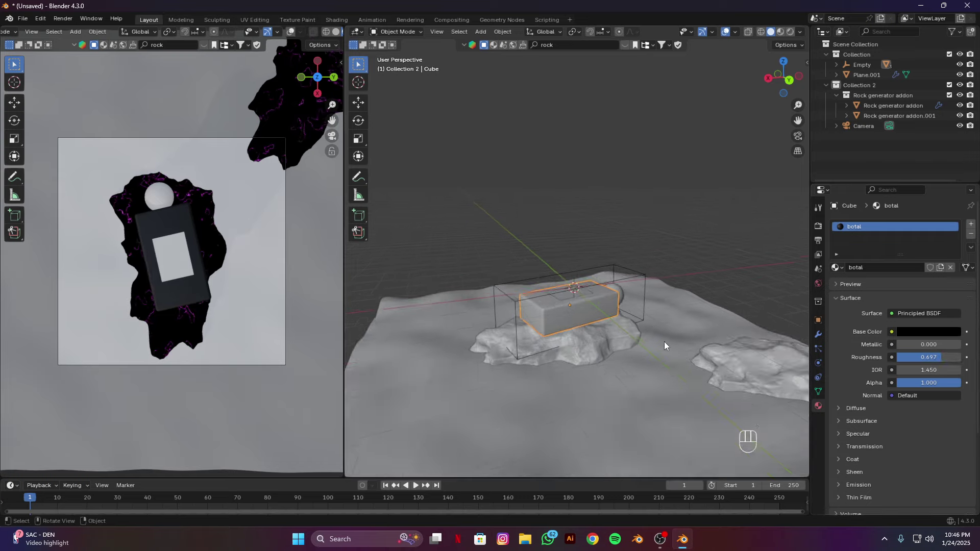
pyautogui.keyDown('alt'); pyautogui.keyDown('shift'); pyautogui.moveTo(685, 360); pyautogui.dragTo(617, 332, button='middle'); pyautogui.keyUp('shift'); pyautogui.keyUp('alt')
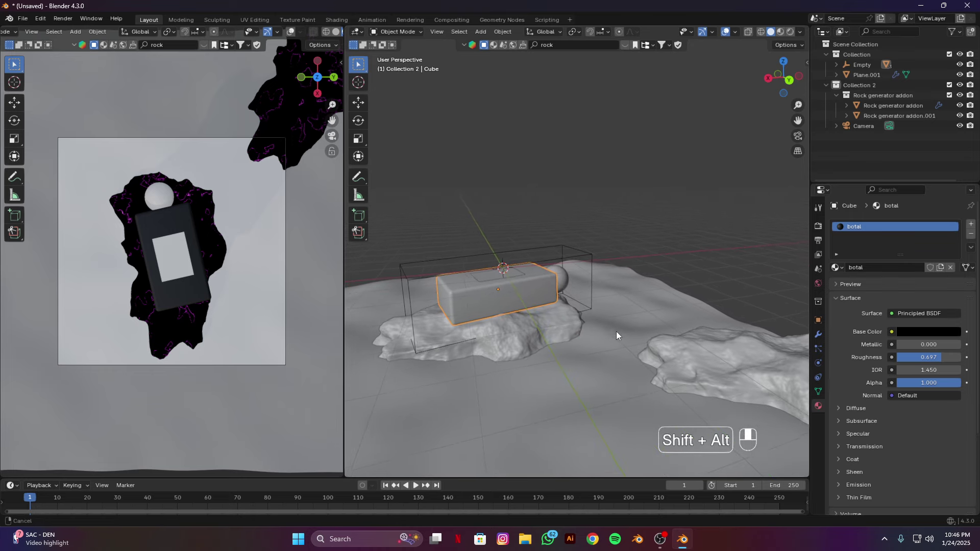
pyautogui.click(563, 277)
pyautogui.click(875, 272)
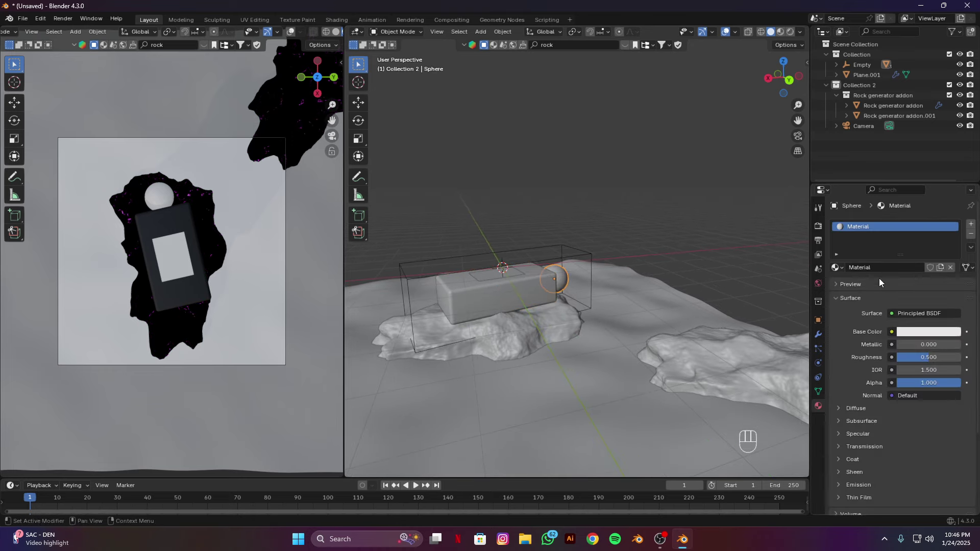
pyautogui.doubleClick(876, 269)
pyautogui.write('ca')
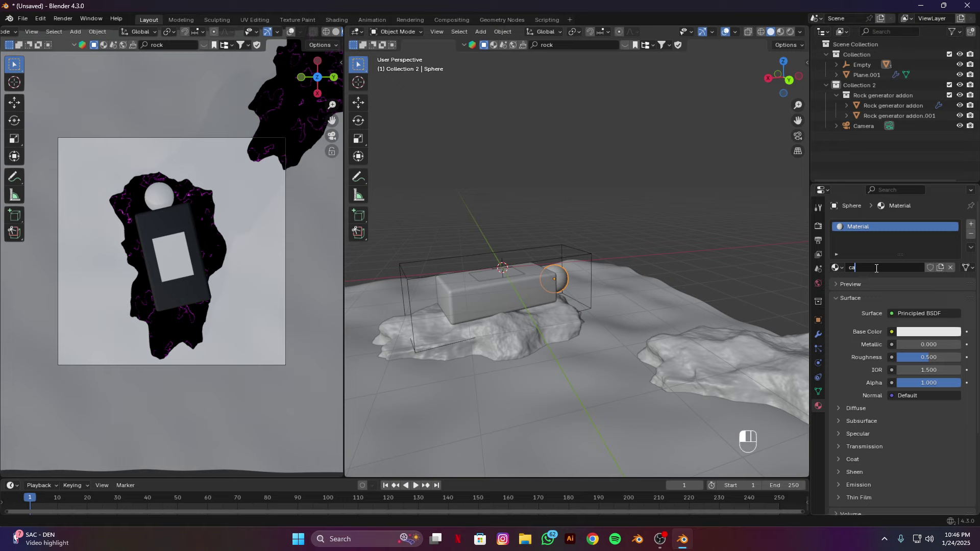
pyautogui.write('p')
pyautogui.press('Return')
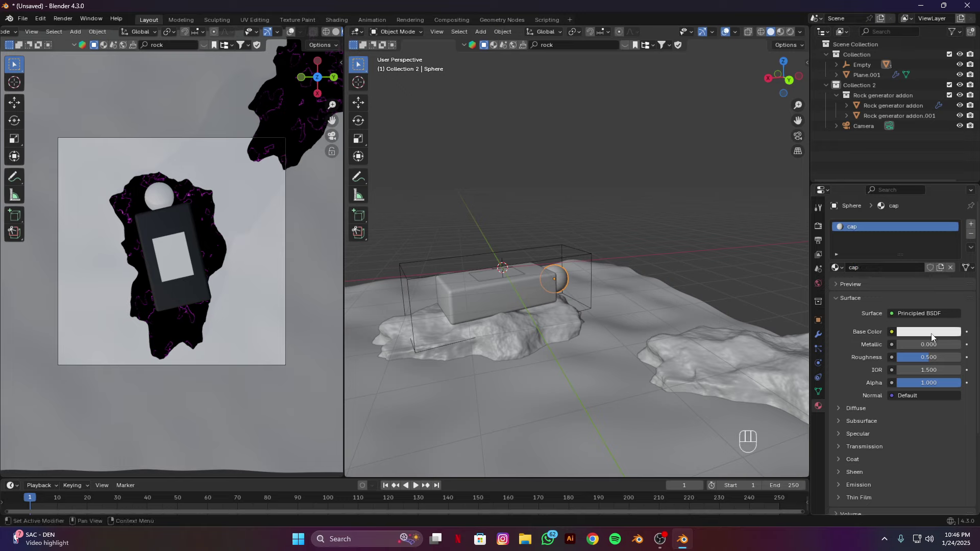
# Darken the cap material's base color to near black and set its roughness to 0.697
pyautogui.click(929, 332)
pyautogui.moveTo(955, 186); pyautogui.dragTo(952, 236)
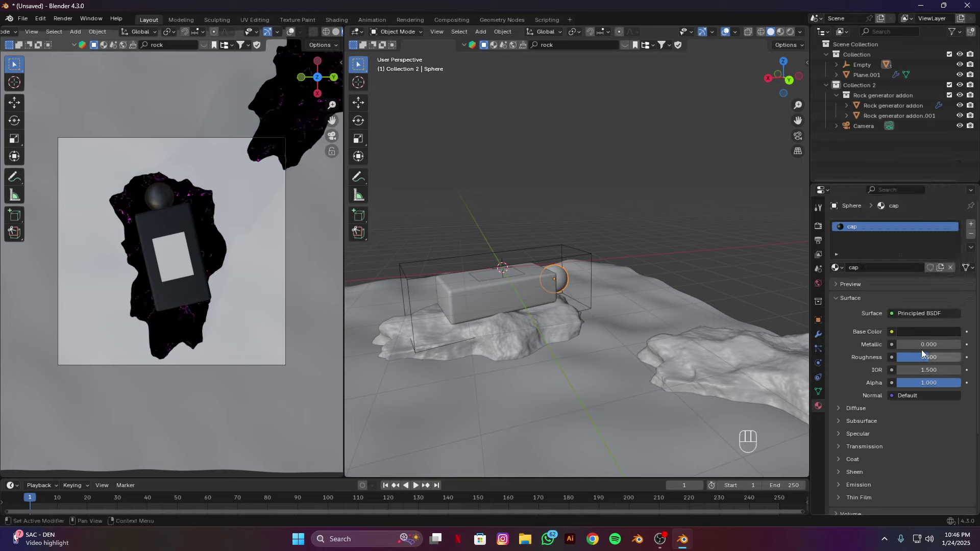
pyautogui.moveTo(906, 364); pyautogui.dragTo(919, 357)
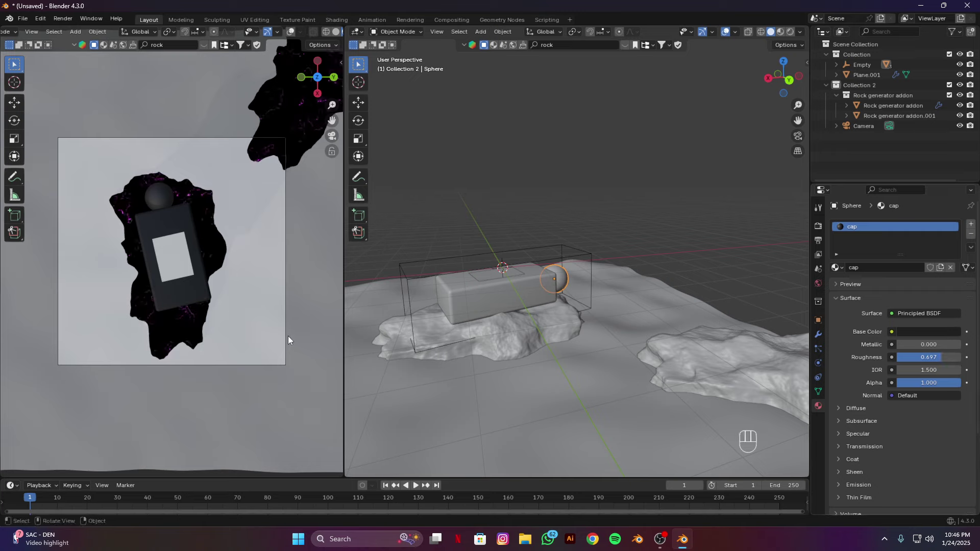
# Move the label plane on the bottle about -0.253 m along its local X axis, toward the cap
pyautogui.scroll(-3, 584, 335)
pyautogui.moveTo(584, 335); pyautogui.dragTo(476, 336, button='middle')
pyautogui.scroll(2, 588, 333)
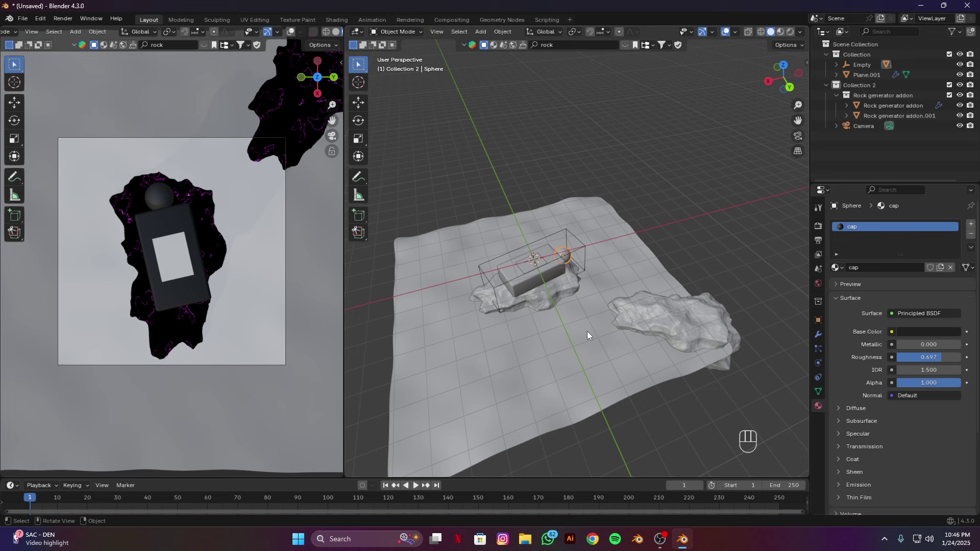
pyautogui.scroll(1, 587, 332)
pyautogui.click(528, 266)
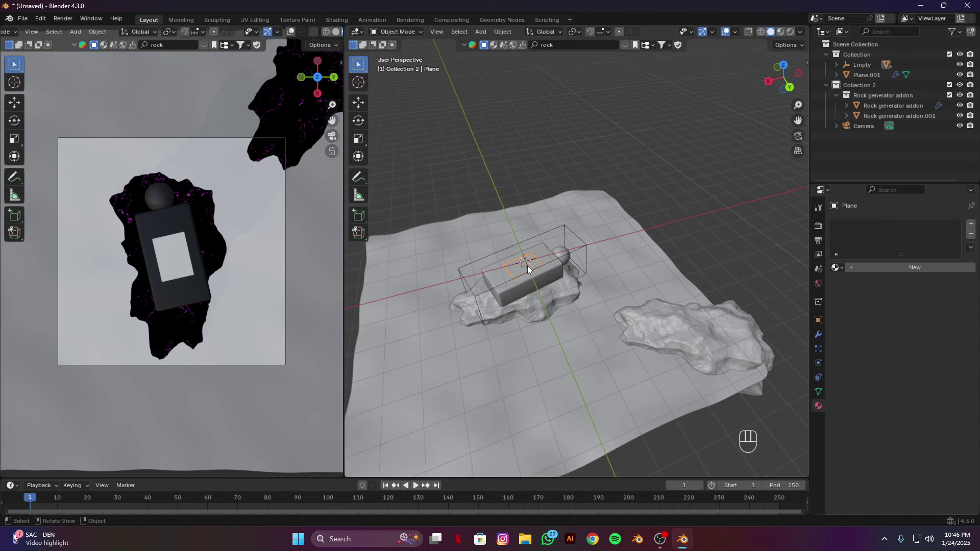
pyautogui.press('g')
pyautogui.press('y')
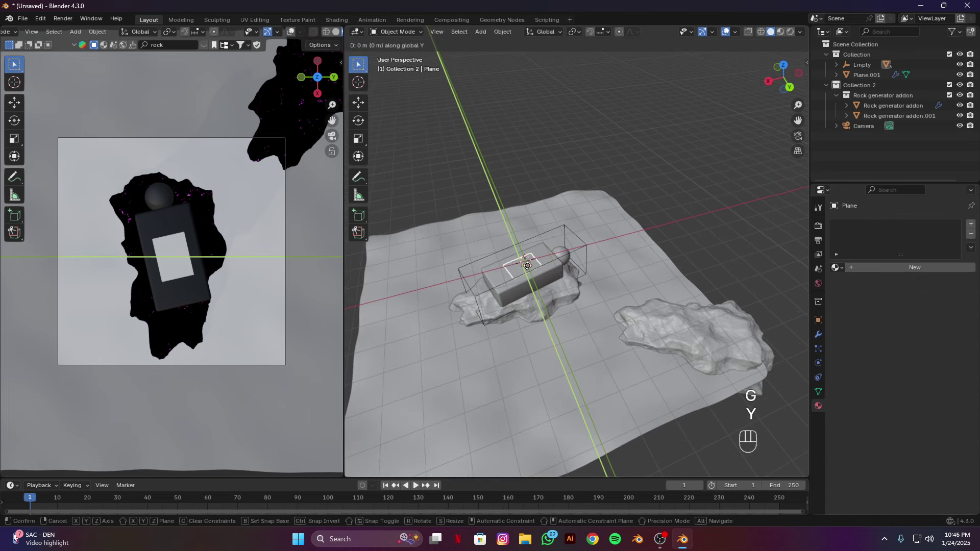
pyautogui.press('y')
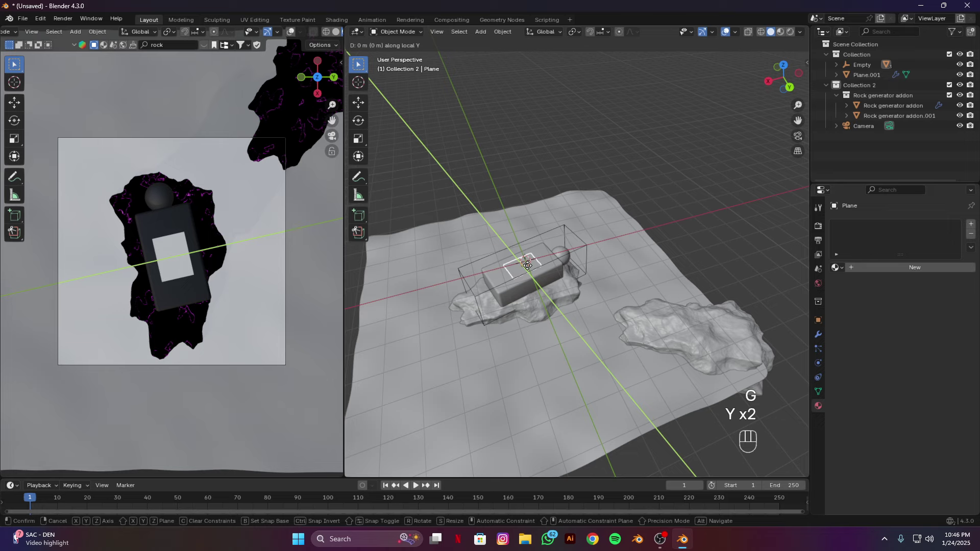
pyautogui.press('x')
pyautogui.press('x')
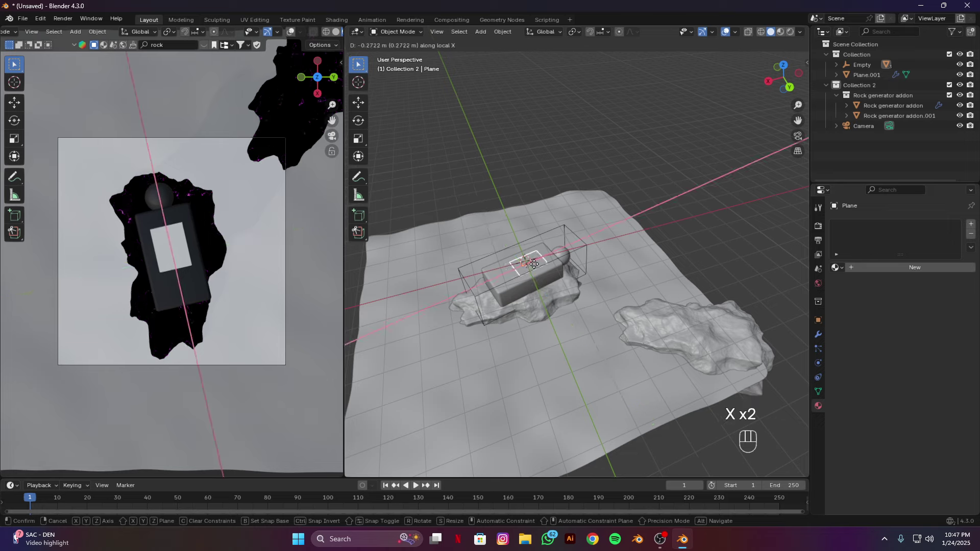
pyautogui.click(536, 271)
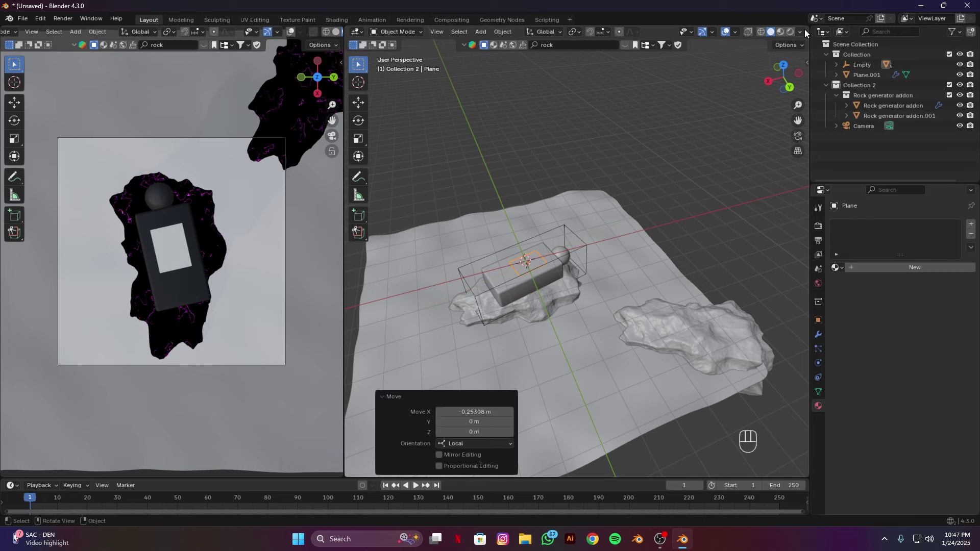
# Split the perspective 3D viewport vertically and turn the new area into a Shader Editor with its sidebar hidden
pyautogui.moveTo(807, 28); pyautogui.dragTo(535, 41)
pyautogui.click(554, 34)
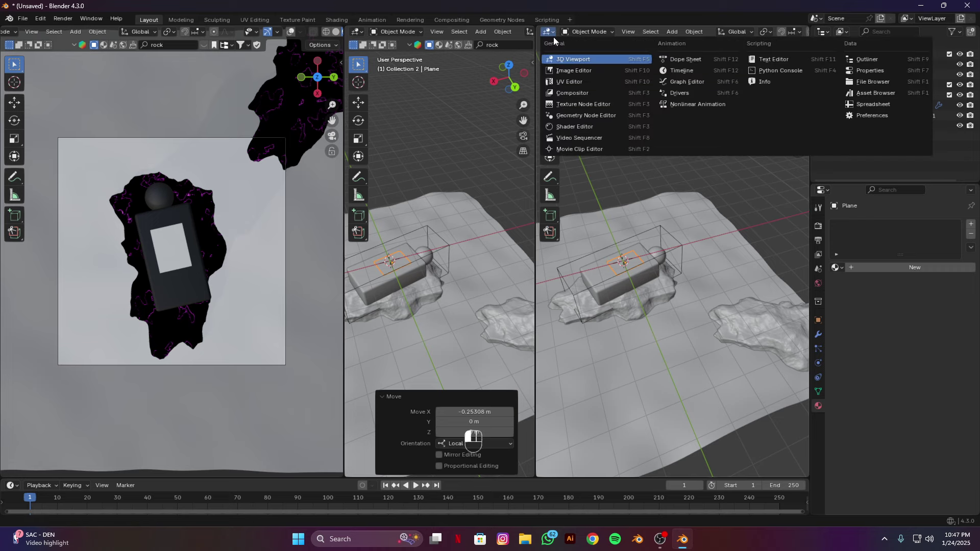
pyautogui.click(577, 128)
pyautogui.press('n')
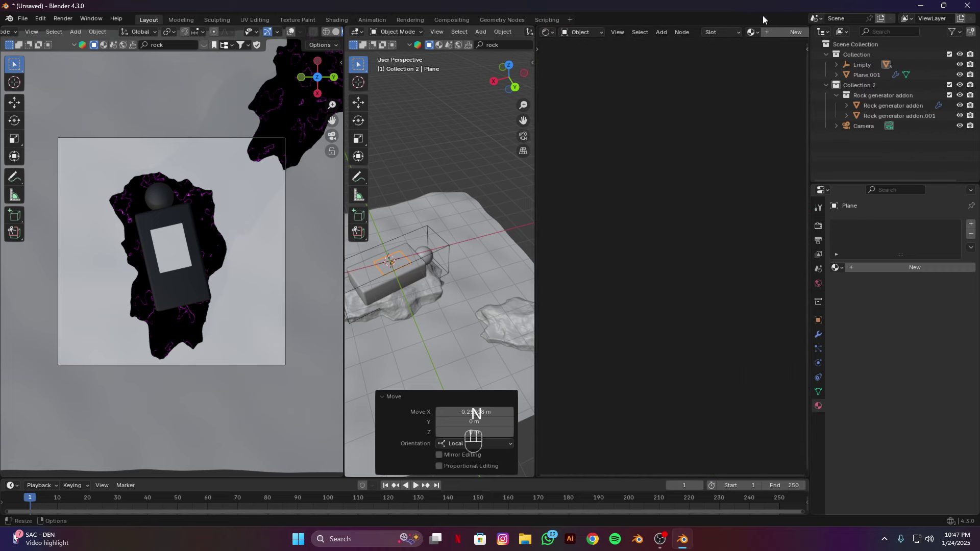
# Create a new material on the label plane and name it "label"
pyautogui.click(775, 32)
pyautogui.click(881, 266)
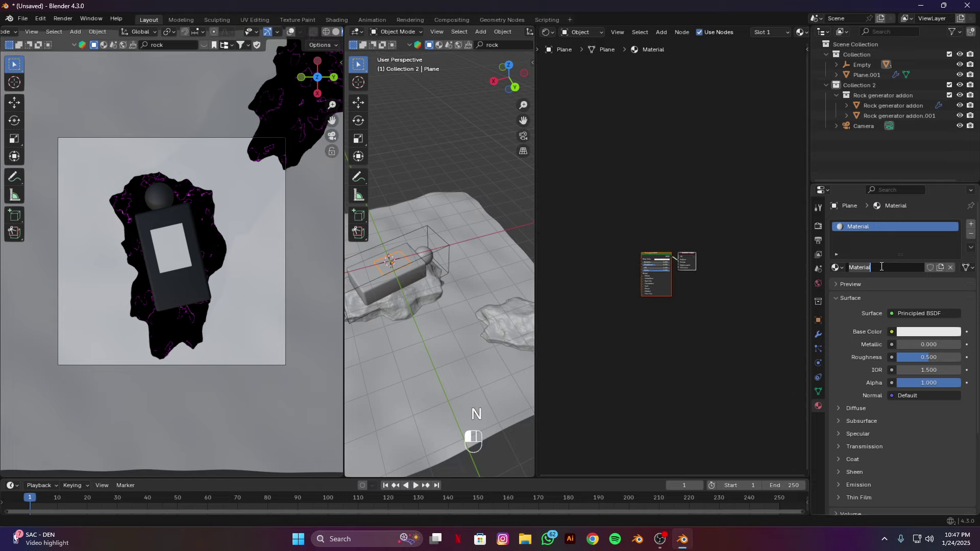
pyautogui.write('label')
pyautogui.press('Return')
pyautogui.scroll(2, 679, 307)
pyautogui.scroll(3, 678, 307)
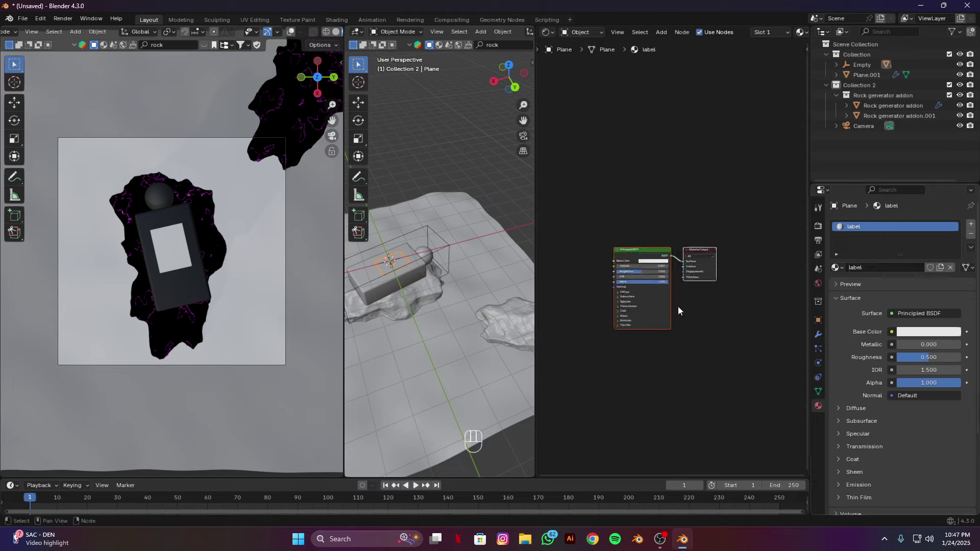
pyautogui.press('g')
pyautogui.click(746, 185)
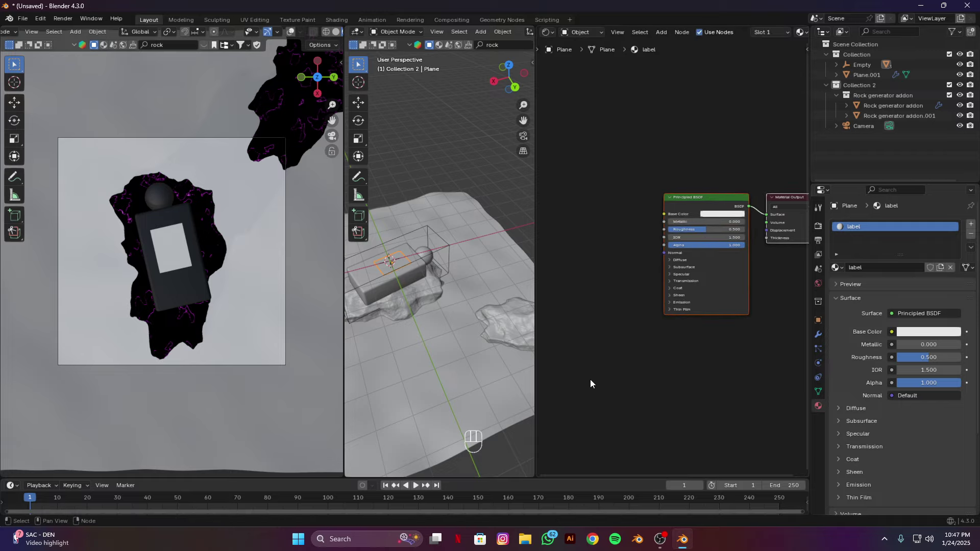
# Switch to File Explorer, open New folder inside Videos, and preview the night-01 image
pyautogui.click(525, 539)
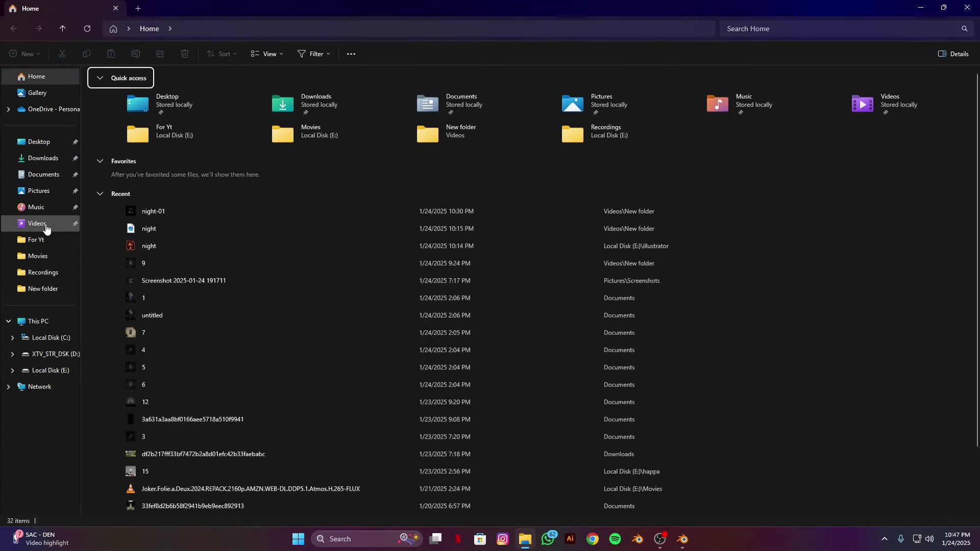
pyautogui.click(41, 223)
pyautogui.doubleClick(173, 122)
pyautogui.doubleClick(173, 115)
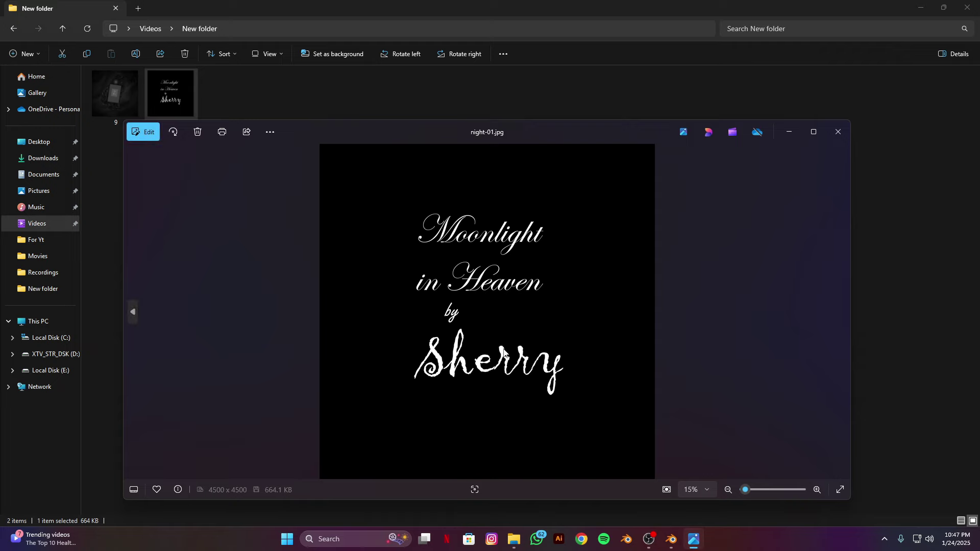
pyautogui.click(838, 132)
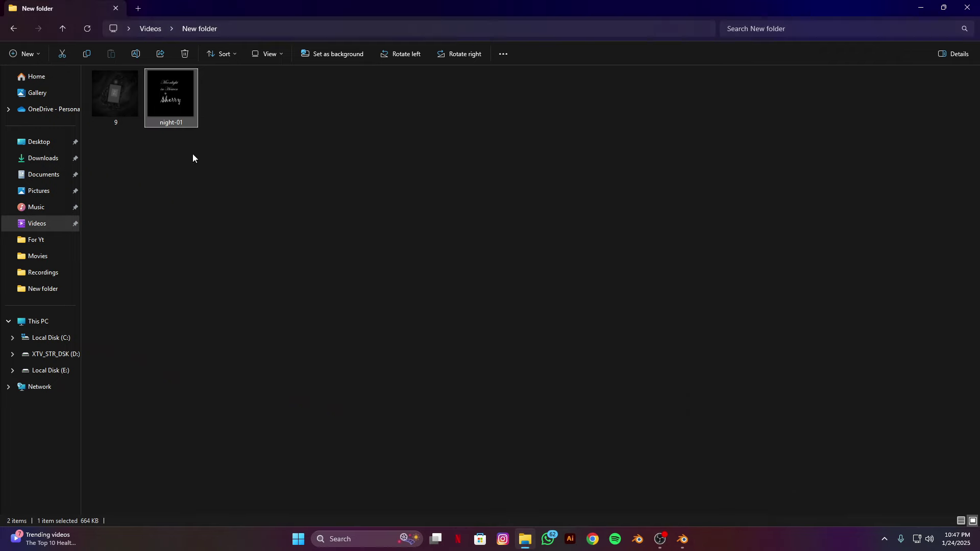
# Add night-01.jpg to the label material as an image texture, link its Color to Base Color, and attach a mapping setup to it
pyautogui.moveTo(171, 97); pyautogui.dragTo(558, 284)
pyautogui.moveTo(634, 294); pyautogui.dragTo(671, 214)
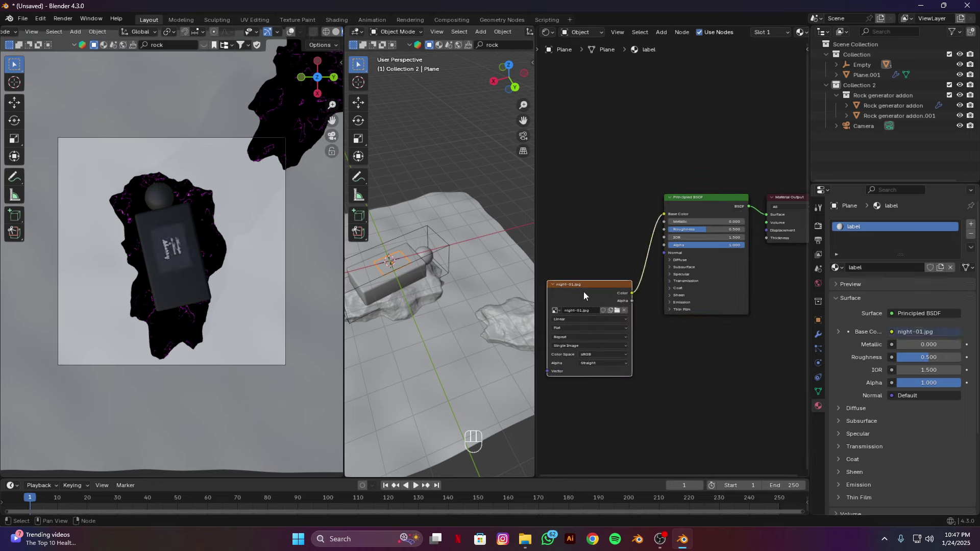
pyautogui.press('ctrl')
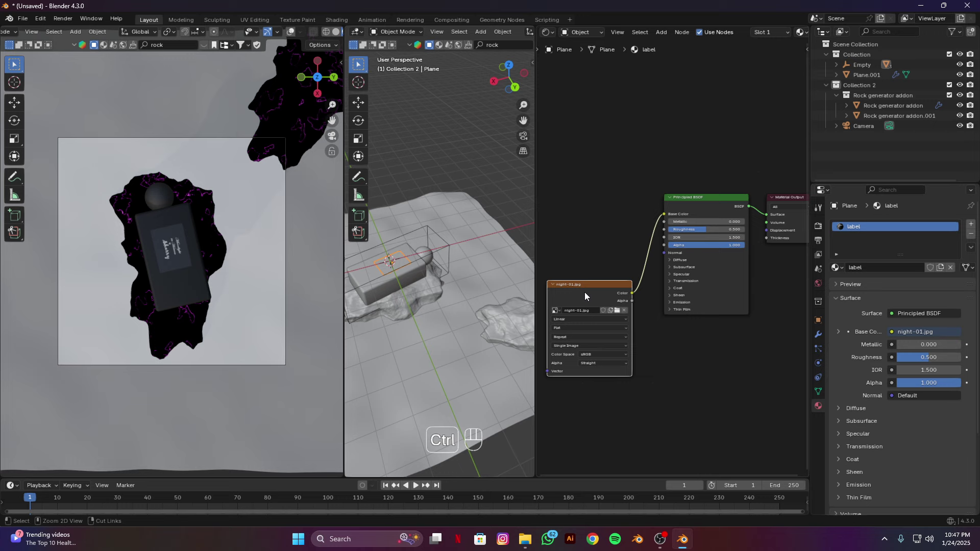
pyautogui.hotkey('ctrl', 't')
pyautogui.scroll(8, 225, 308)
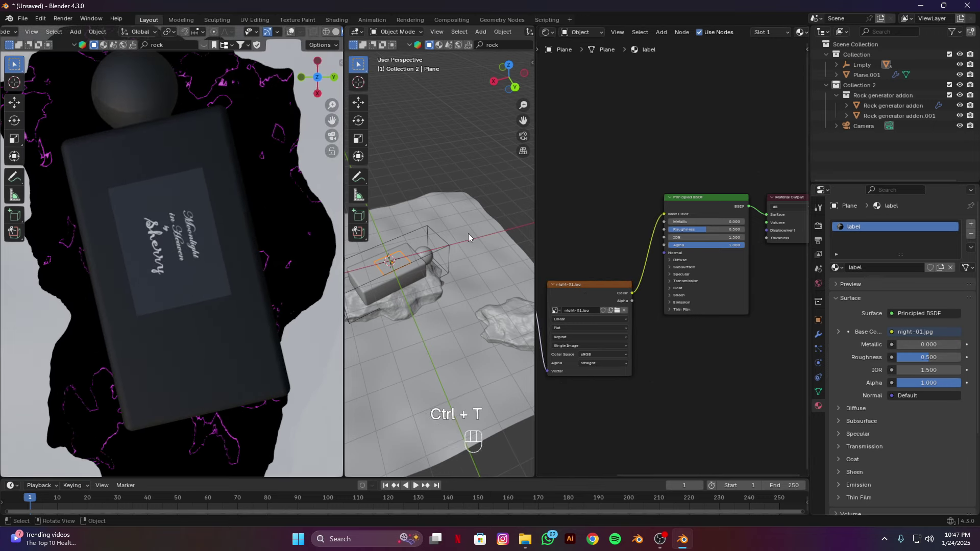
# Turn the Shader Editor area into an Image Editor and display night-01.jpg in it
pyautogui.click(553, 34)
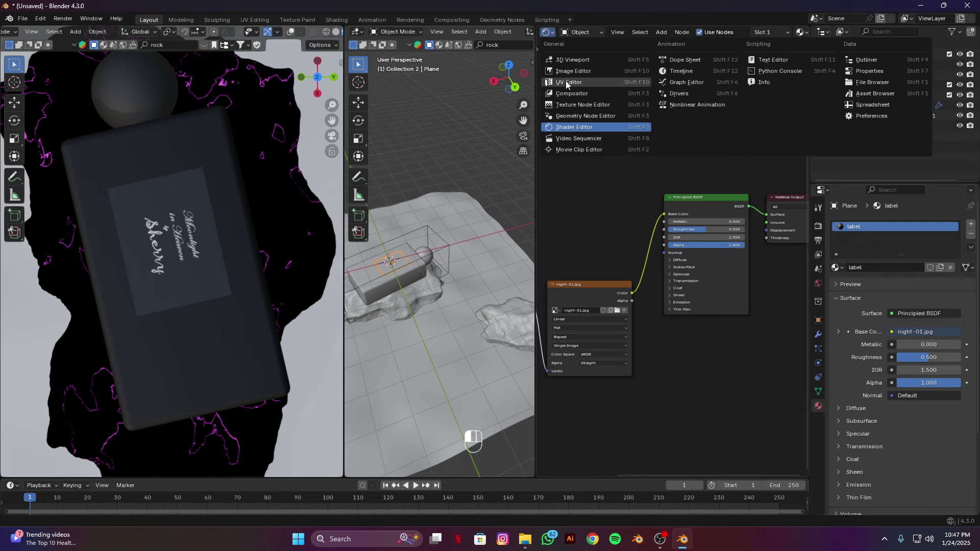
pyautogui.click(567, 70)
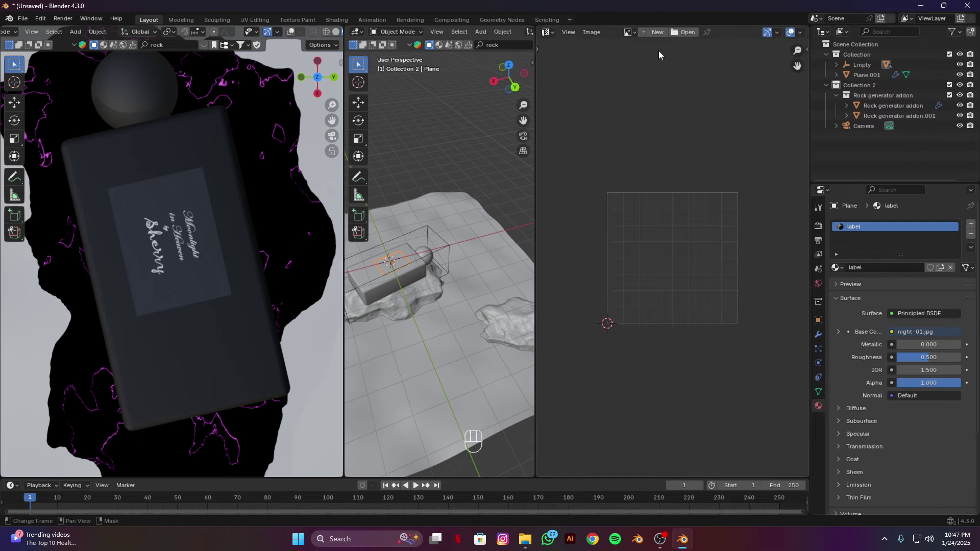
pyautogui.click(630, 36)
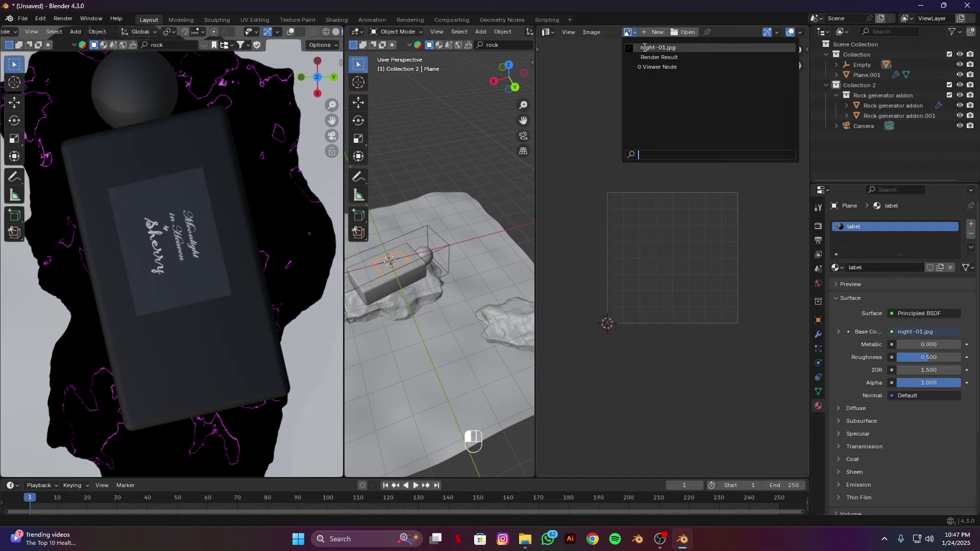
pyautogui.click(644, 47)
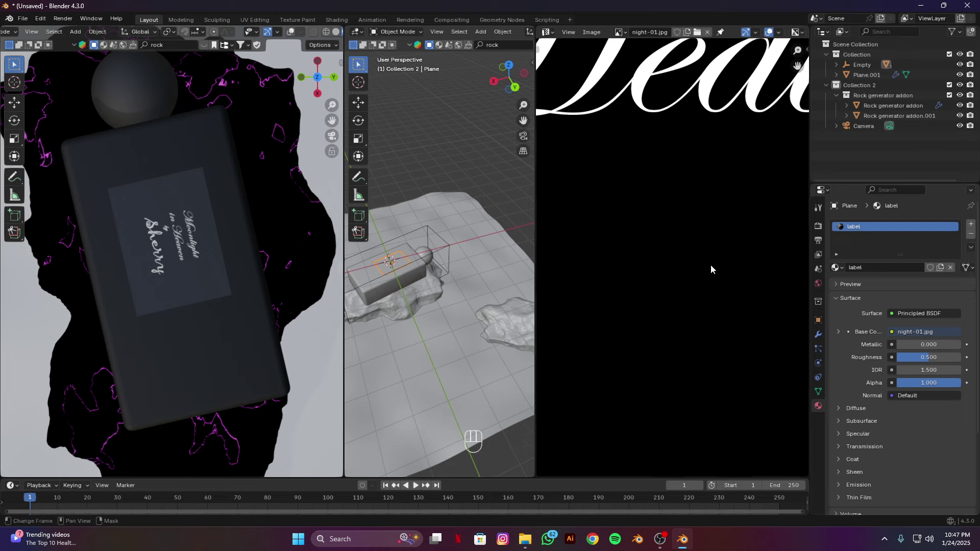
pyautogui.scroll(-8, 653, 265)
pyautogui.scroll(3, 654, 269)
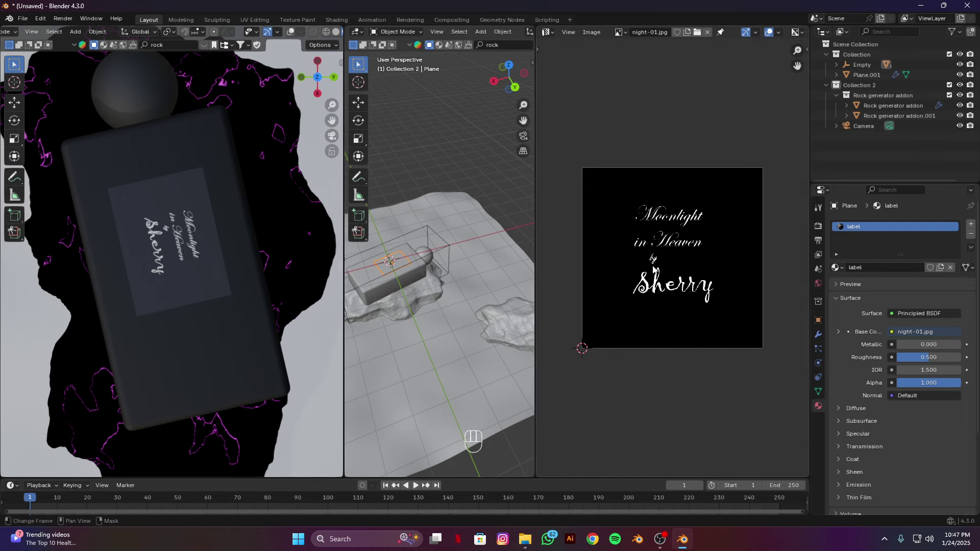
# Rotate all of the label plane's UVs by 90° in Edit Mode, and return to Object Mode
pyautogui.press('Tab')
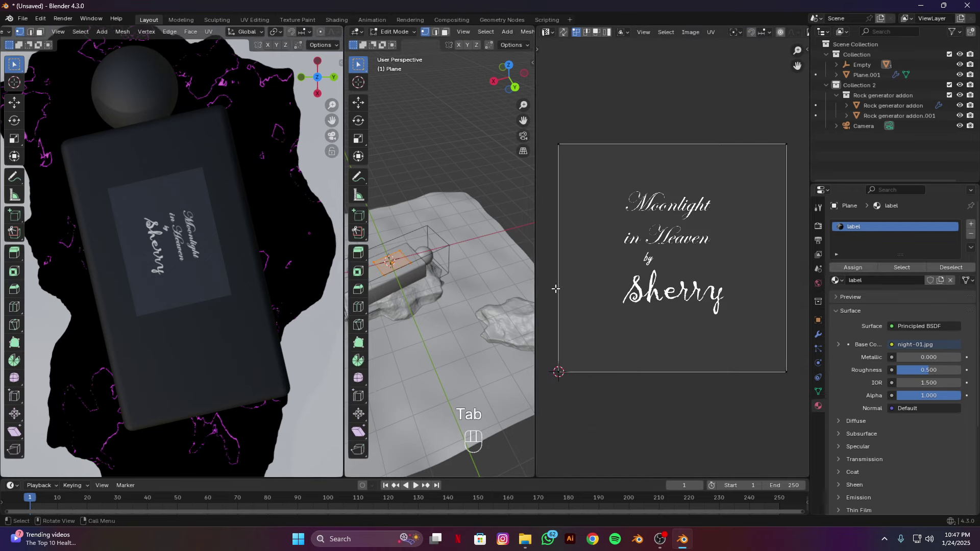
pyautogui.press('a')
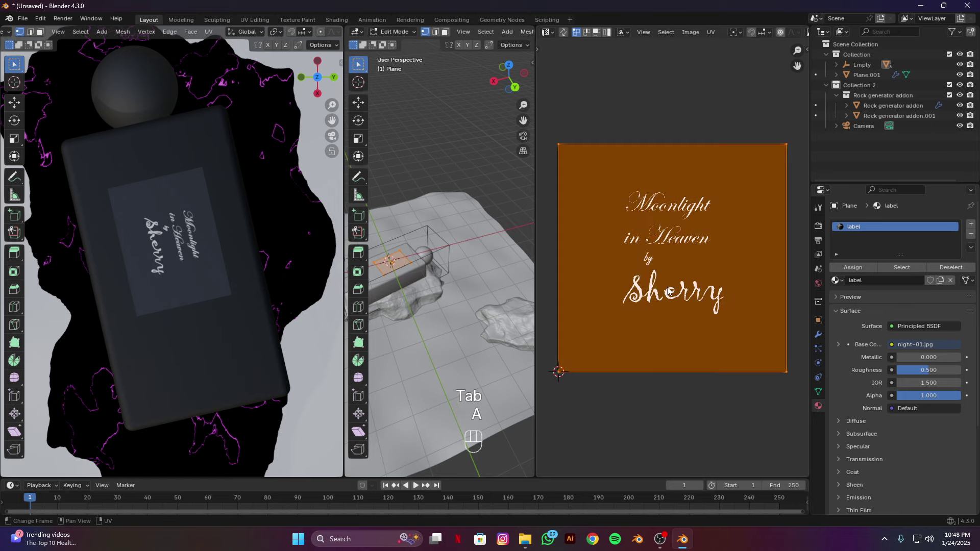
pyautogui.press('r')
pyautogui.press('KP_9')
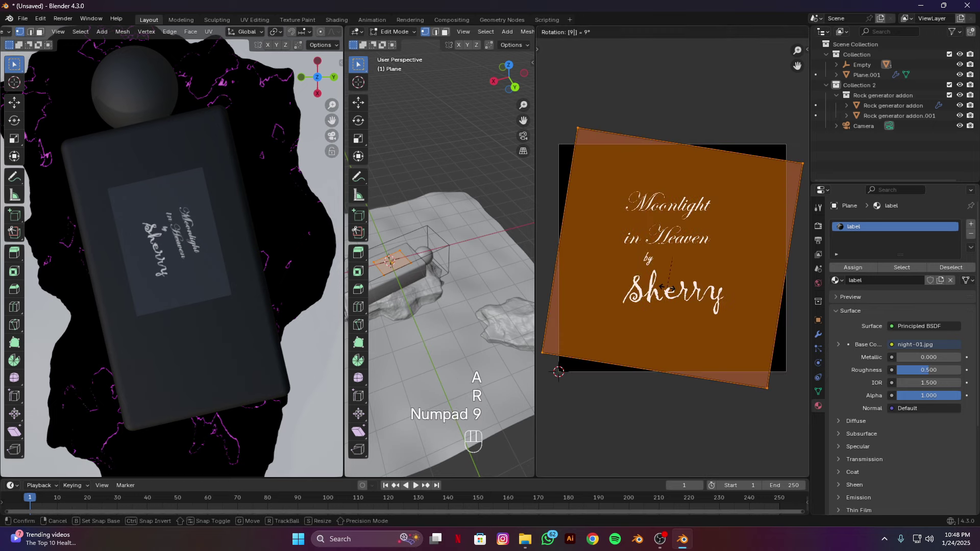
pyautogui.press('KP_0')
pyautogui.press('Return')
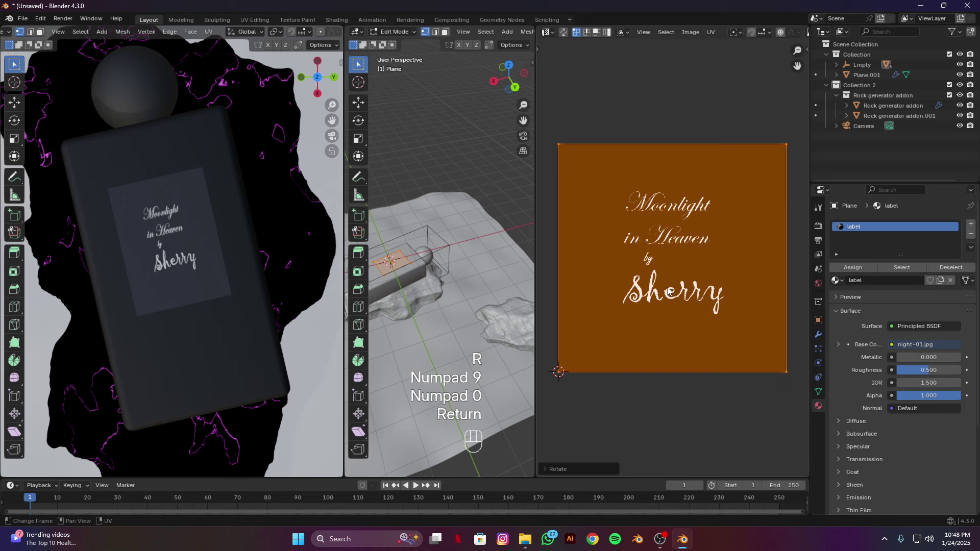
pyautogui.moveTo(457, 286); pyautogui.dragTo(457, 279, button='middle')
pyautogui.press('Tab')
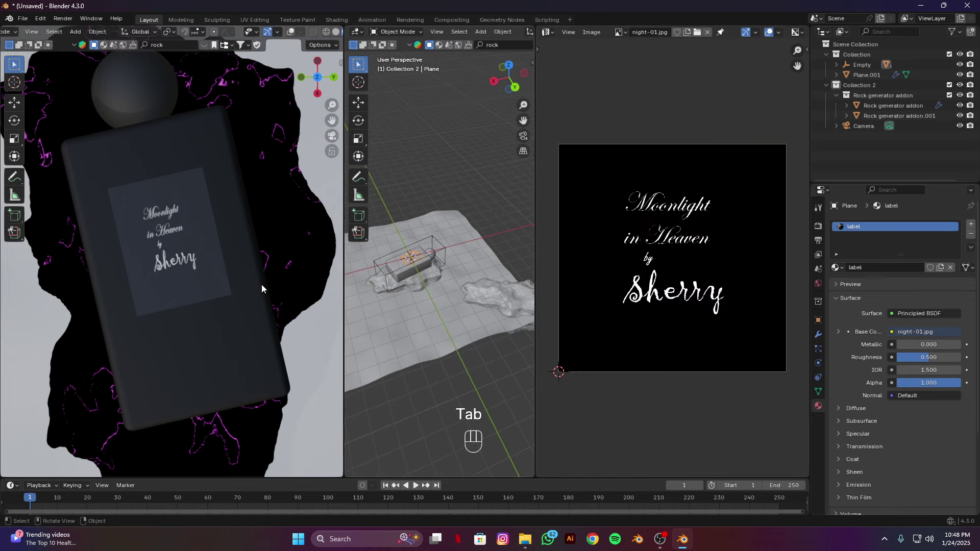
# Select the ground plane and widen the perspective viewport over the Image Editor area
pyautogui.scroll(-5, 239, 284)
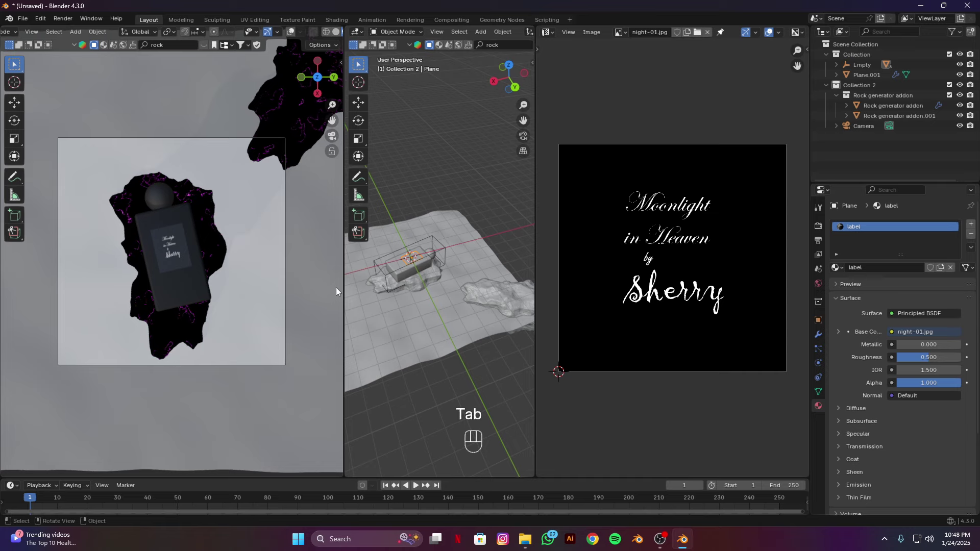
pyautogui.scroll(-3, 326, 290)
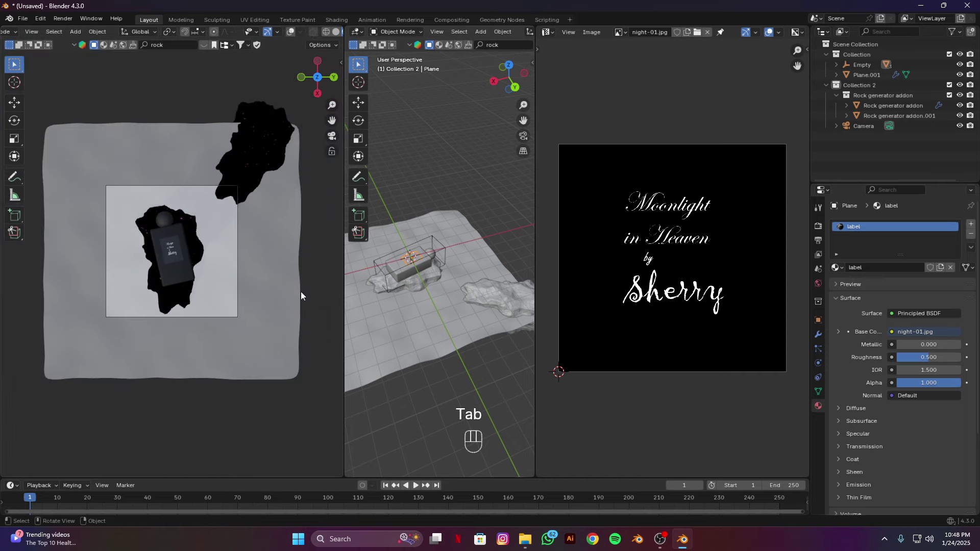
pyautogui.click(274, 293)
pyautogui.moveTo(533, 254); pyautogui.dragTo(795, 255)
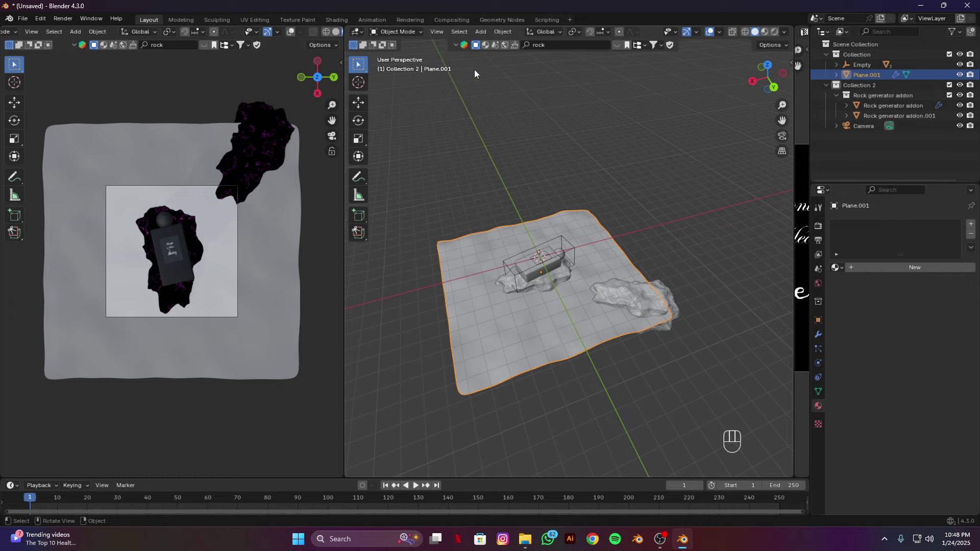
# Set the asset library search to materials and search for "sand"
pyautogui.click(503, 45)
pyautogui.click(491, 47)
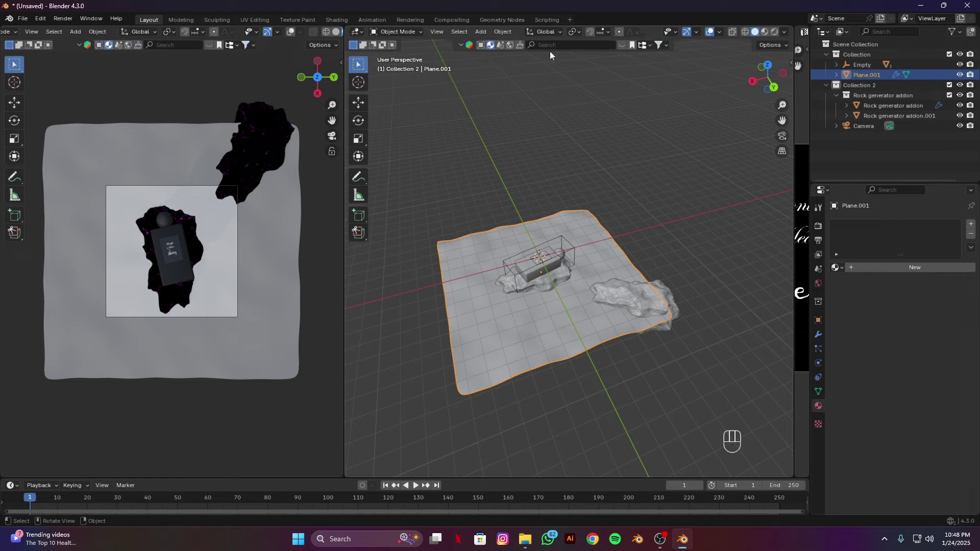
pyautogui.click(560, 45)
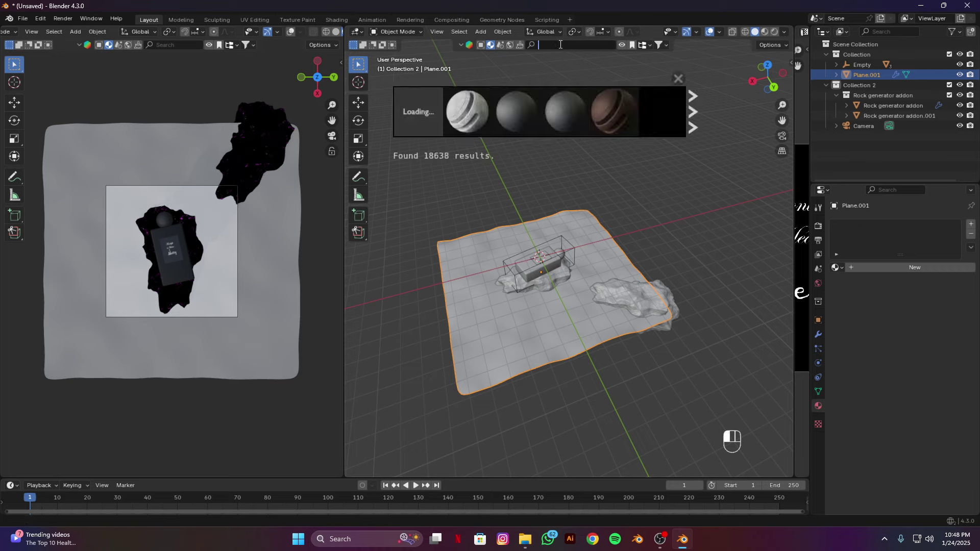
pyautogui.write('sand')
pyautogui.press('Return')
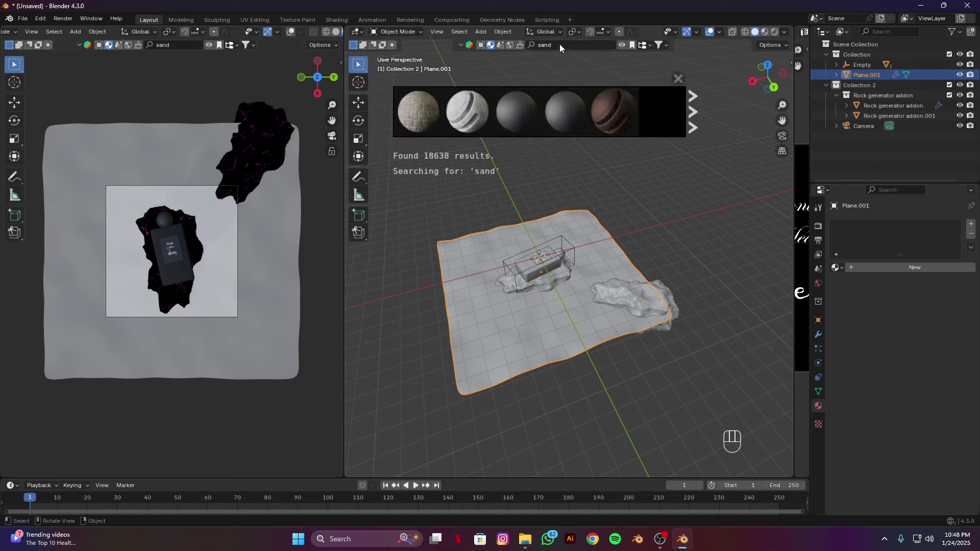
# Browse the sand materials and apply the wavy, rippled Sand material to the ground plane
pyautogui.moveTo(418, 118)
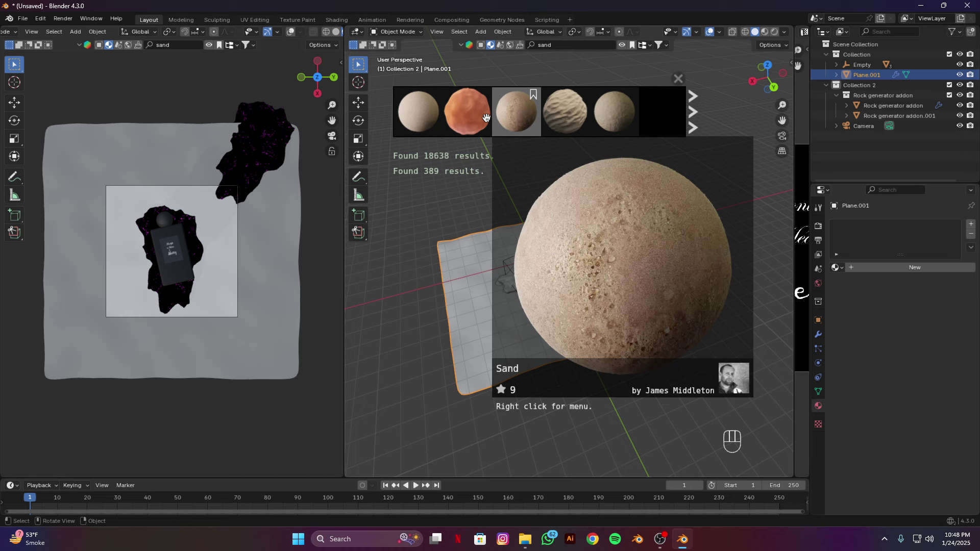
pyautogui.moveTo(574, 122)
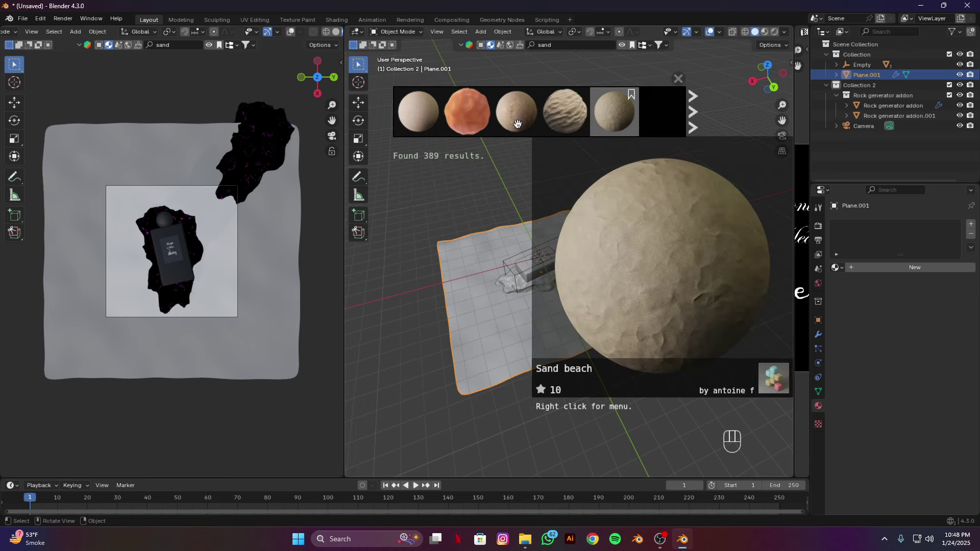
pyautogui.click(699, 114)
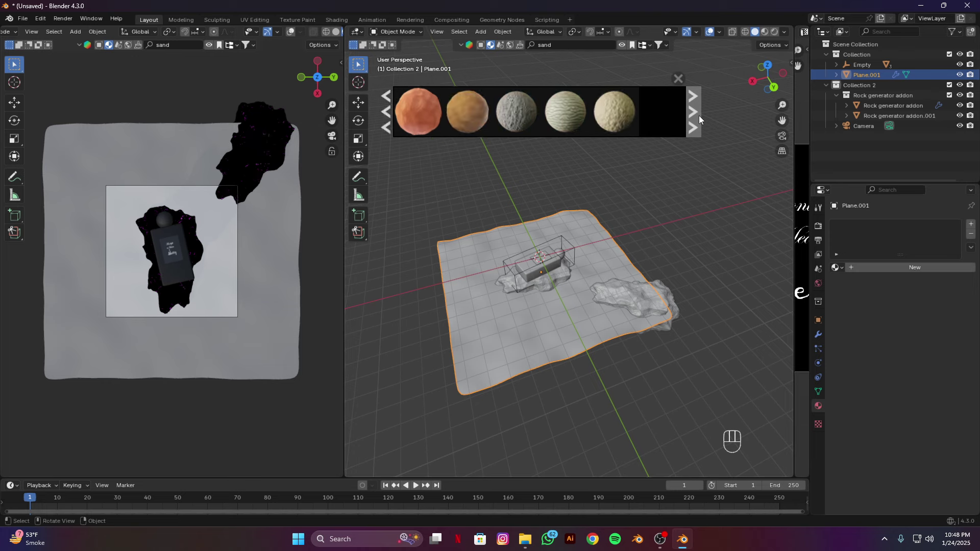
pyautogui.click(385, 113)
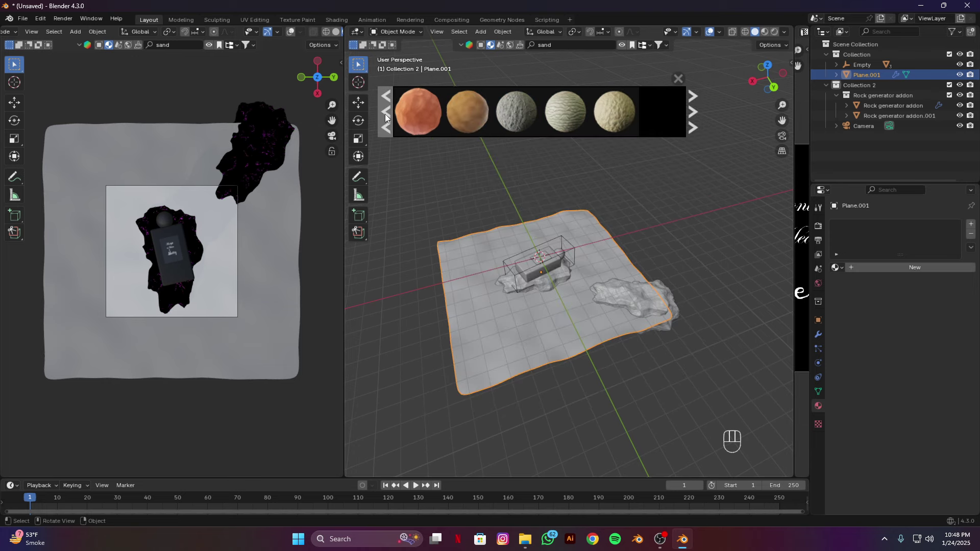
pyautogui.moveTo(565, 111)
pyautogui.moveTo(565, 111); pyautogui.dragTo(544, 323)
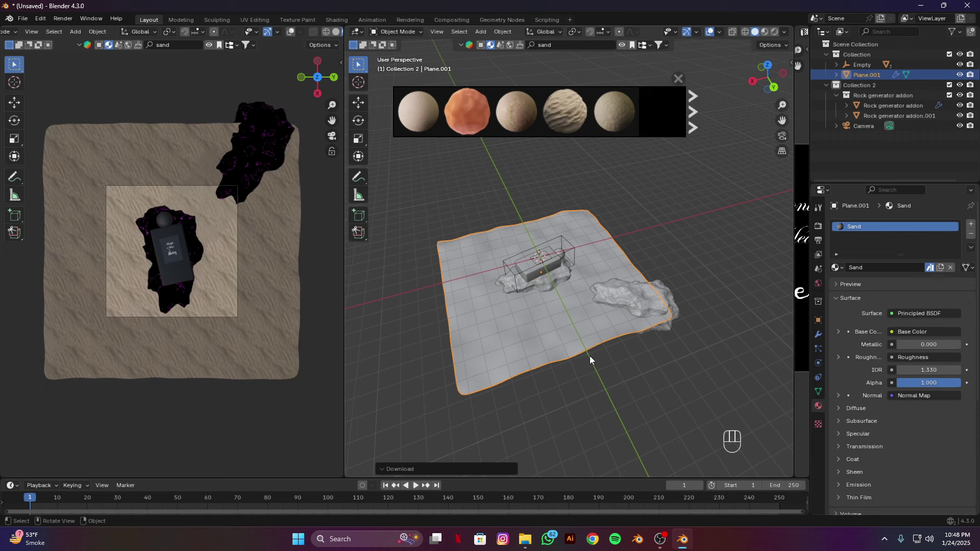
# Widen the Image Editor over the perspective viewport and display sand01_BaseColor.jpg in it
pyautogui.scroll(4, 612, 350)
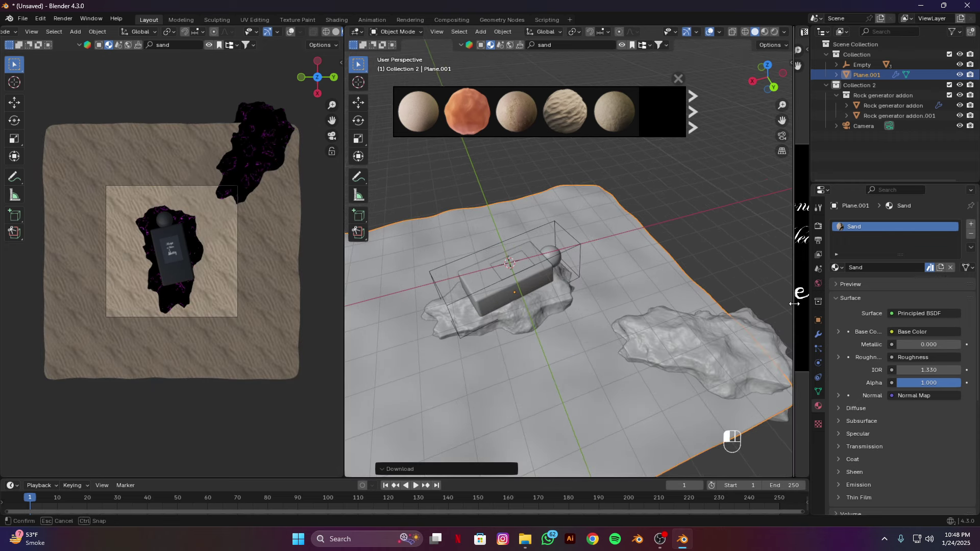
pyautogui.moveTo(795, 307); pyautogui.dragTo(429, 189)
pyautogui.click(564, 32)
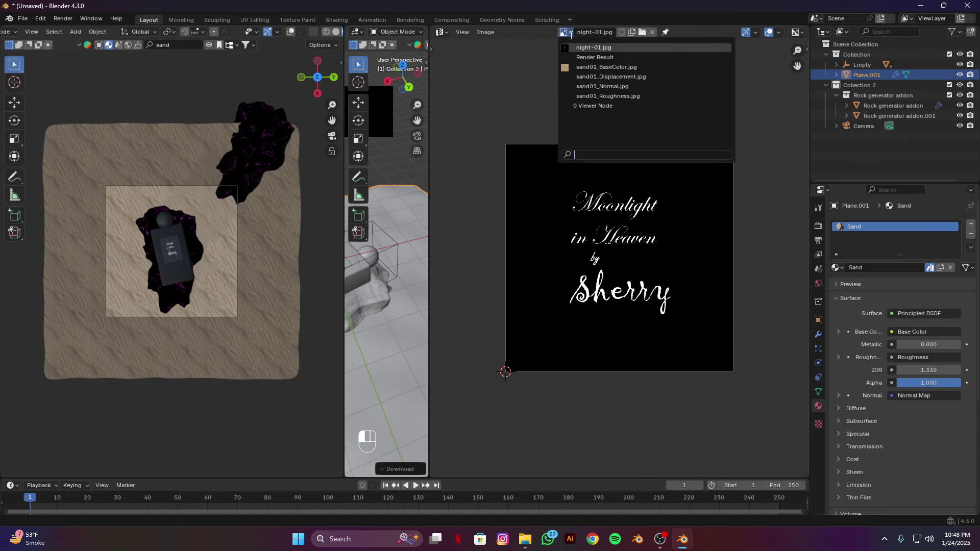
pyautogui.click(592, 68)
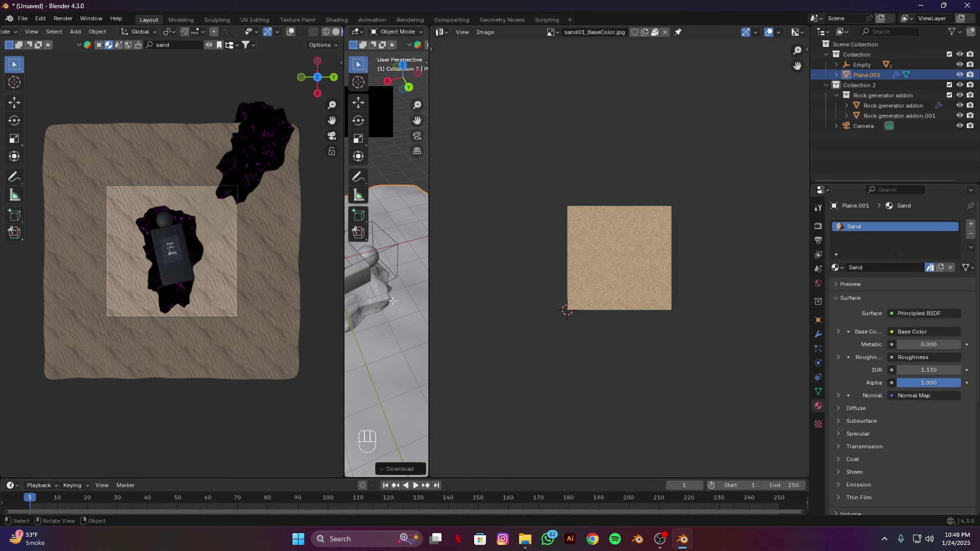
# Scale all of the ground plane's UVs down to about 0.098 so they fit inside the sand texture, returning to Object Mode
pyautogui.press('Tab')
pyautogui.press('a')
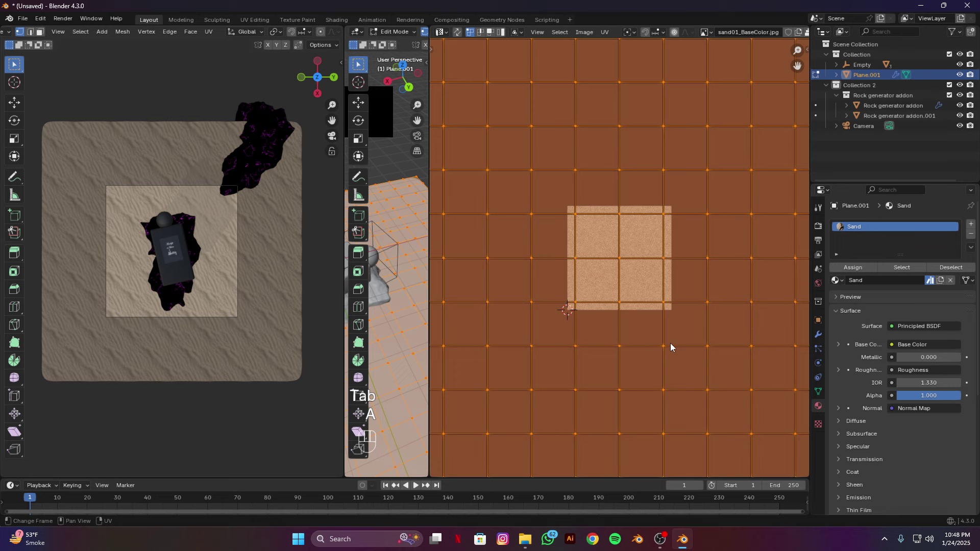
pyautogui.press('s')
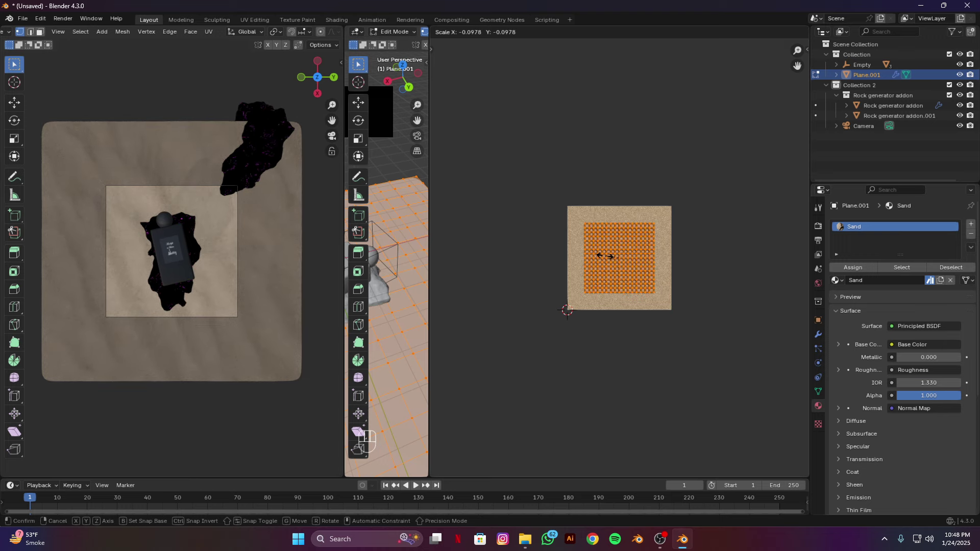
pyautogui.click(604, 256)
pyautogui.scroll(2, 203, 288)
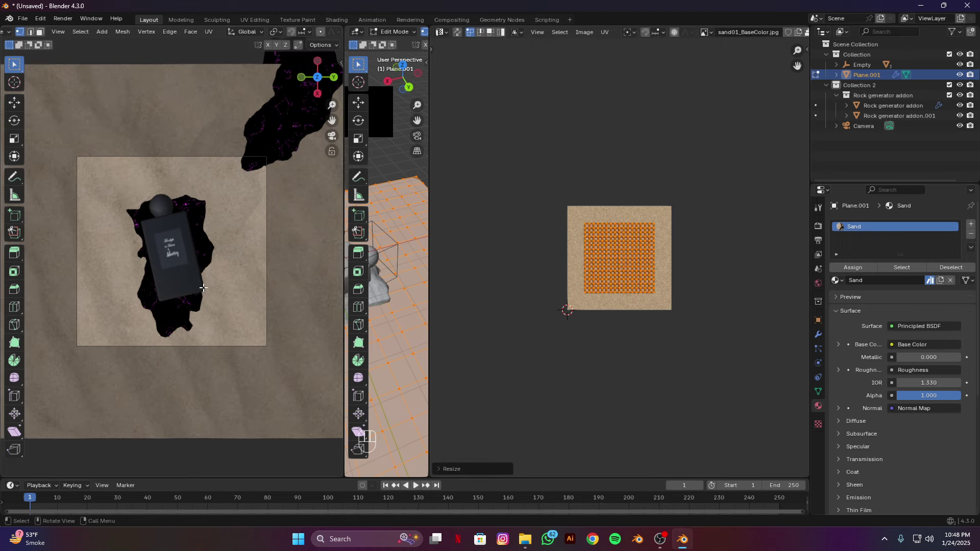
pyautogui.press('Tab')
# Widen the perspective viewport over the Image Editor and close the sand asset results strip
pyautogui.moveTo(429, 286); pyautogui.dragTo(888, 284)
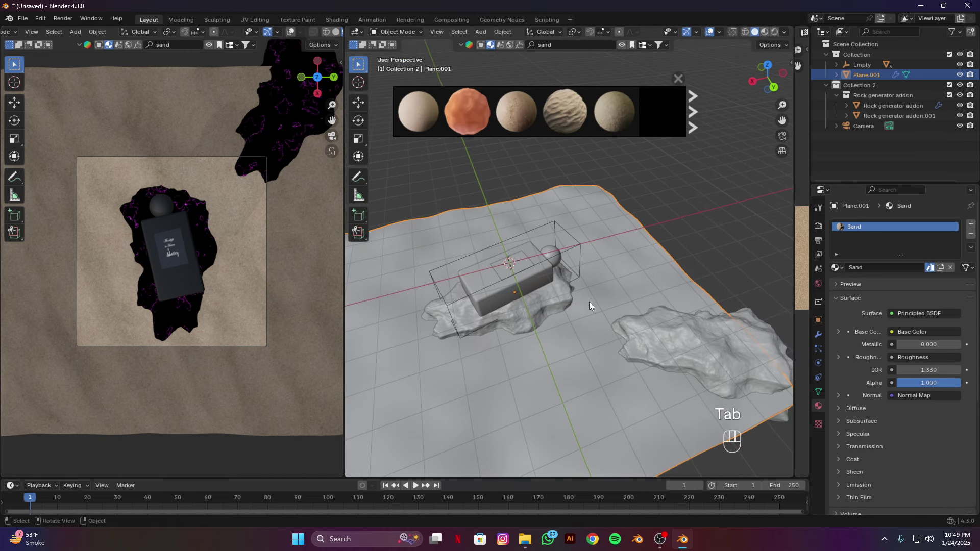
pyautogui.scroll(-4, 589, 302)
pyautogui.click(678, 79)
# Add an area light at the scene origin and raise it about 5.59 m along Z above the bottle
pyautogui.keyDown('alt'); pyautogui.moveTo(598, 202); pyautogui.dragTo(627, 222, button='middle'); pyautogui.keyUp('alt')
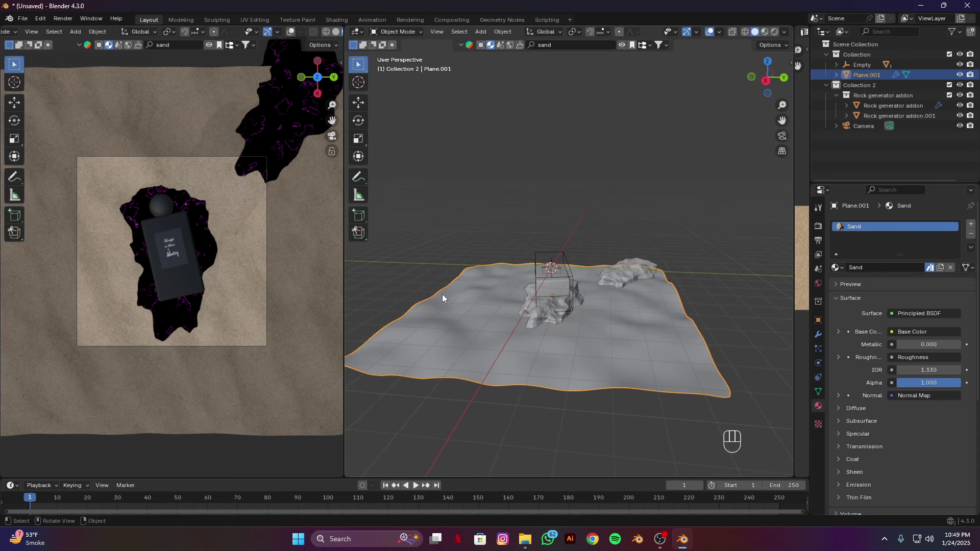
pyautogui.hotkey('shift', 'a')
pyautogui.moveTo(405, 272)
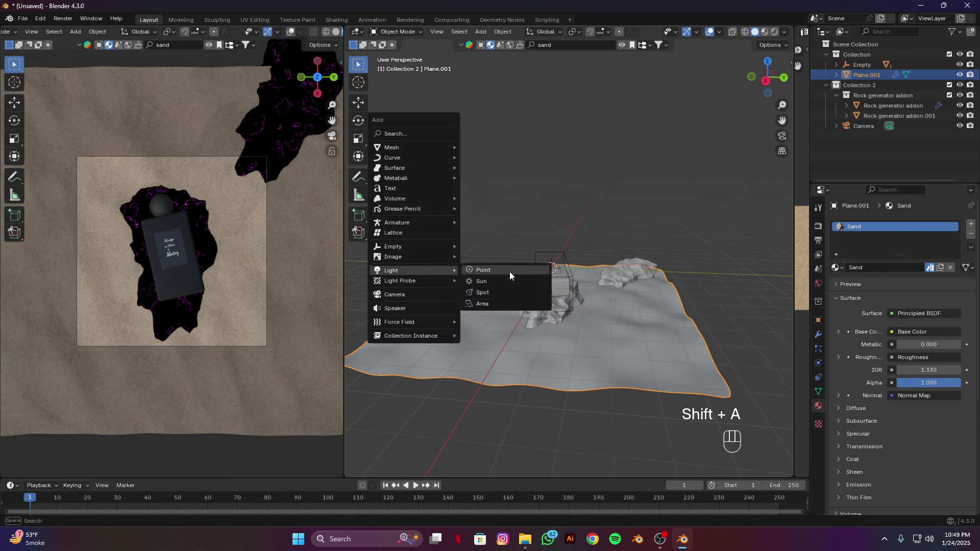
pyautogui.click(497, 301)
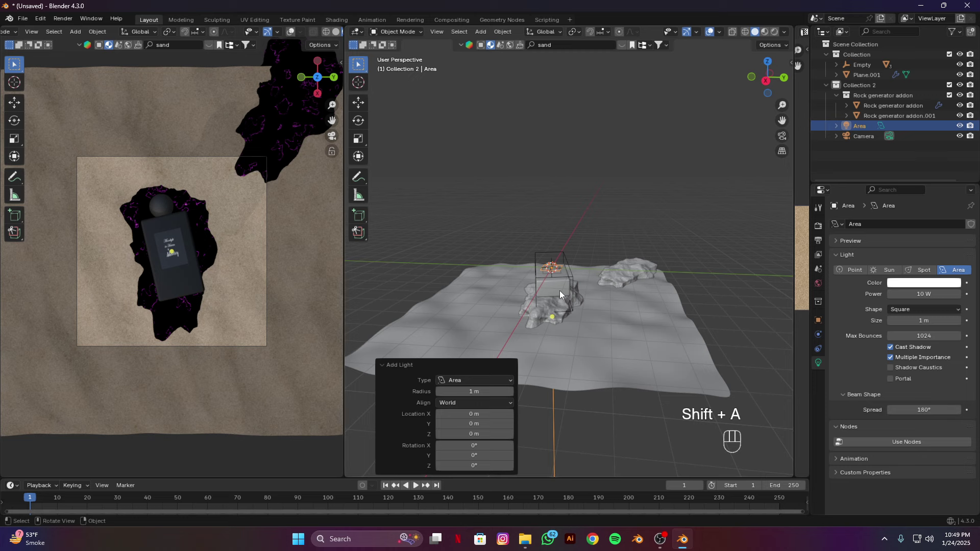
pyautogui.press('g')
pyautogui.press('z')
pyautogui.click(550, 178)
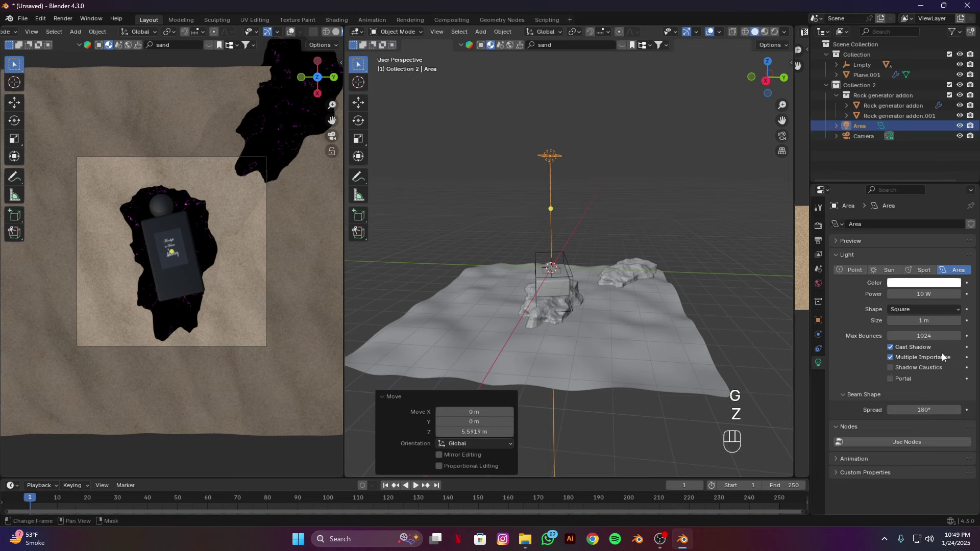
# Give the area light a Disk shape with a power of 80 W and a size of 6 m
pyautogui.click(924, 310)
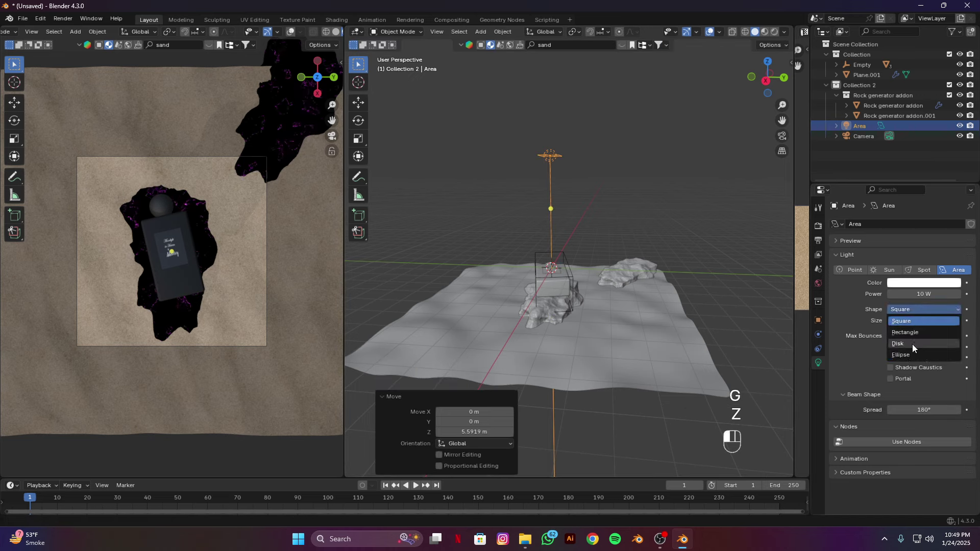
pyautogui.click(912, 344)
pyautogui.click(920, 295)
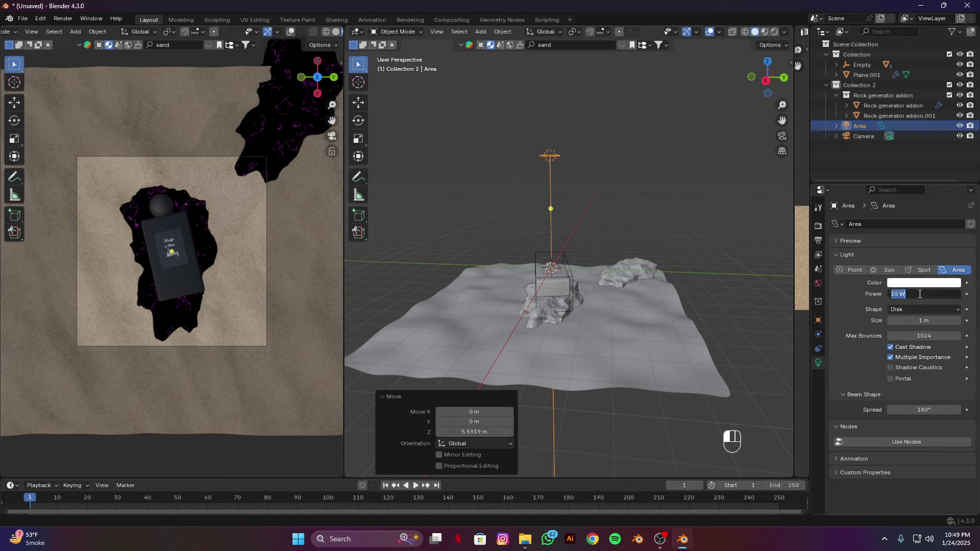
pyautogui.write('80')
pyautogui.press('Return')
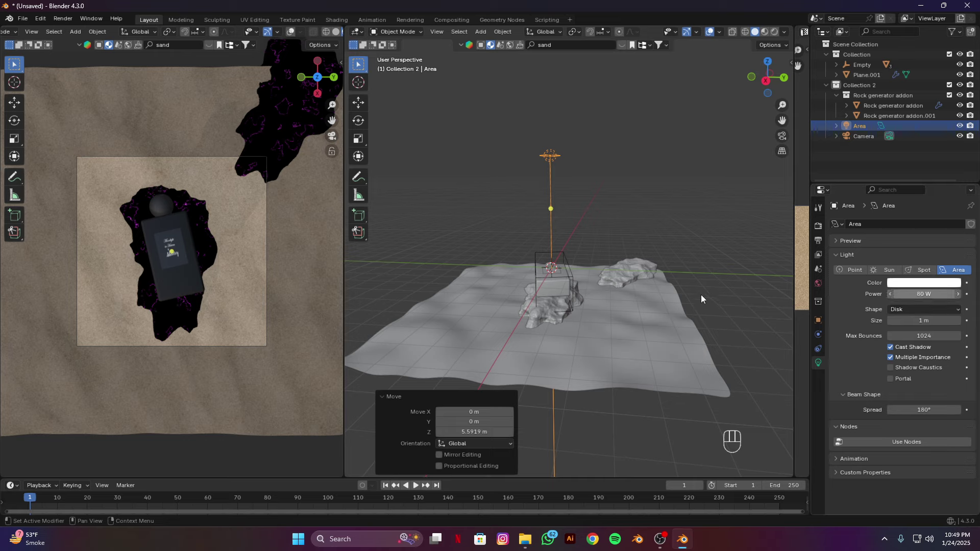
pyautogui.click(929, 325)
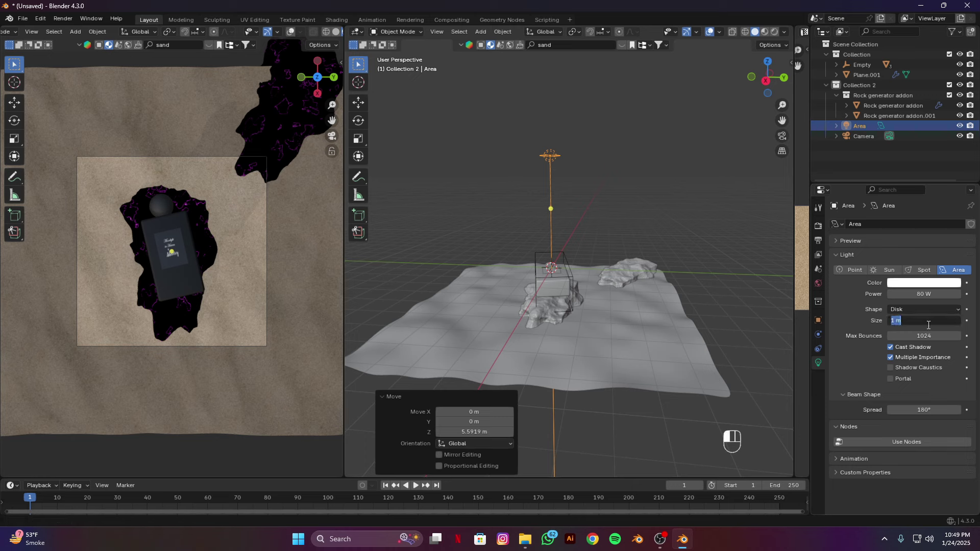
pyautogui.write('6')
pyautogui.press('Return')
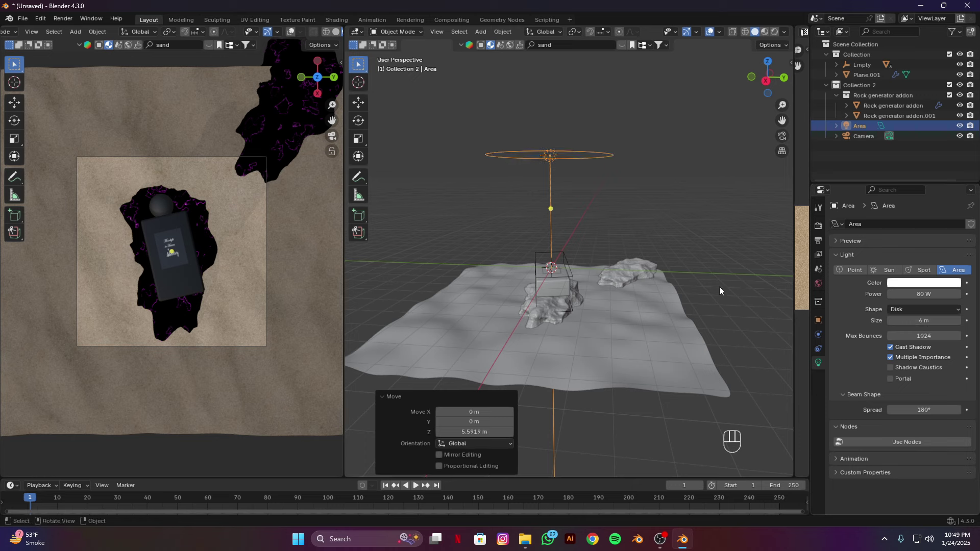
# Switch the top-down viewport to Rendered shading to check the area light's effect on the scene
pyautogui.moveTo(719, 287)
pyautogui.keyDown('alt'); pyautogui.mouseDown(button='middle')
pyautogui.moveTo(716, 252)
pyautogui.moveTo(712, 291)
pyautogui.moveTo(703, 289)
pyautogui.mouseUp(button='middle'); pyautogui.keyUp('alt')
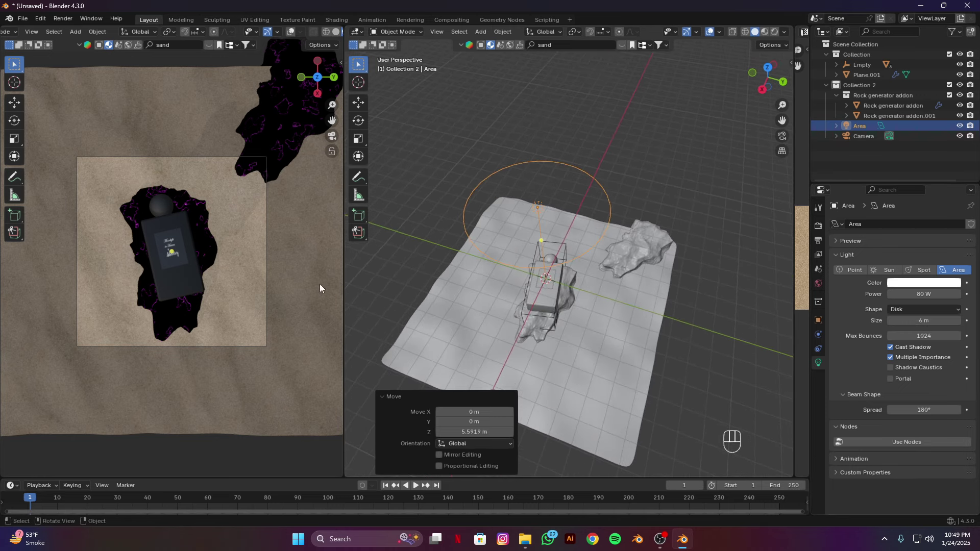
pyautogui.press('z')
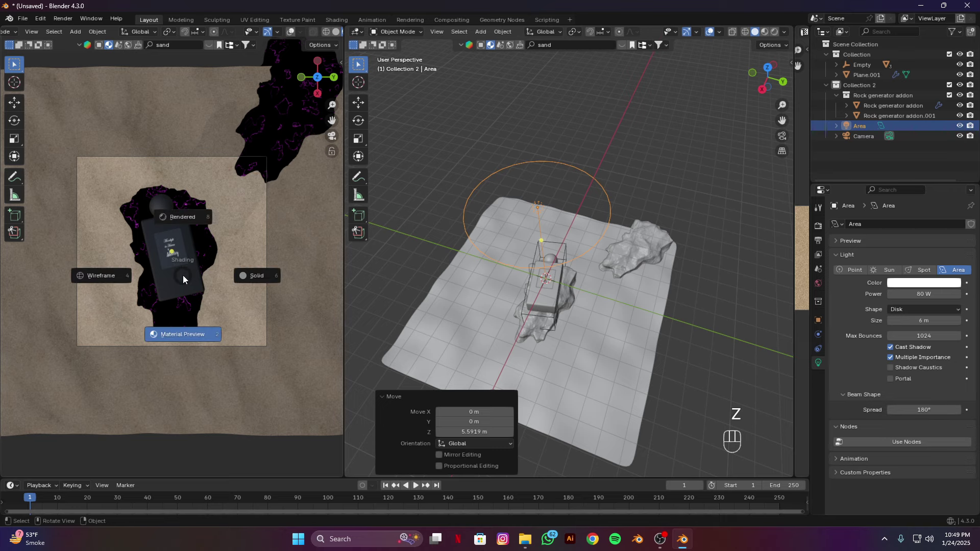
pyautogui.click(188, 227)
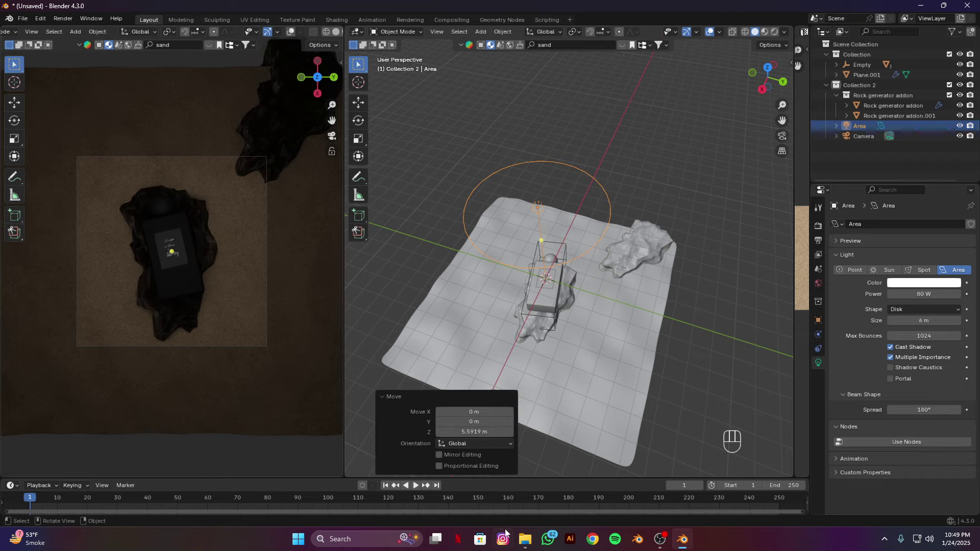
# Switch to File Explorer, view the reference image 9.png enlarged, and return to Blender
pyautogui.click(526, 539)
pyautogui.click(131, 110)
pyautogui.doubleClick(131, 110)
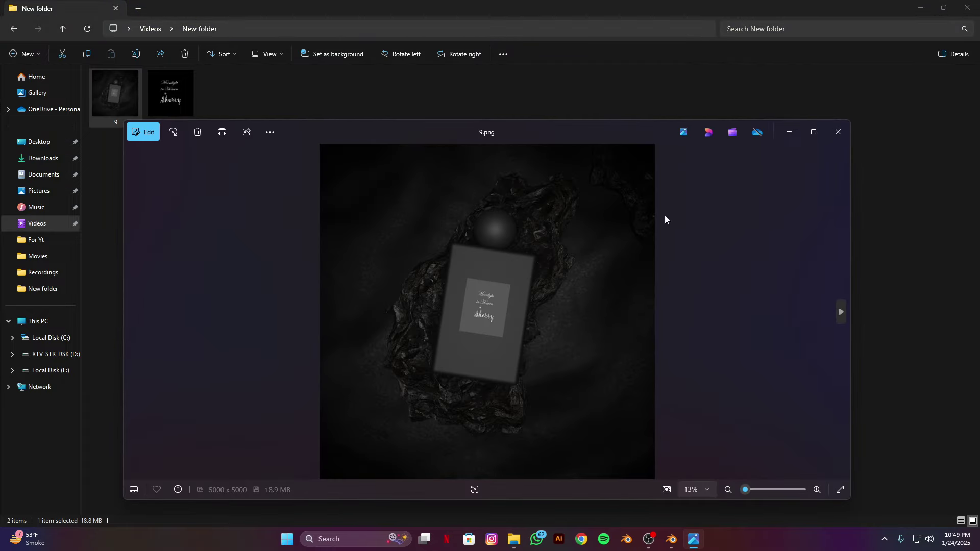
pyautogui.click(813, 131)
pyautogui.click(670, 539)
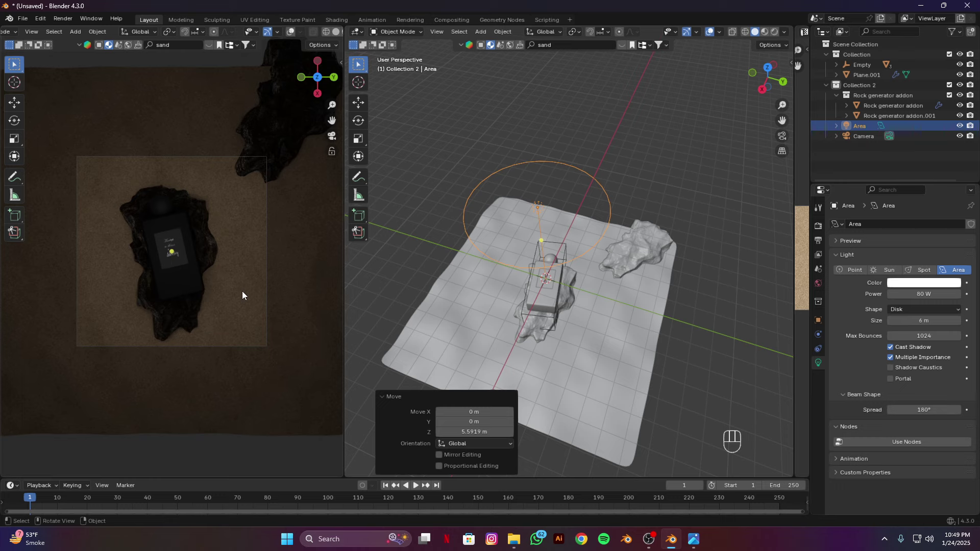
# Set the top-down viewport's shading back to Material Preview
pyautogui.moveTo(545, 334); pyautogui.dragTo(586, 290, button='middle')
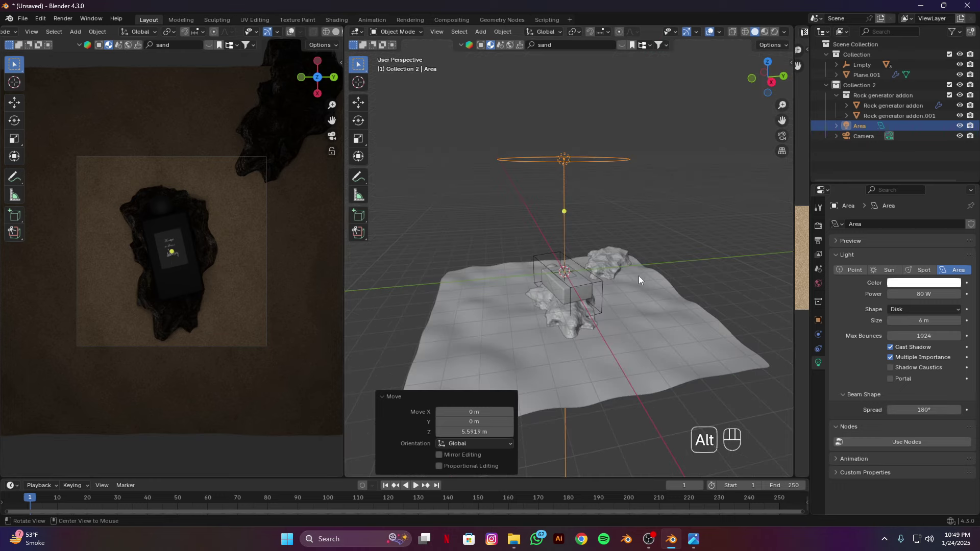
pyautogui.press('z')
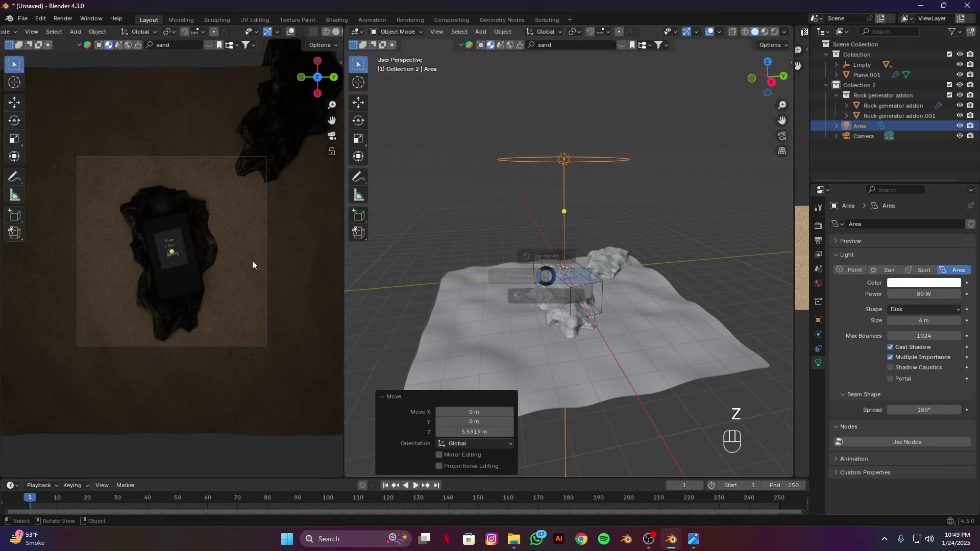
pyautogui.click(252, 261)
pyautogui.rightClick(252, 260)
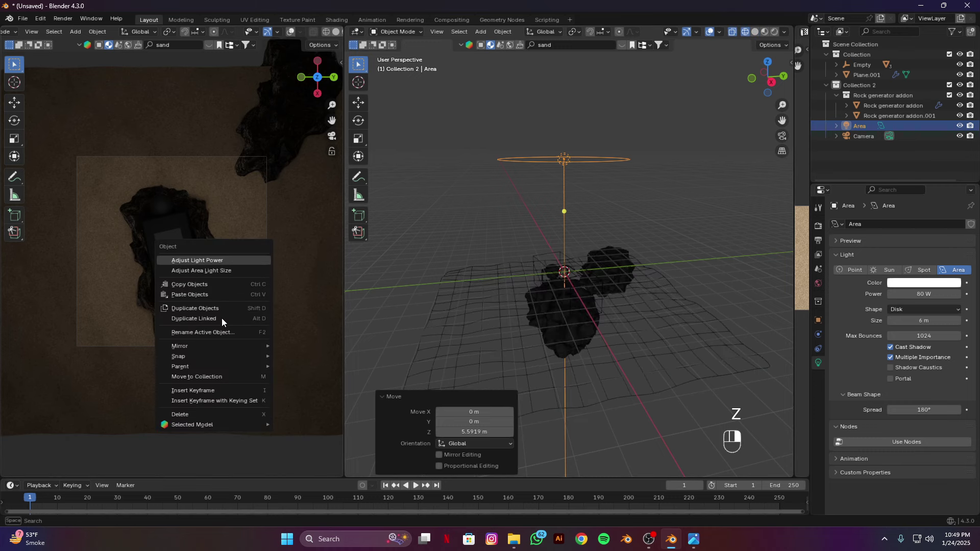
pyautogui.press('Escape')
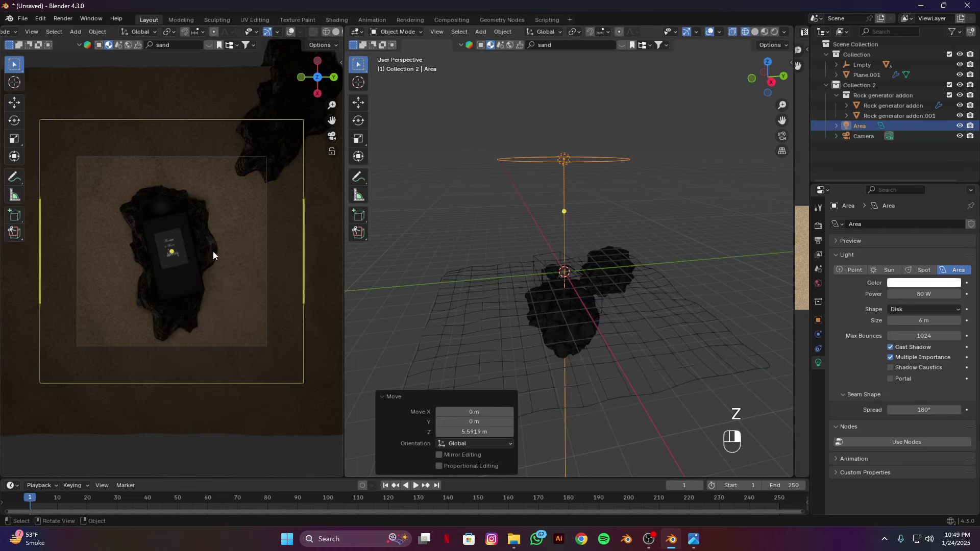
pyautogui.hotkey('shift', 'z')
pyautogui.press('z')
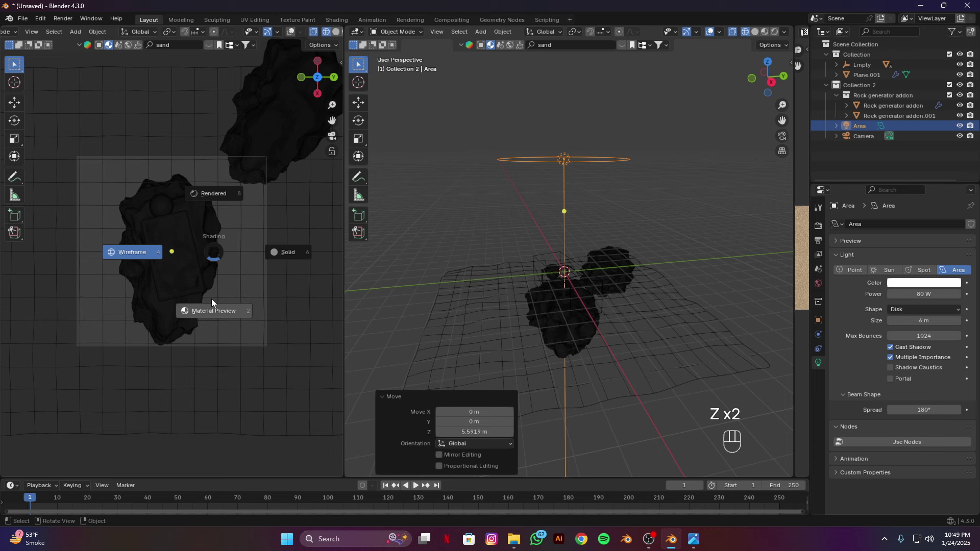
pyautogui.click(212, 299)
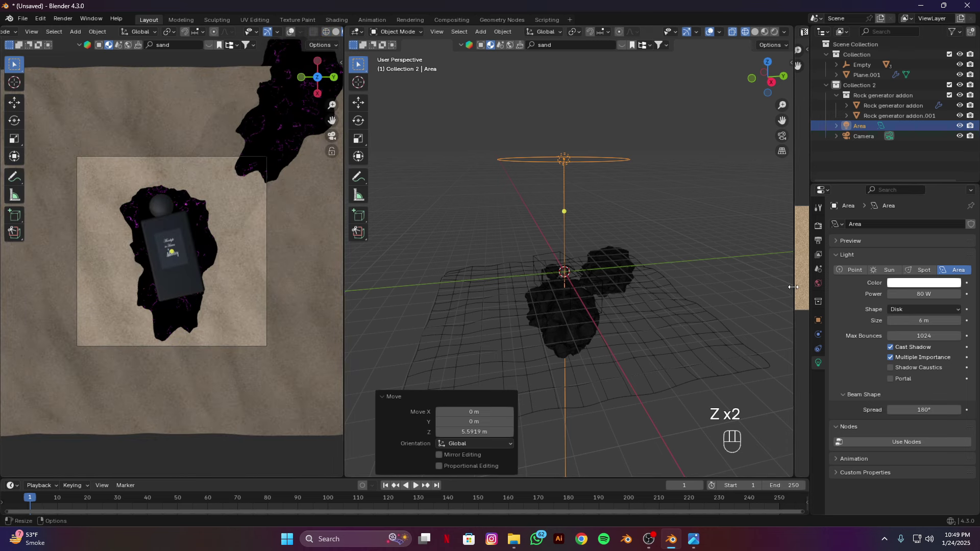
# Turn the widened Image Editor into a Shader Editor, restore solid shading in the perspective viewport, and select the ground plane
pyautogui.moveTo(795, 286); pyautogui.dragTo(485, 288)
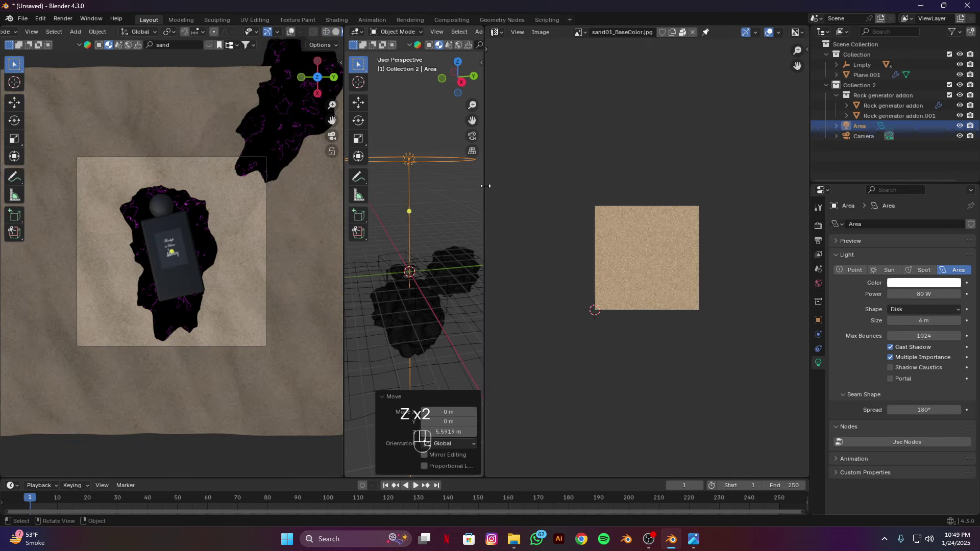
pyautogui.click(495, 32)
pyautogui.click(510, 124)
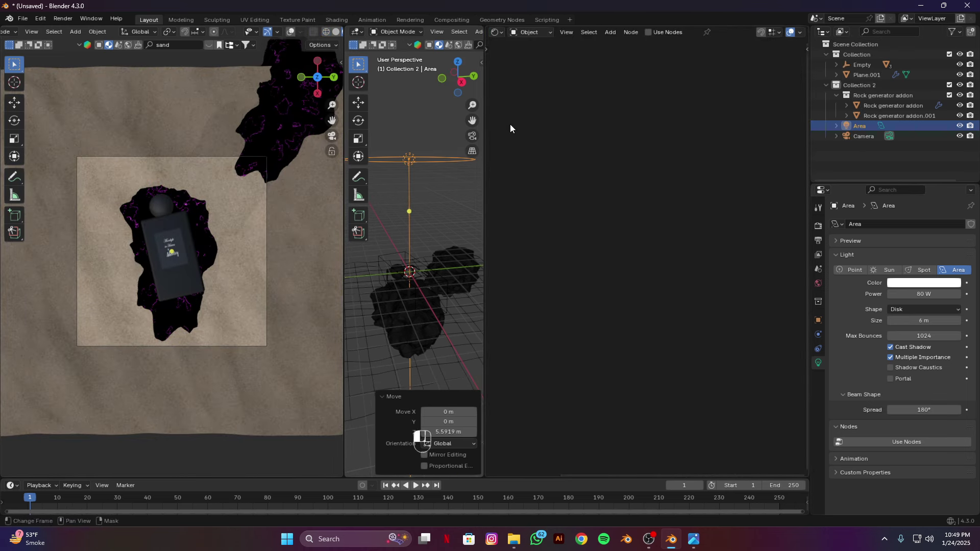
pyautogui.hotkey('shift', 'z')
pyautogui.click(437, 339)
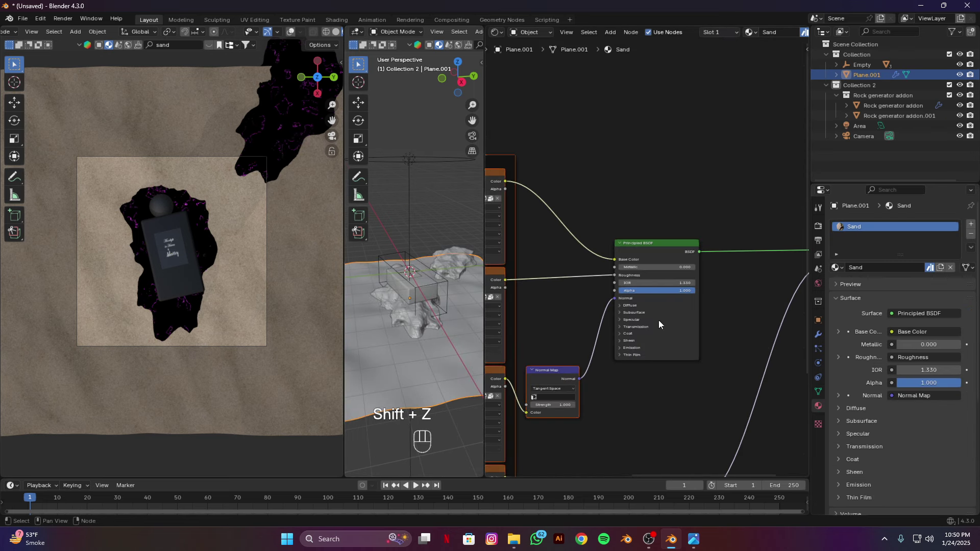
# Disconnect the texture from the Sand material's Base Color and set that colour to black
pyautogui.scroll(-1, 658, 322)
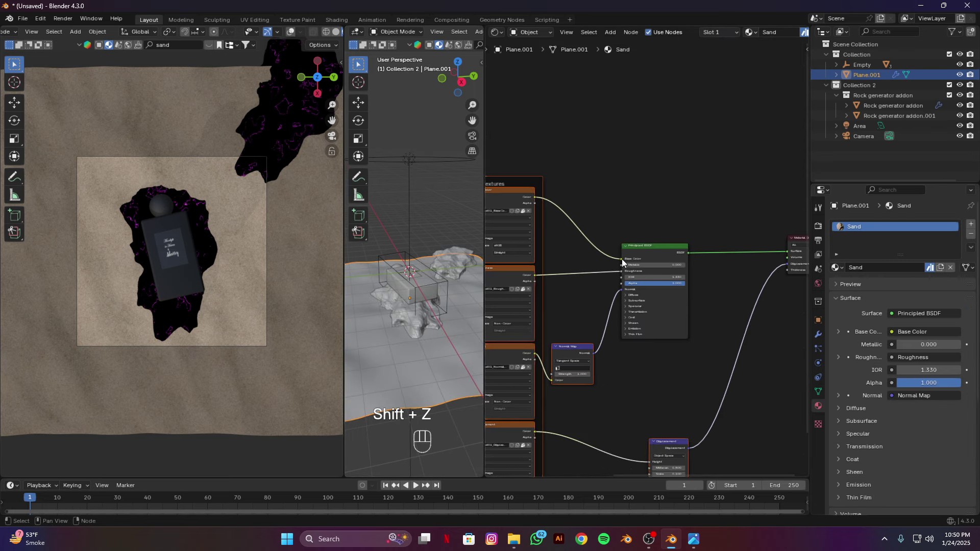
pyautogui.scroll(2, 622, 259)
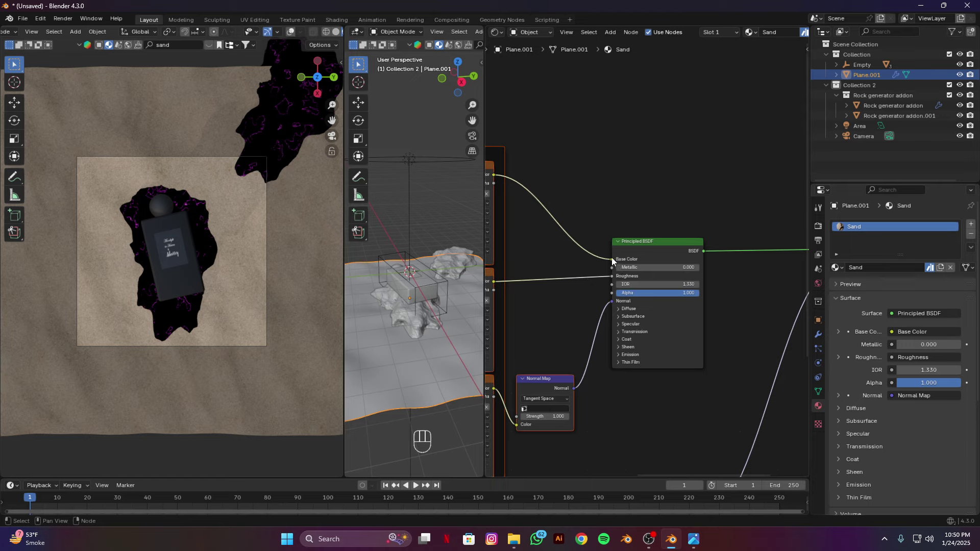
pyautogui.moveTo(612, 258); pyautogui.dragTo(671, 263)
pyautogui.click(671, 261)
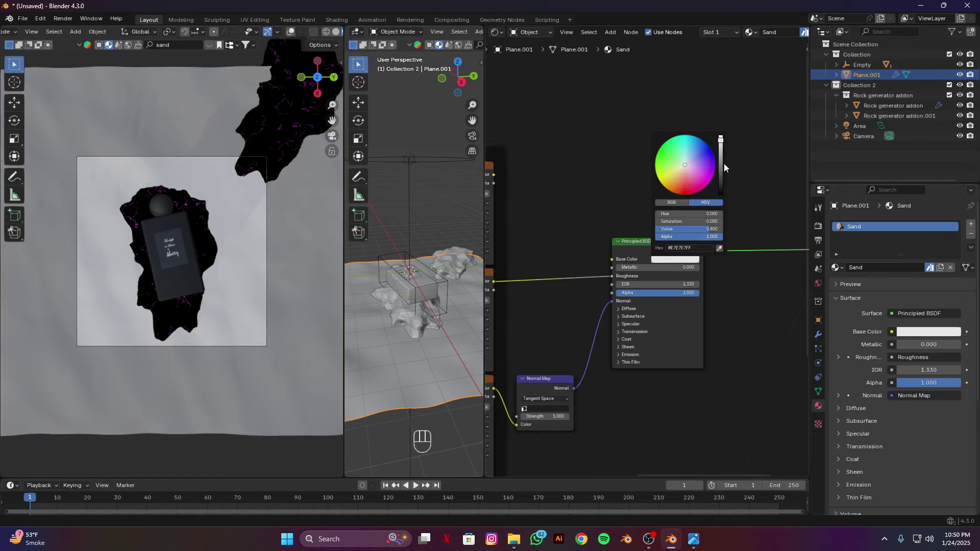
pyautogui.moveTo(720, 148); pyautogui.dragTo(720, 196)
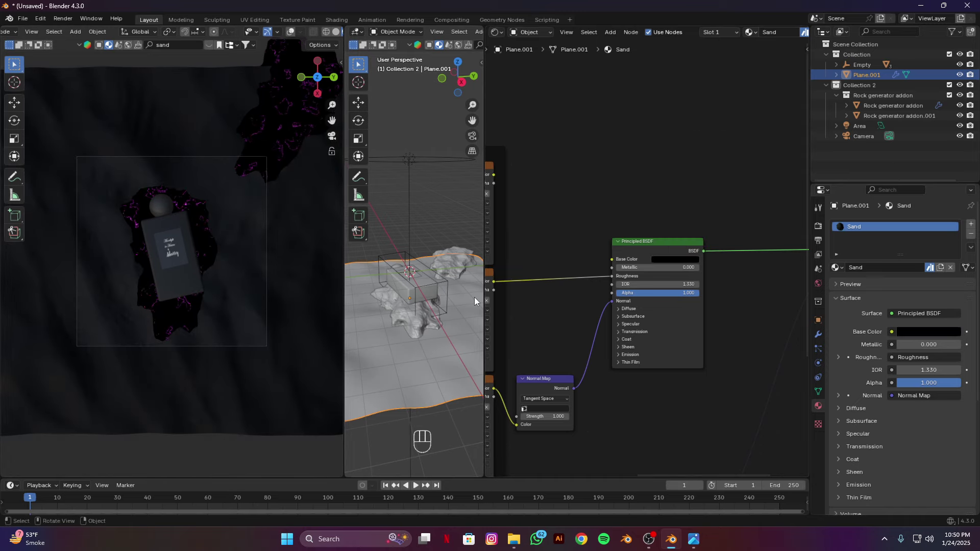
# Widen the perspective viewport, show the top-down view in Rendered shading, and limit its render region to the camera frame
pyautogui.moveTo(485, 292); pyautogui.dragTo(780, 292)
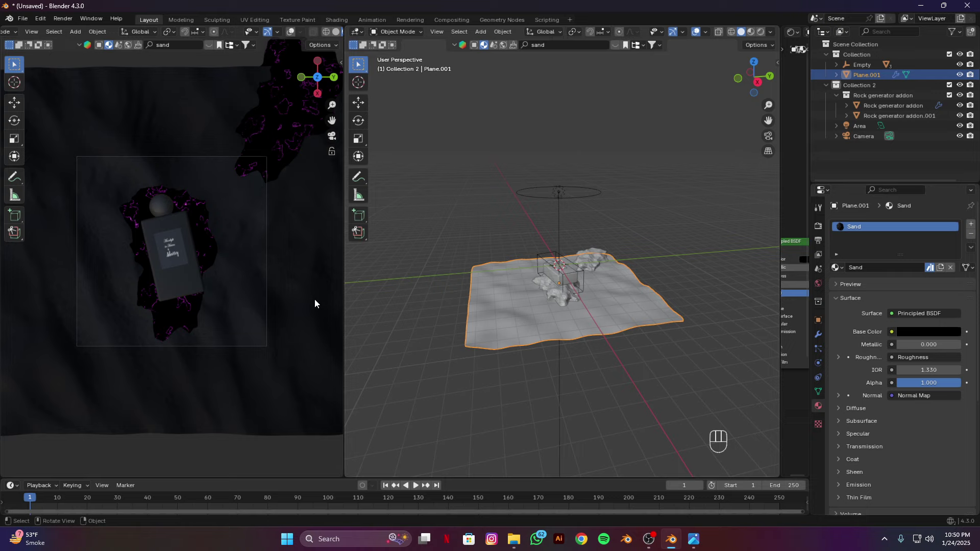
pyautogui.press('z')
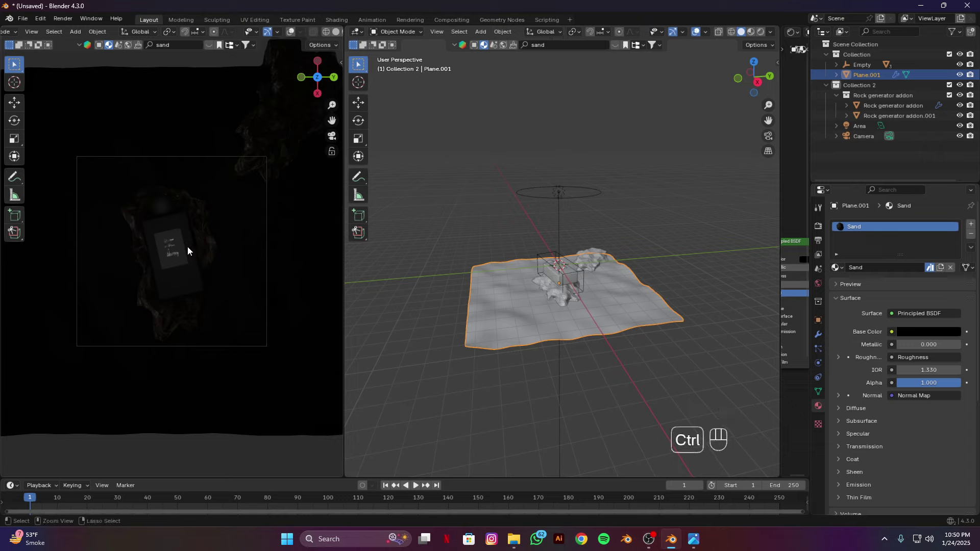
pyautogui.hotkey('ctrl', 'b')
pyautogui.moveTo(57, 143); pyautogui.dragTo(301, 362)
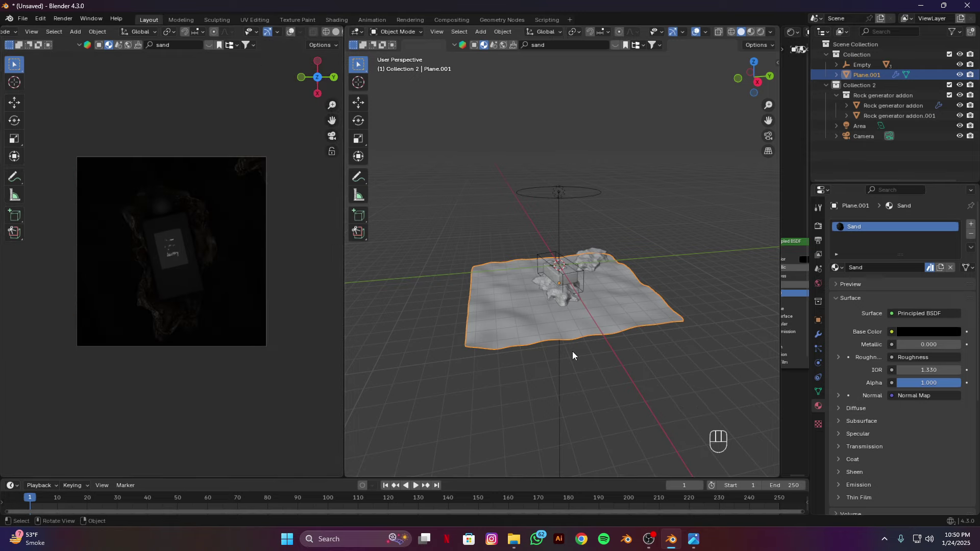
pyautogui.scroll(3, 587, 346)
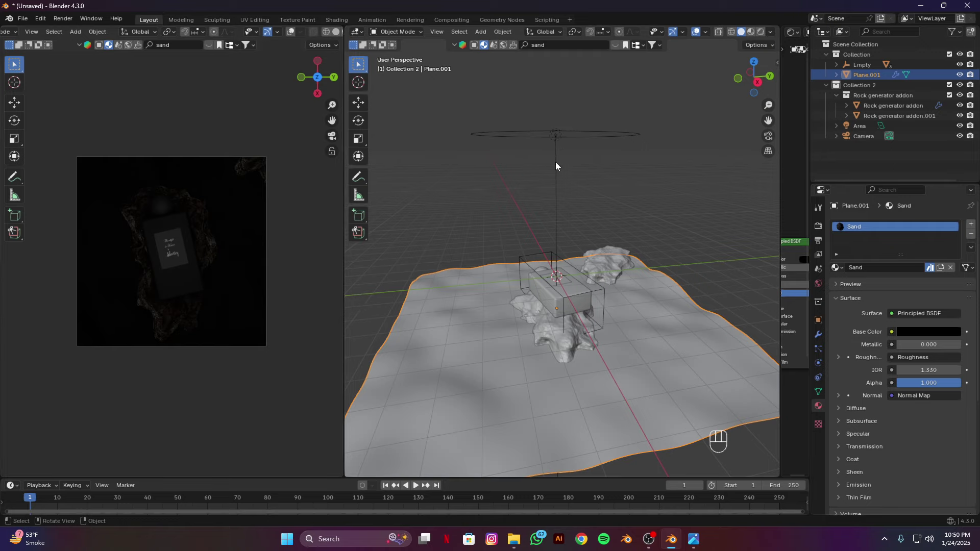
# Darken the Cliff-Rock node's Color to near black in the Mountain Rock material of the rock under the bottle
pyautogui.click(559, 348)
pyautogui.moveTo(780, 317); pyautogui.dragTo(376, 314)
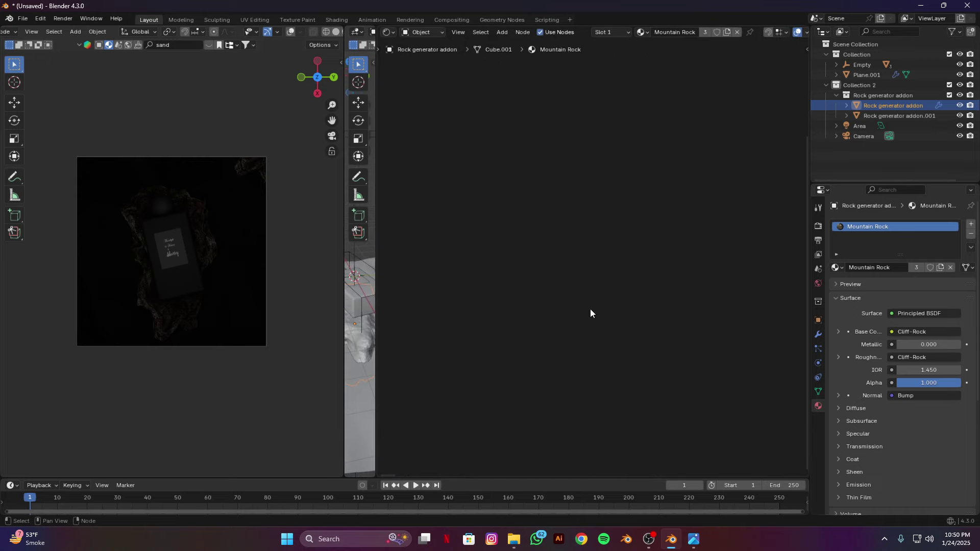
pyautogui.press('Home')
pyautogui.moveTo(514, 306); pyautogui.dragTo(431, 276, button='middle')
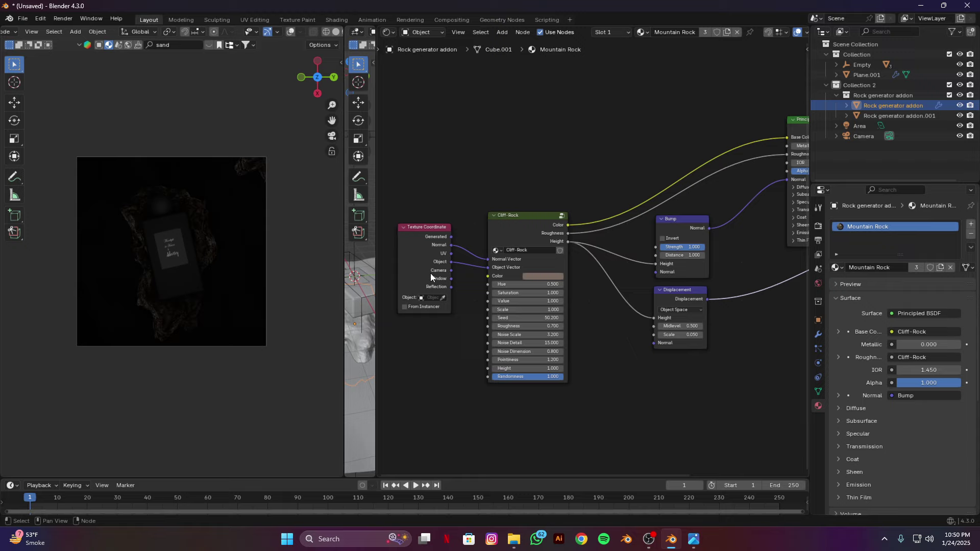
pyautogui.click(550, 277)
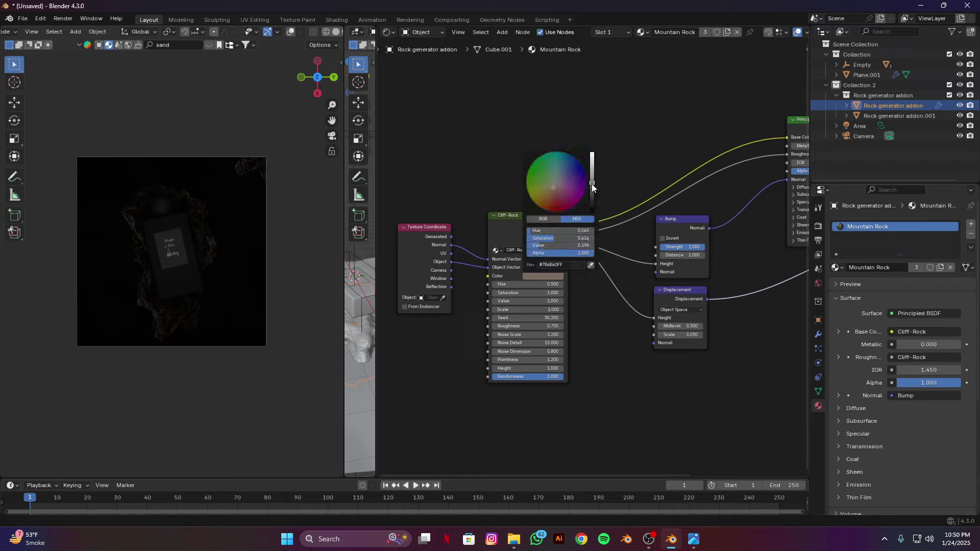
pyautogui.moveTo(592, 183); pyautogui.dragTo(592, 203)
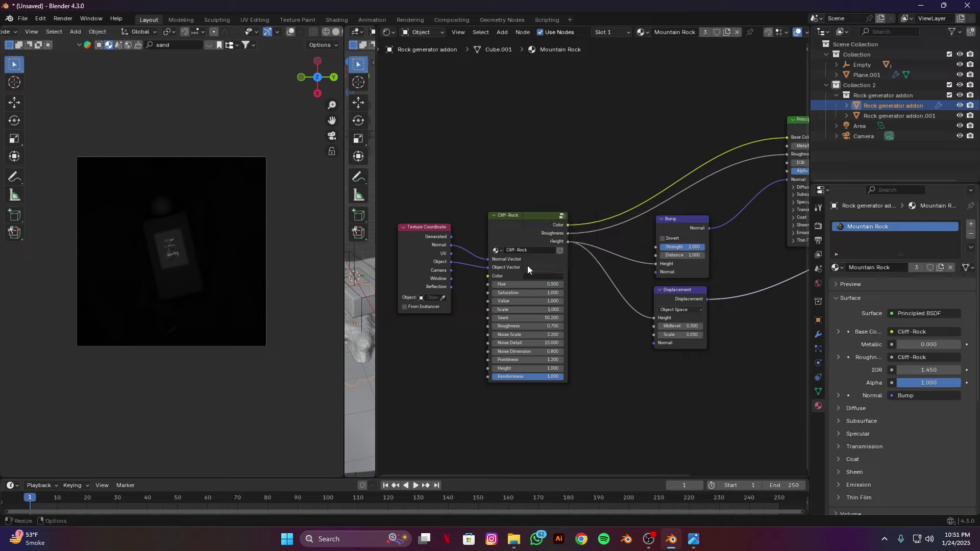
pyautogui.moveTo(377, 257); pyautogui.dragTo(601, 265)
# Set the Cycles render device to GPU Compute
pyautogui.click(818, 228)
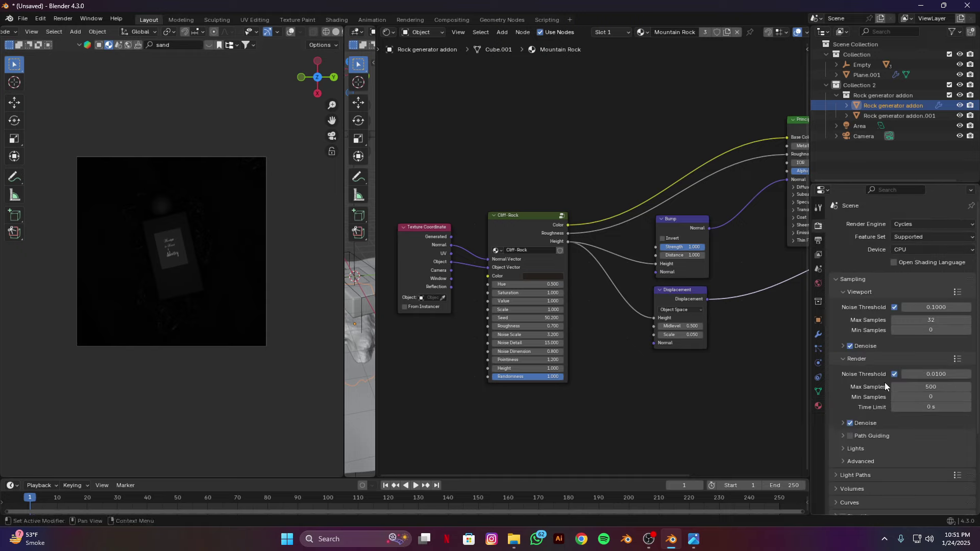
pyautogui.scroll(-2, 878, 384)
pyautogui.scroll(2, 878, 384)
pyautogui.click(910, 250)
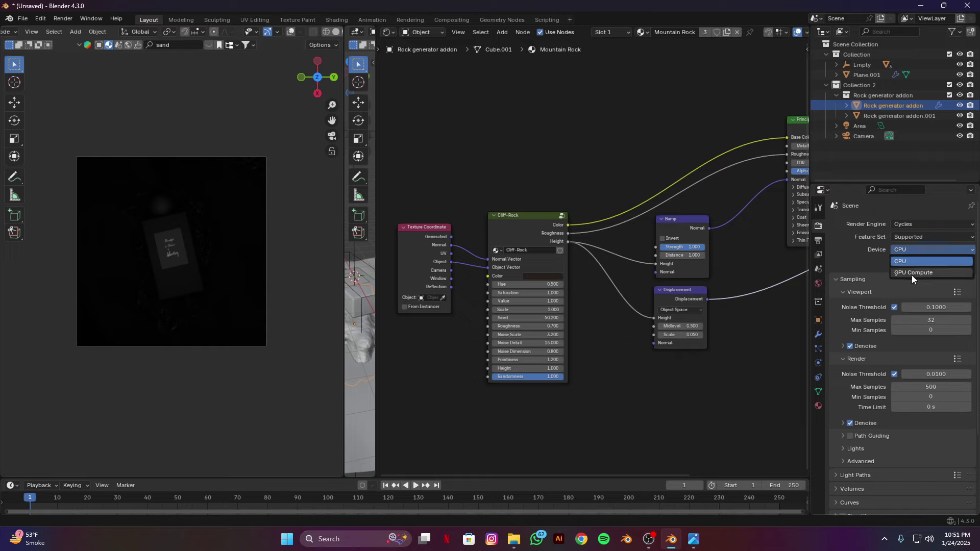
pyautogui.click(911, 274)
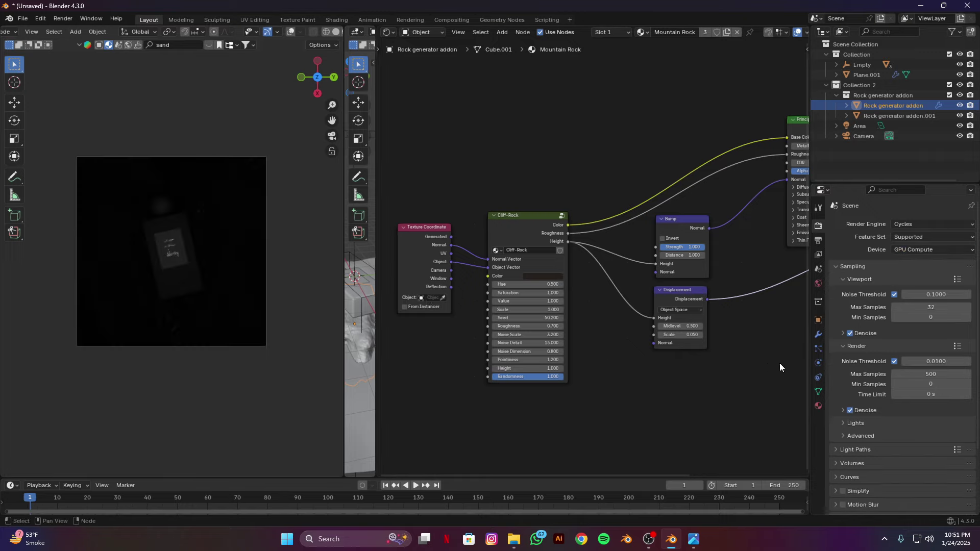
# Set the colour management view transform to Filmic and the look to Medium High Contrast
pyautogui.scroll(-3, 868, 357)
pyautogui.scroll(-1, 871, 383)
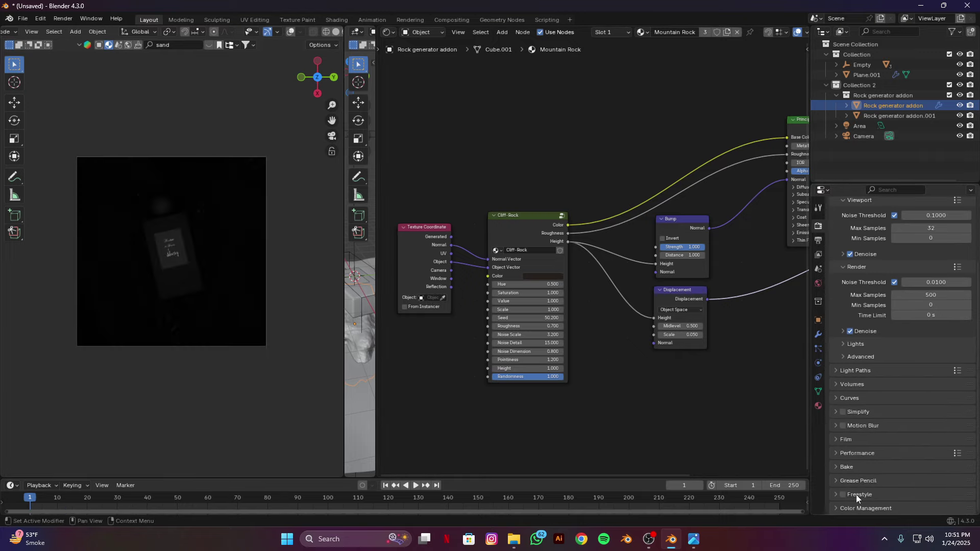
pyautogui.click(840, 508)
pyautogui.scroll(-6, 895, 374)
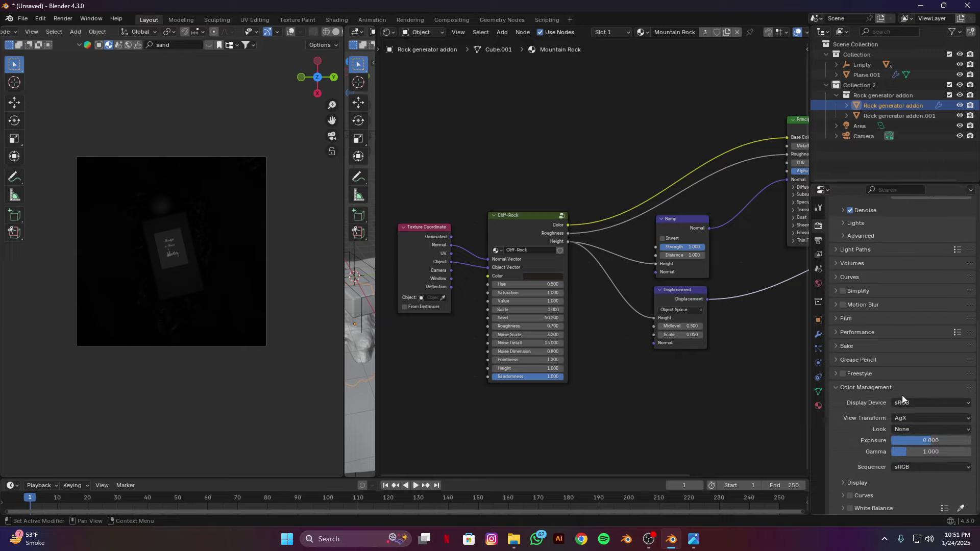
pyautogui.click(912, 418)
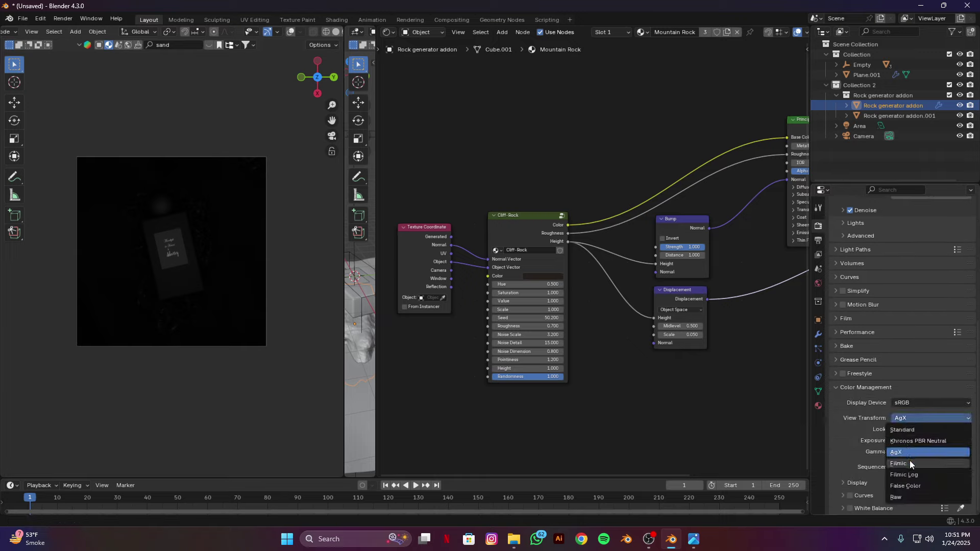
pyautogui.click(910, 462)
pyautogui.click(925, 432)
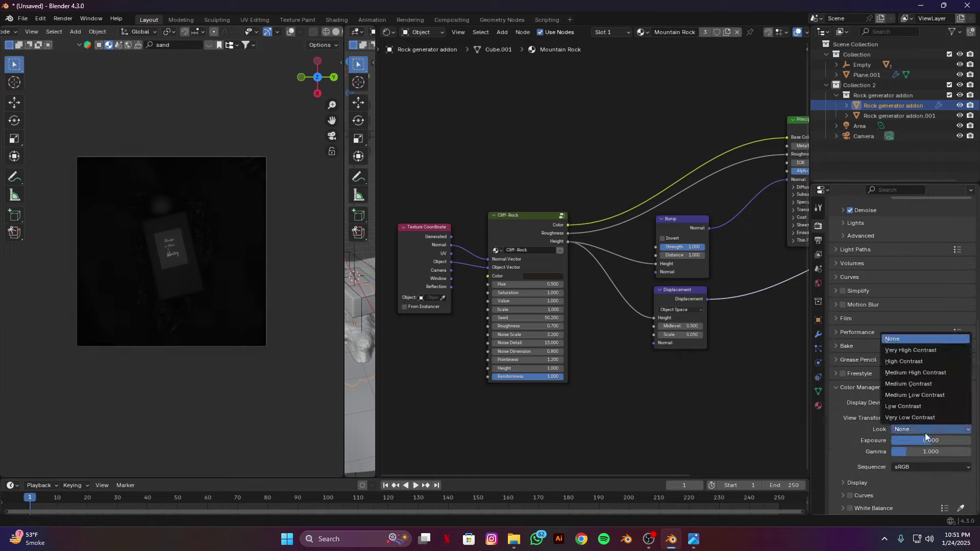
pyautogui.click(915, 372)
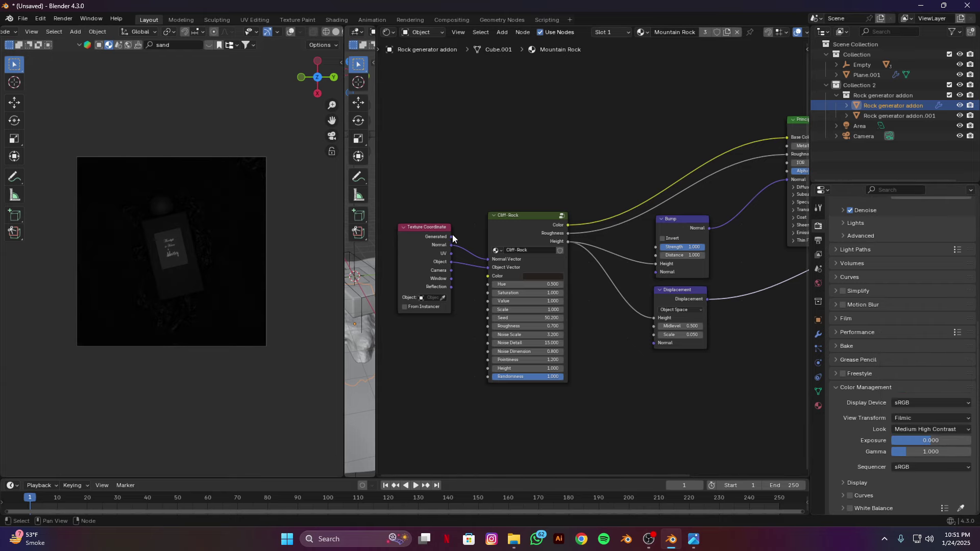
# Widen the perspective viewport, select the overhead area light, and set its power to 120 W
pyautogui.moveTo(398, 262); pyautogui.dragTo(734, 284)
pyautogui.scroll(3, 222, 305)
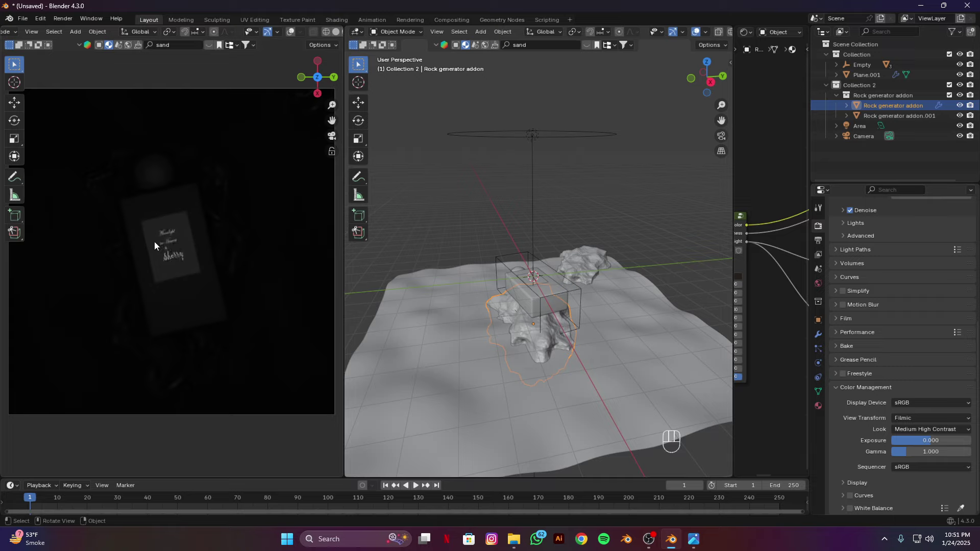
pyautogui.click(532, 136)
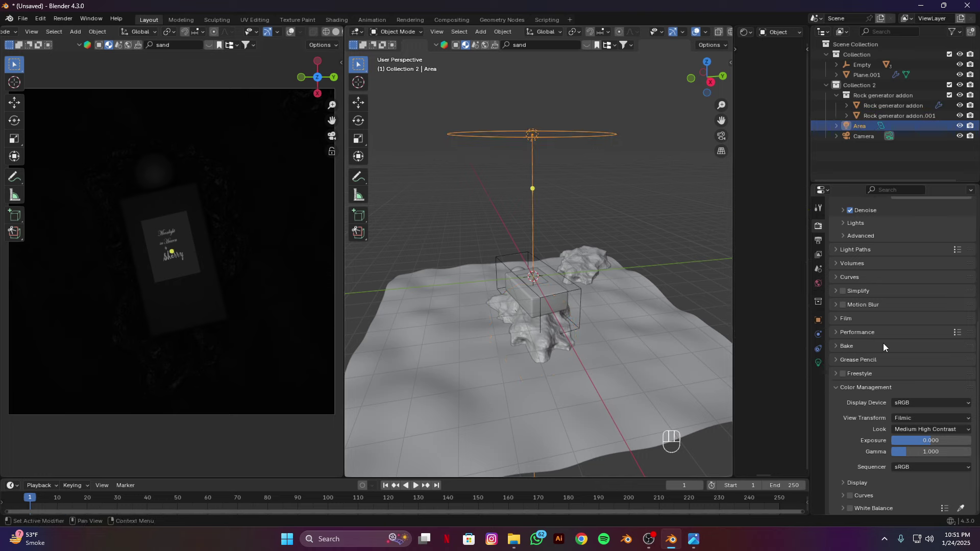
pyautogui.click(819, 363)
pyautogui.click(926, 295)
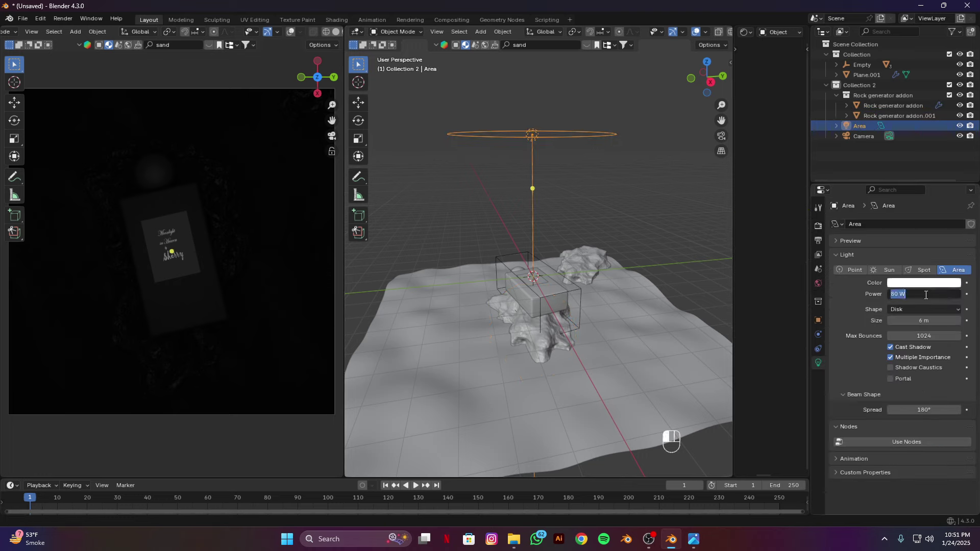
pyautogui.write('100')
pyautogui.press('Return')
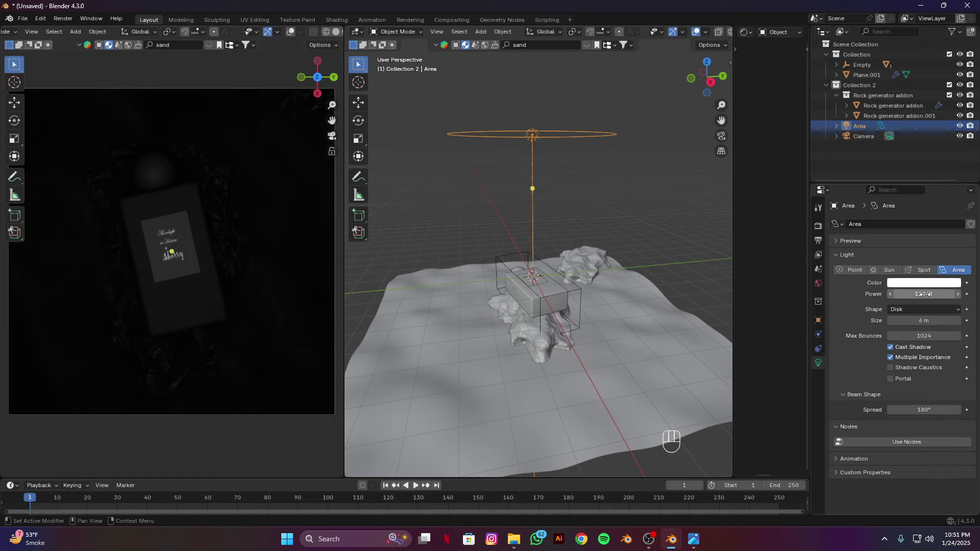
pyautogui.scroll(-6, 575, 308)
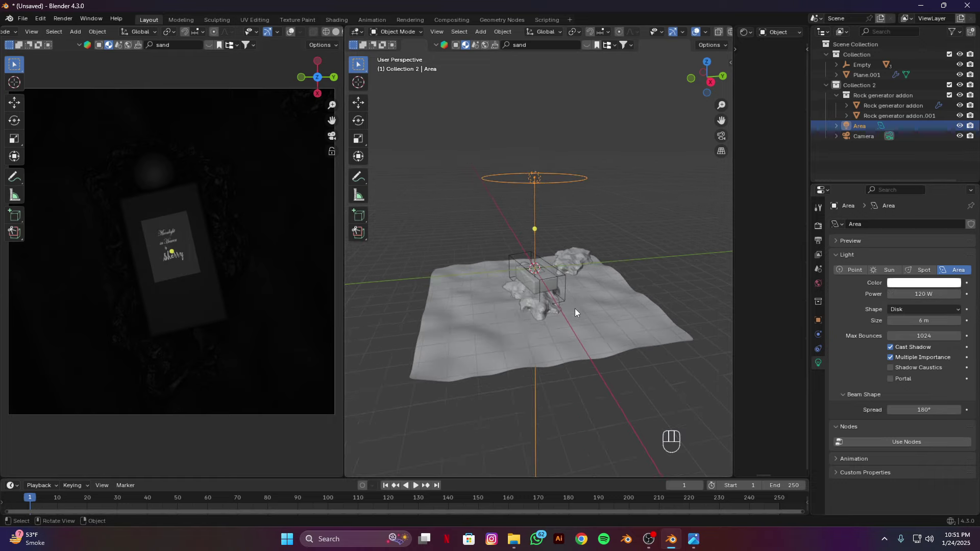
# Raise the area light's power to 150 W and compare the scene with the reference image 9.png
pyautogui.moveTo(923, 294)
pyautogui.mouseDown()
pyautogui.moveTo(938, 294)
pyautogui.moveTo(922, 294)
pyautogui.mouseUp()
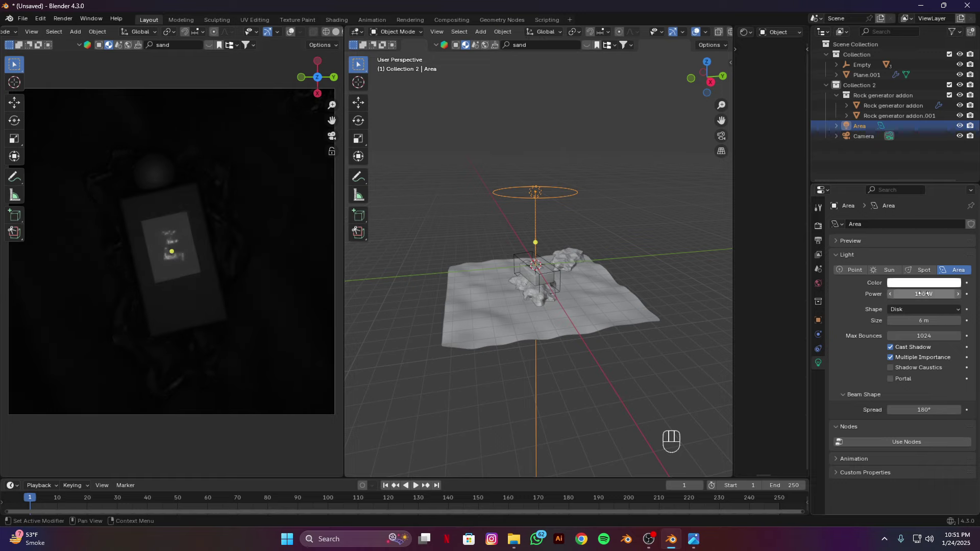
pyautogui.click(694, 539)
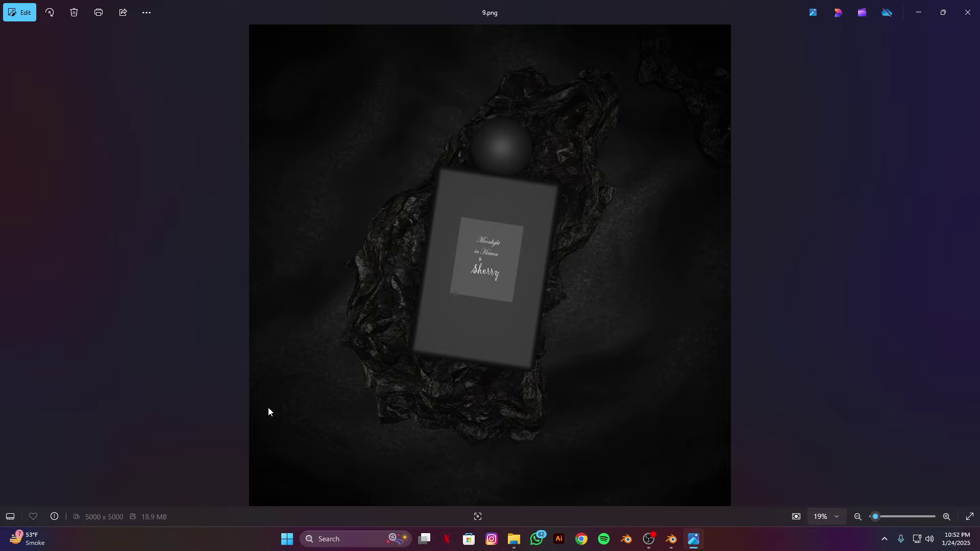
pyautogui.click(672, 539)
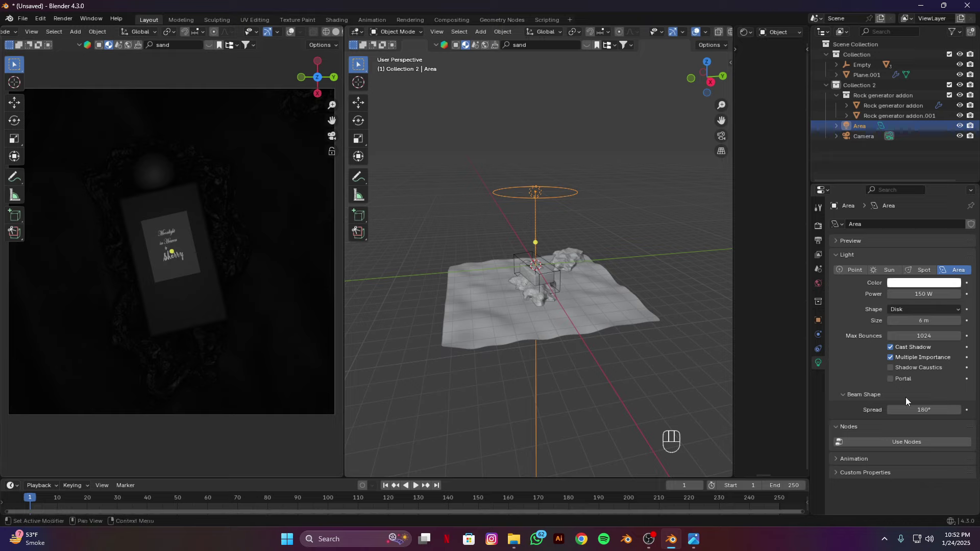
# Set the area light's beam spread to 60°
pyautogui.moveTo(924, 410)
pyautogui.mouseDown()
pyautogui.moveTo(914, 410)
pyautogui.moveTo(927, 409)
pyautogui.mouseUp()
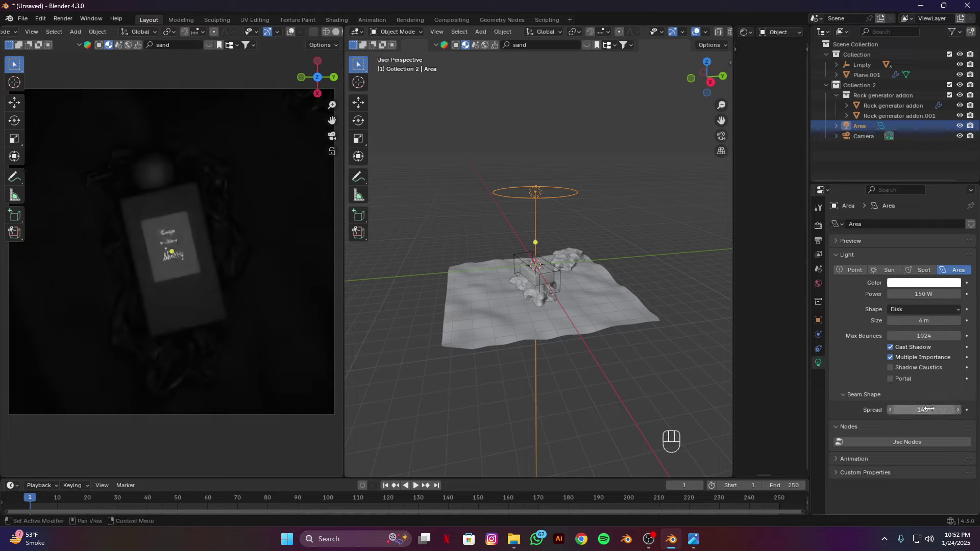
pyautogui.doubleClick(930, 409)
pyautogui.write('60')
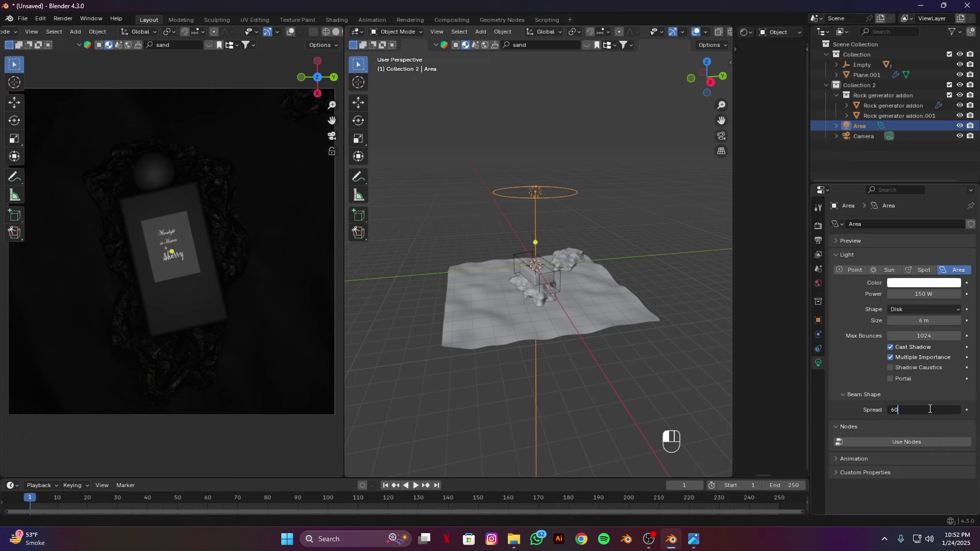
pyautogui.press('Return')
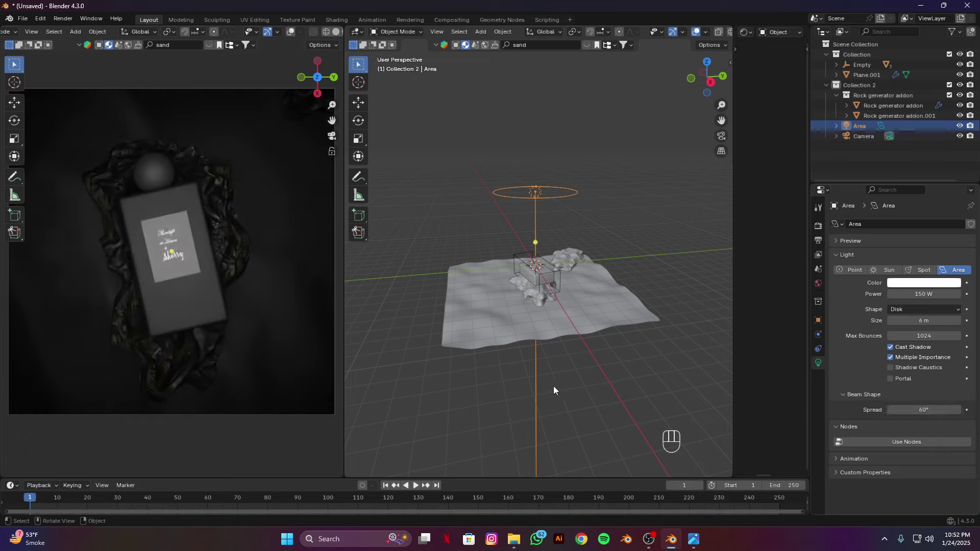
pyautogui.scroll(-2, 571, 368)
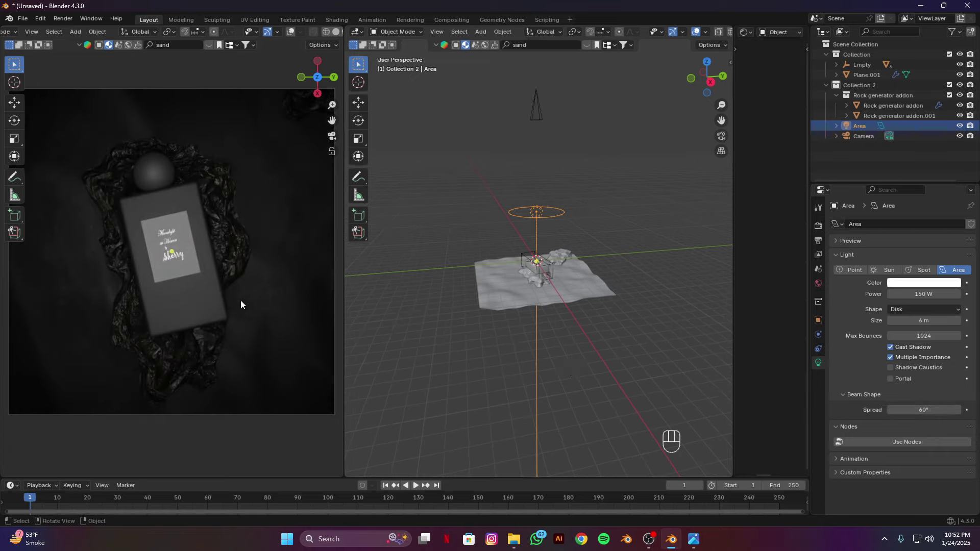
pyautogui.scroll(-1, 243, 305)
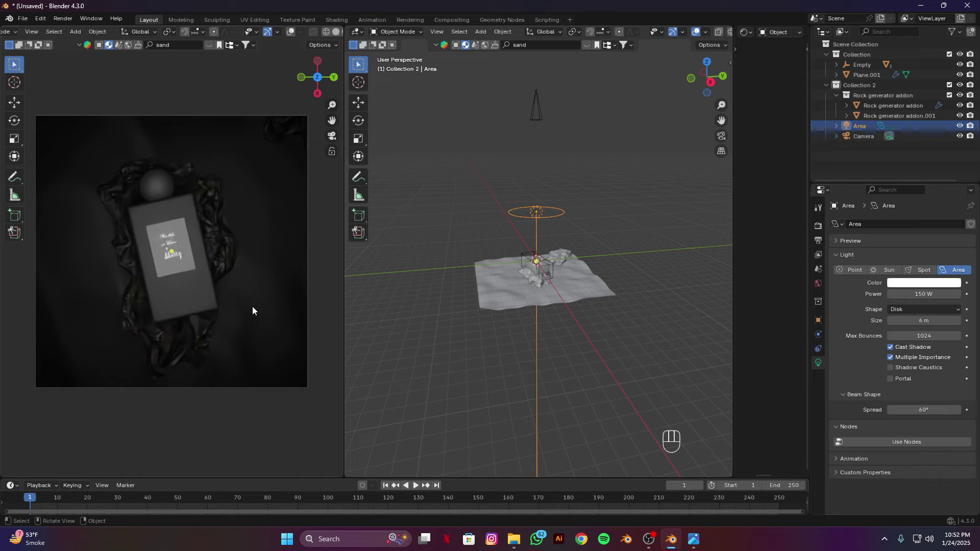
# Set the world background strength to 0
pyautogui.click(818, 283)
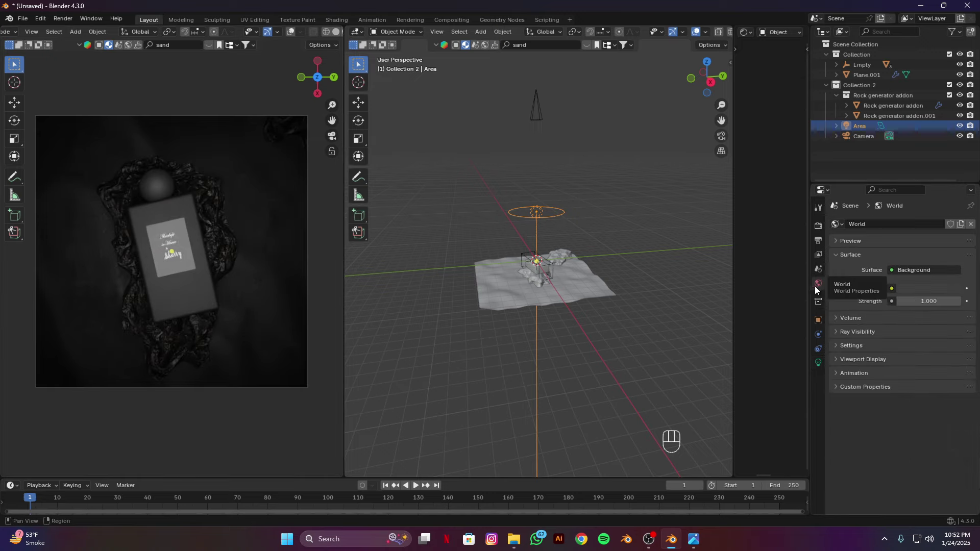
pyautogui.click(919, 302)
pyautogui.write('0')
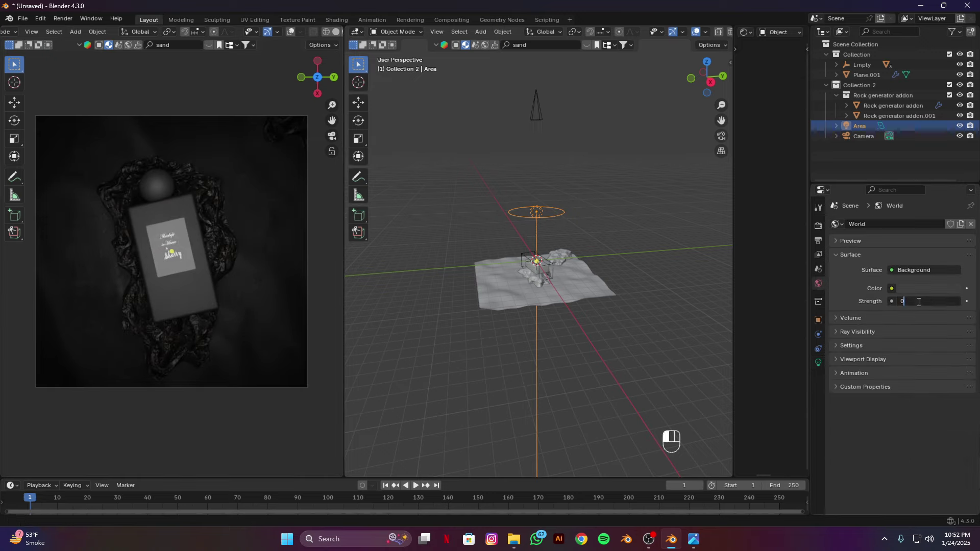
pyautogui.press('Return')
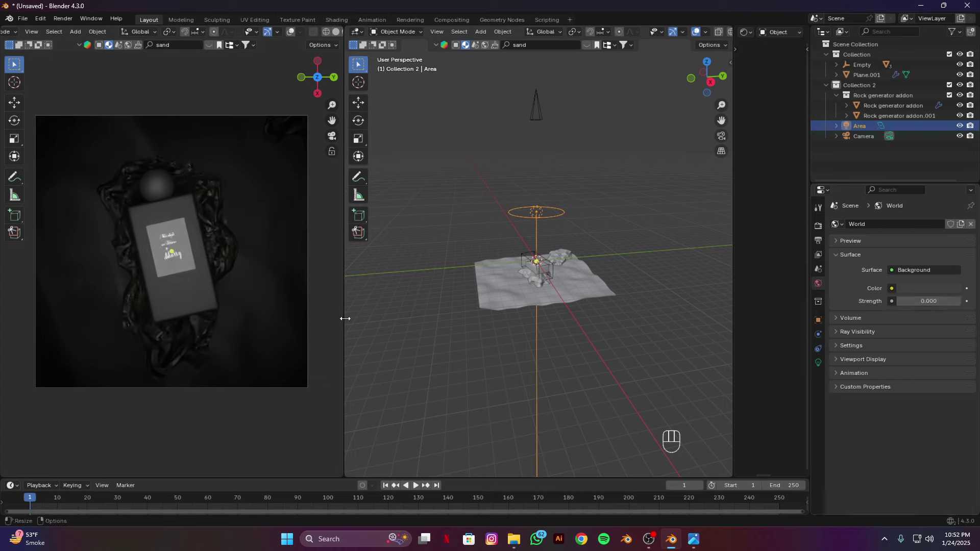
pyautogui.scroll(1, 604, 368)
pyautogui.scroll(2, 603, 367)
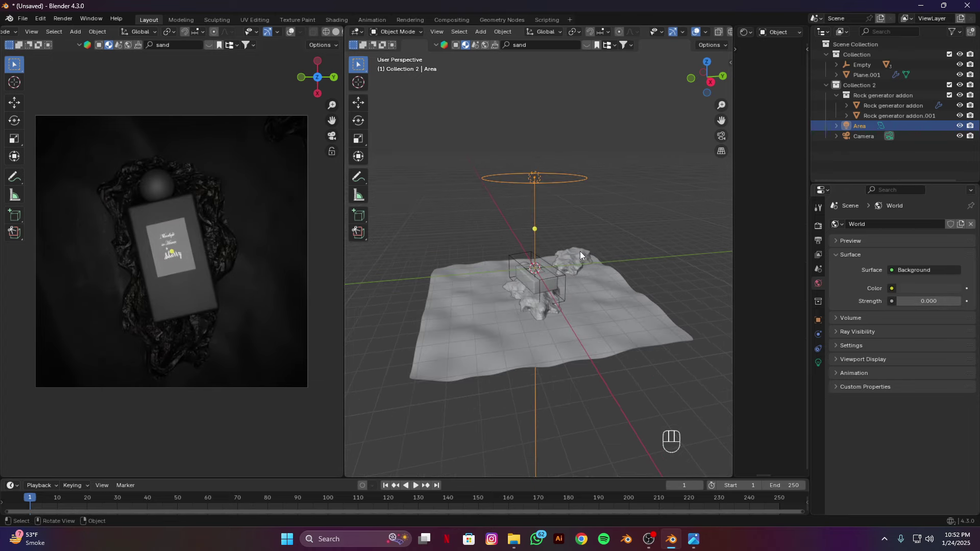
# Set the area light's power to 120 W and deselect the light
pyautogui.click(818, 363)
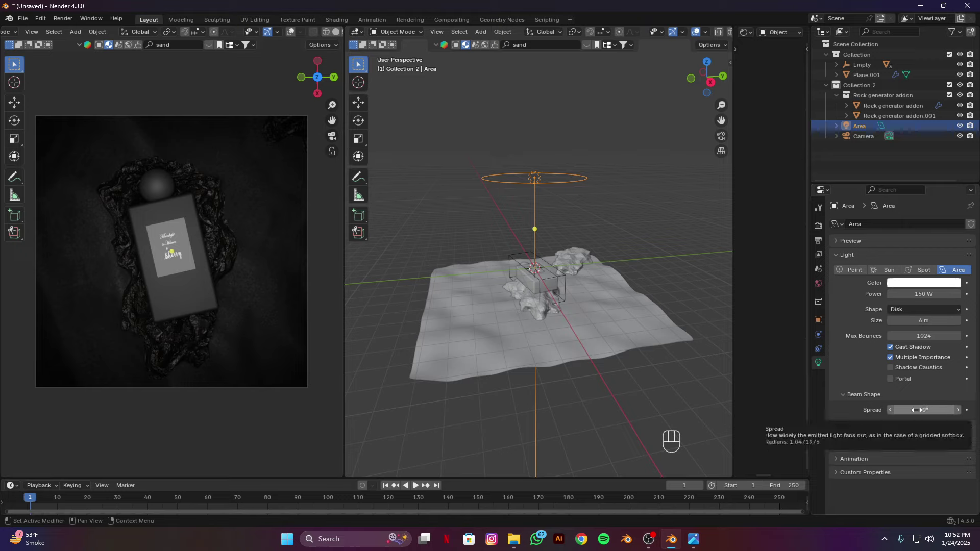
pyautogui.click(920, 294)
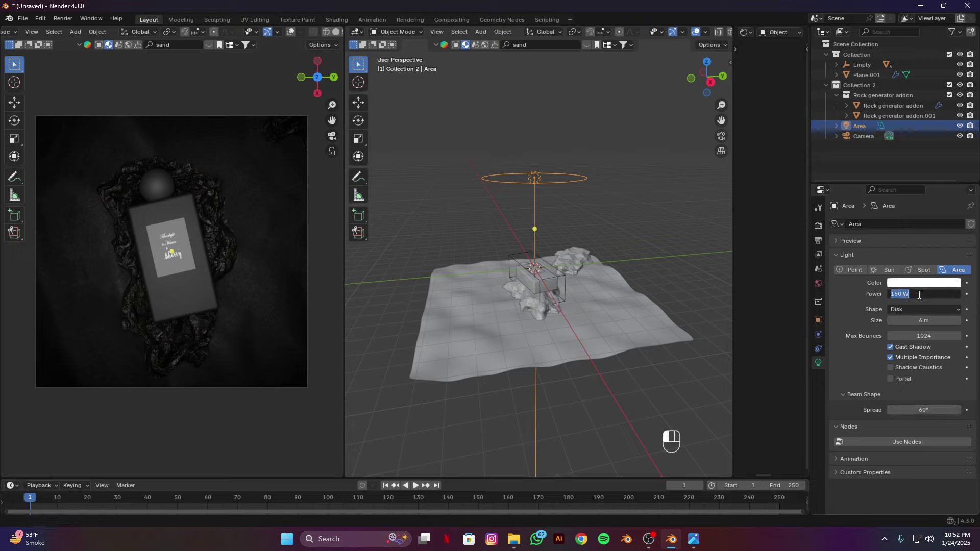
pyautogui.write('120')
pyautogui.press('Return')
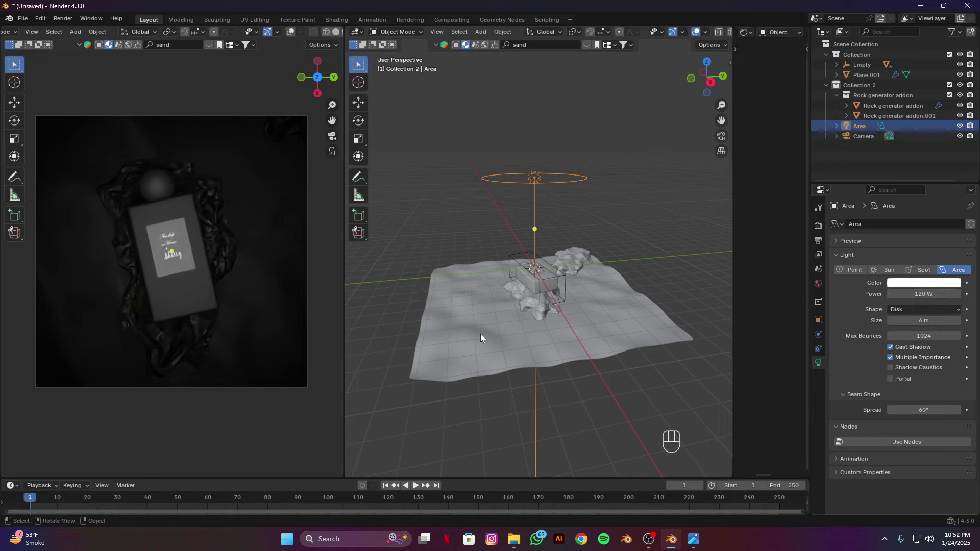
pyautogui.click(389, 293)
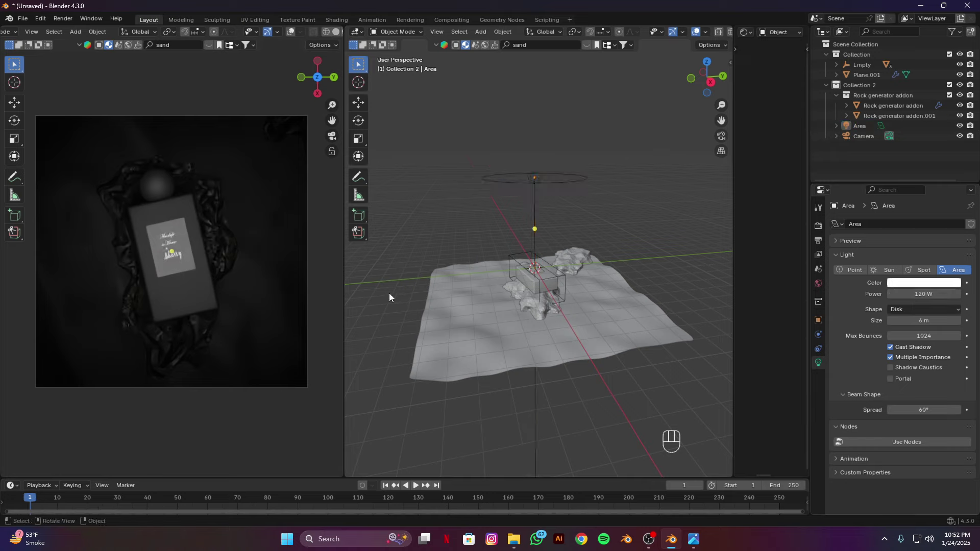
# In top view, move the rock at the ground's corner about 0.49 m along X and -0.21 m along Y, towards the bottle
pyautogui.click(443, 326)
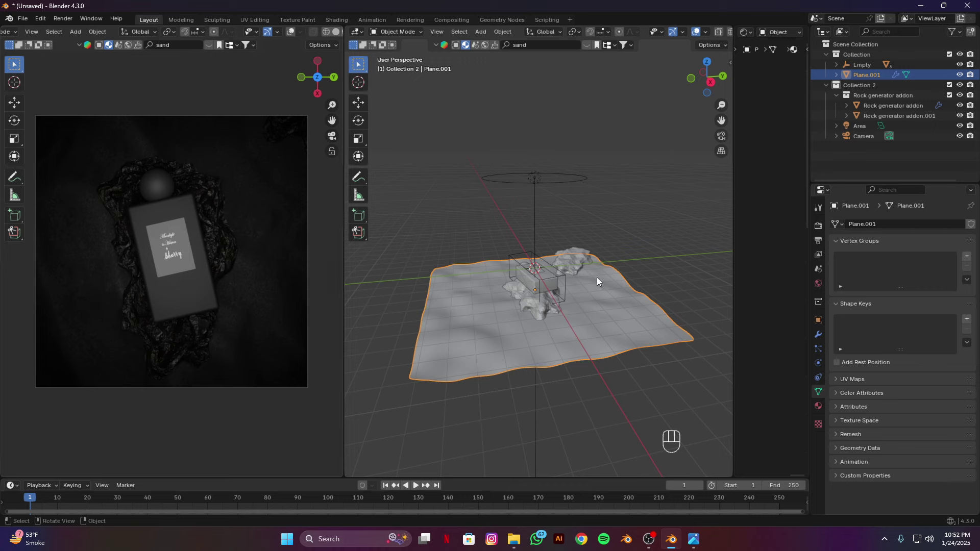
pyautogui.press('KP_7')
pyautogui.click(488, 209)
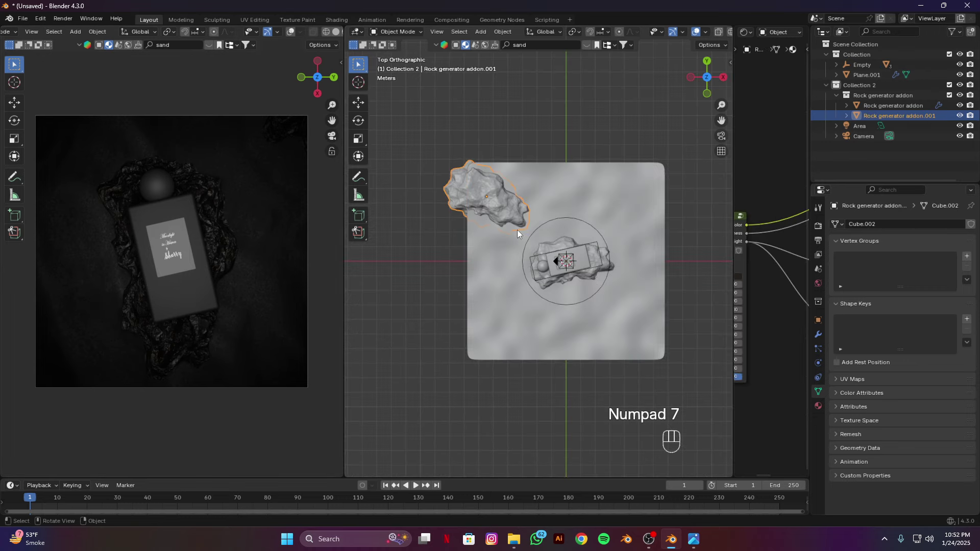
pyautogui.press('g')
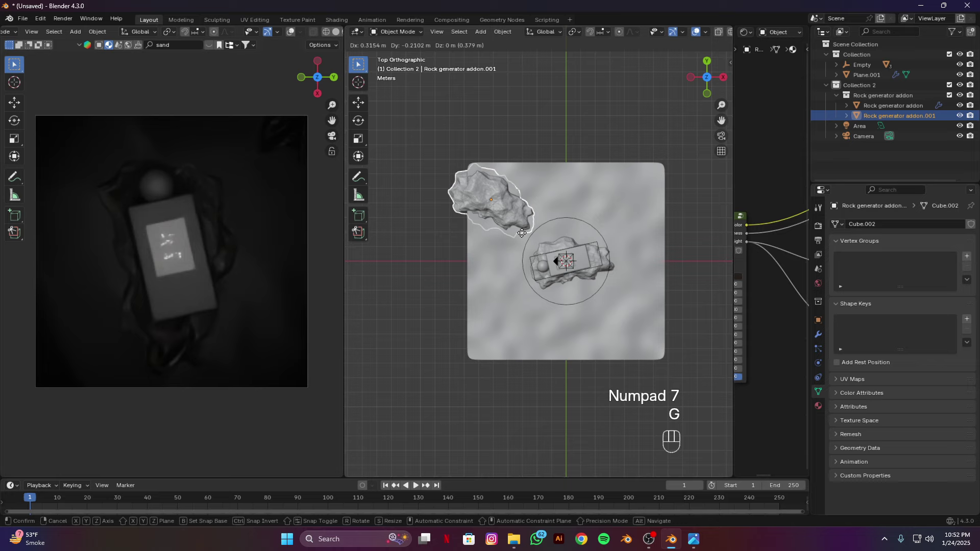
pyautogui.click(525, 233)
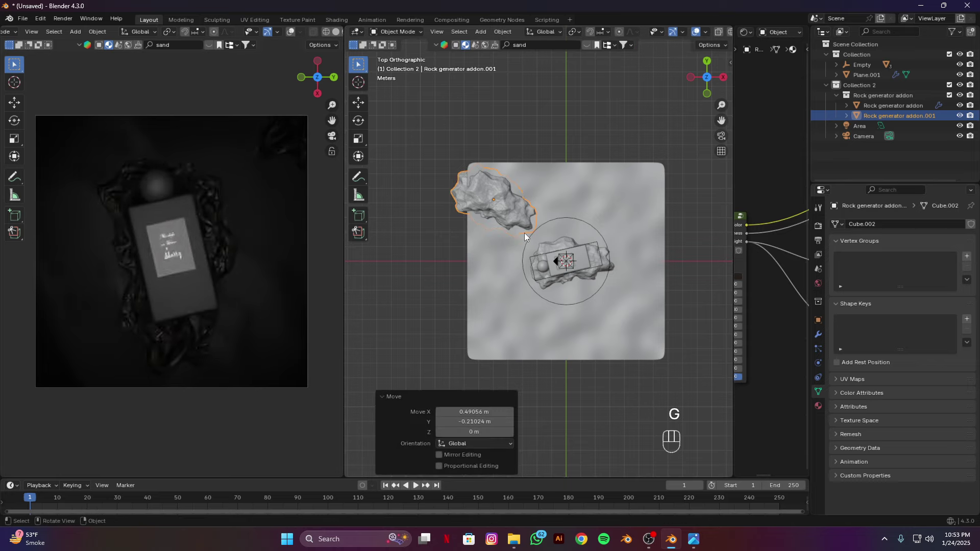
pyautogui.press('g')
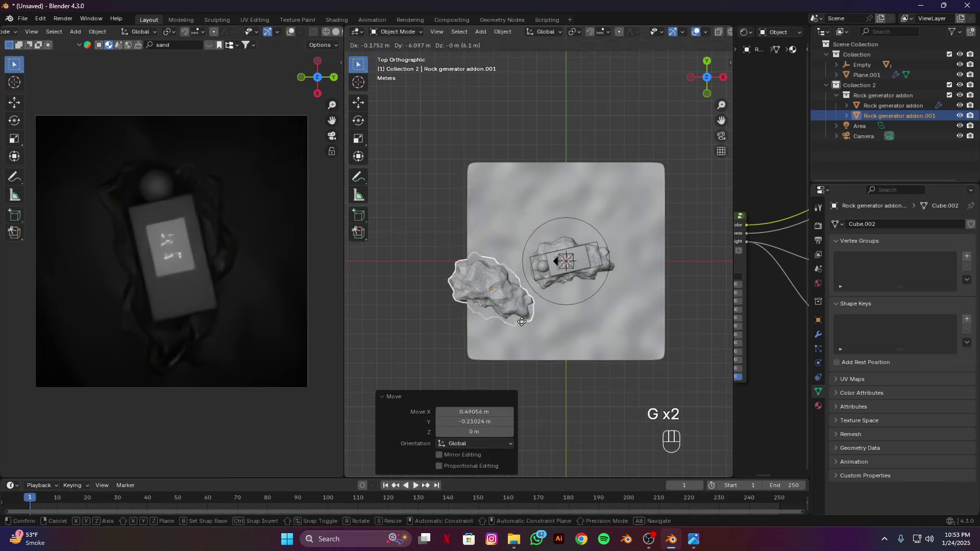
pyautogui.rightClick(529, 315)
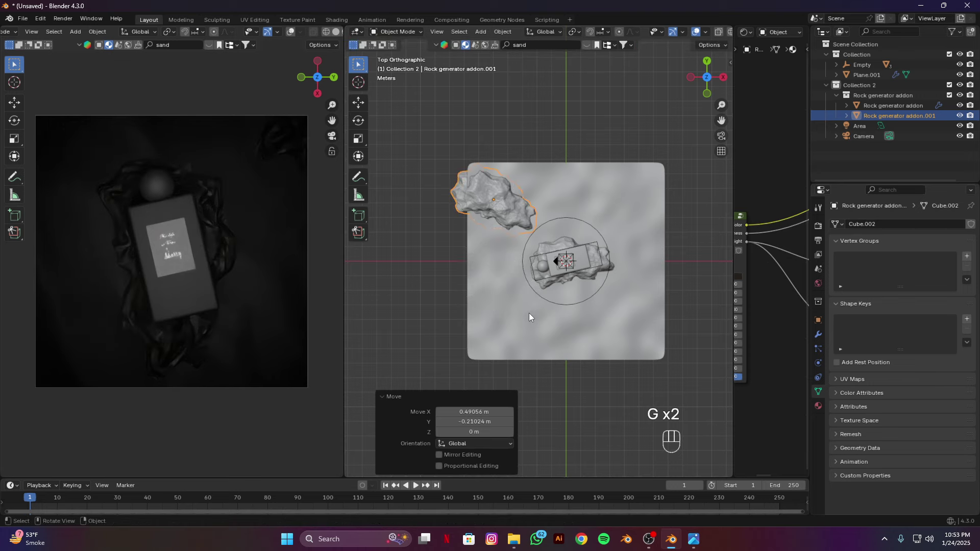
pyautogui.keyDown('alt'); pyautogui.moveTo(449, 292); pyautogui.dragTo(480, 333, button='middle'); pyautogui.keyUp('alt')
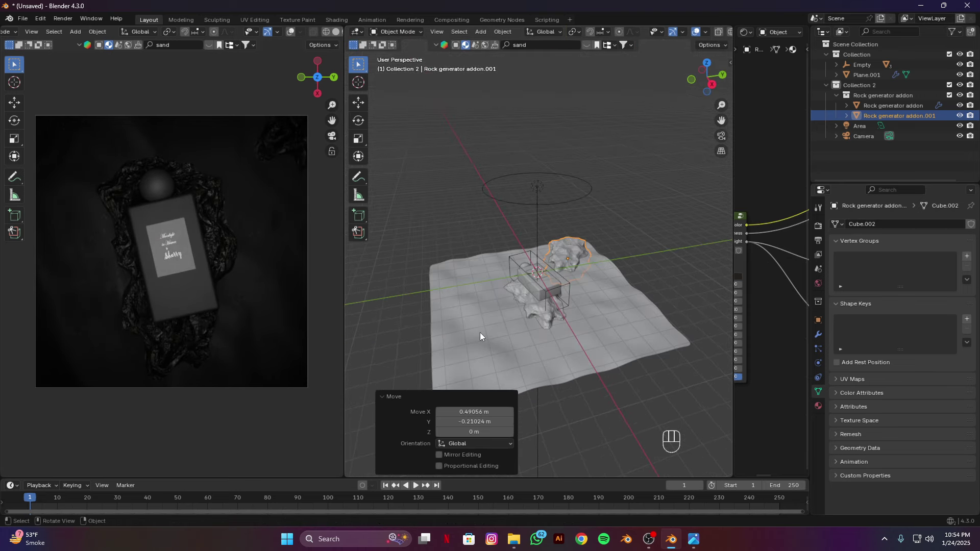